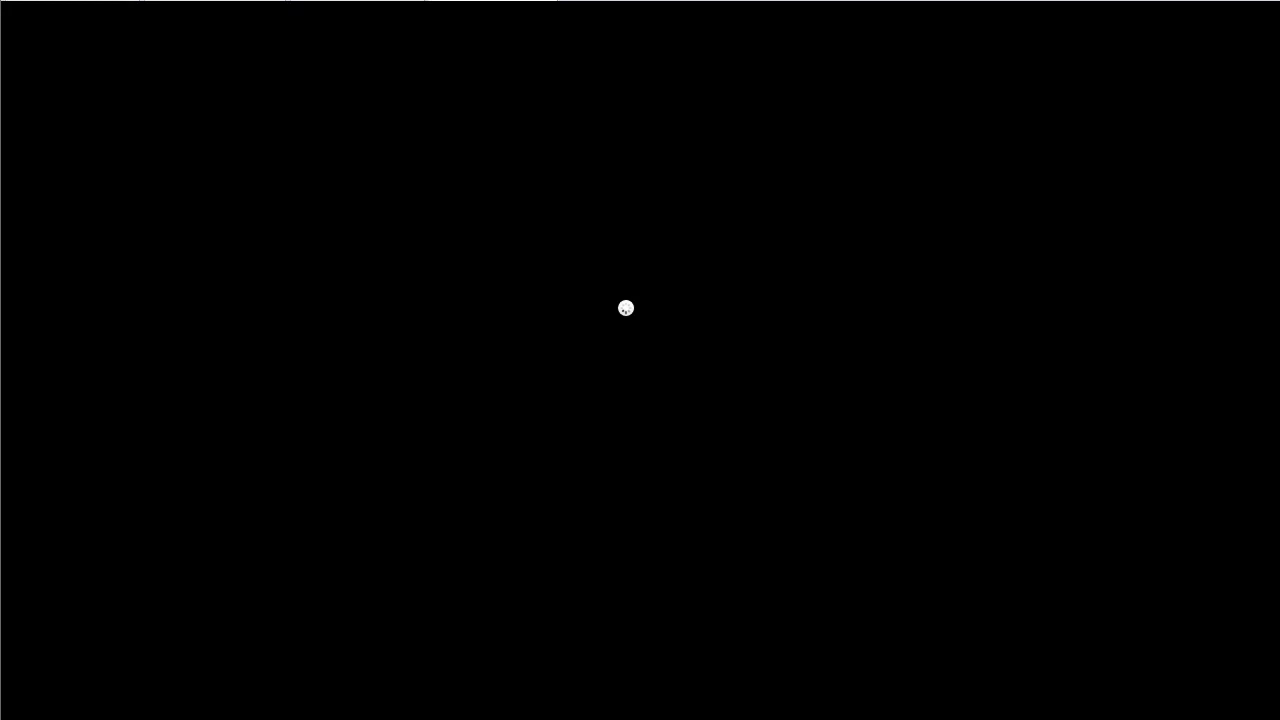
Step: Sign in to the listed Ubuntu account by entering the account password
{"action": "mouse_move", "coordinate": [700, 343]}
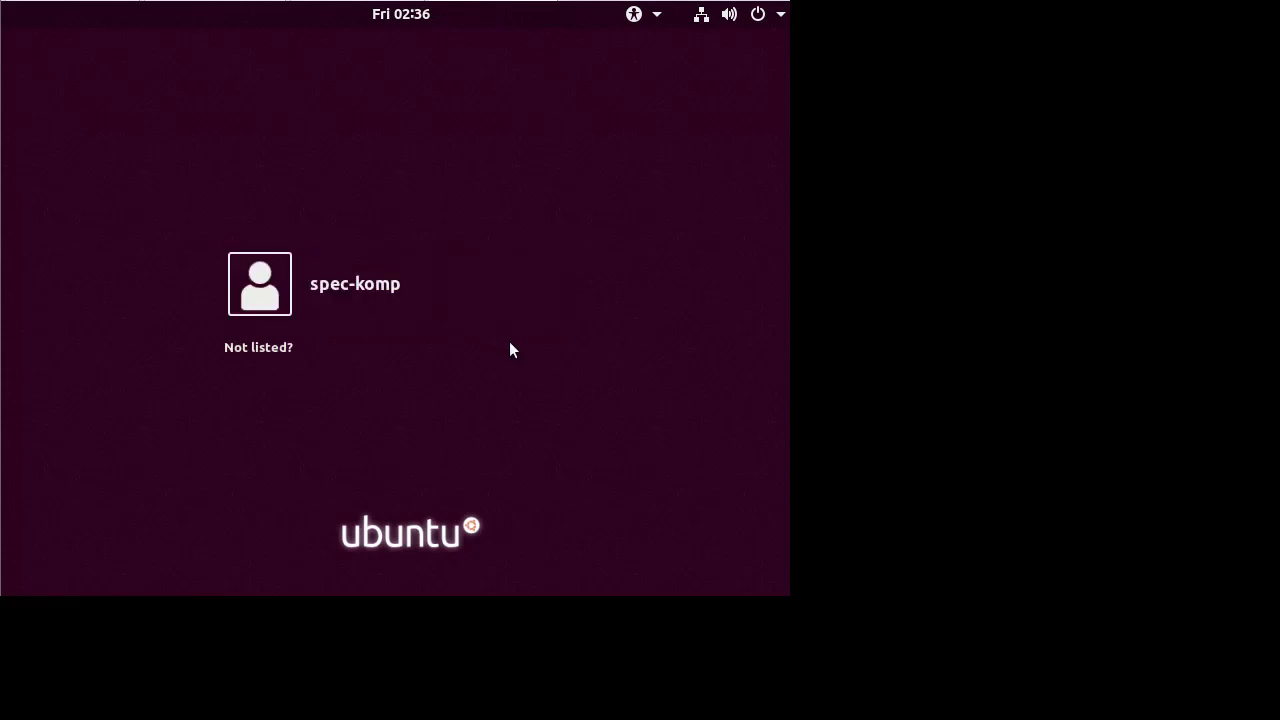
{"action": "left_click", "coordinate": [357, 297]}
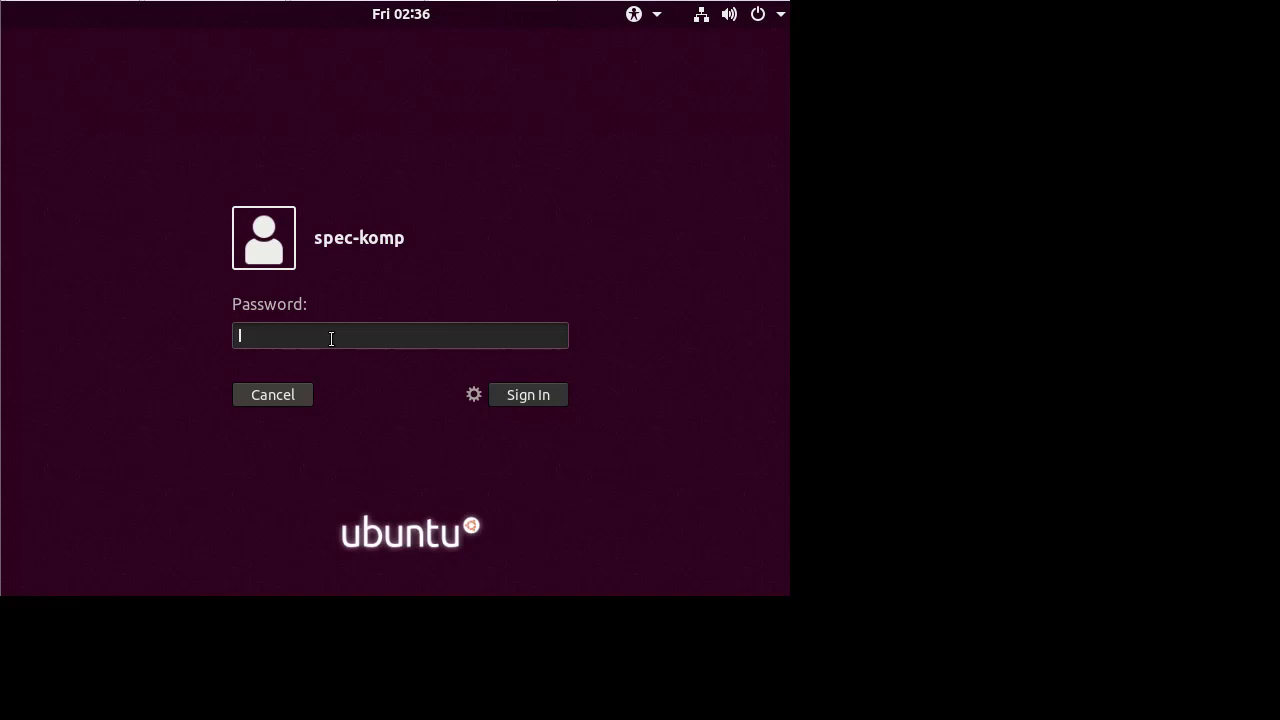
{"action": "type", "text": "****"}
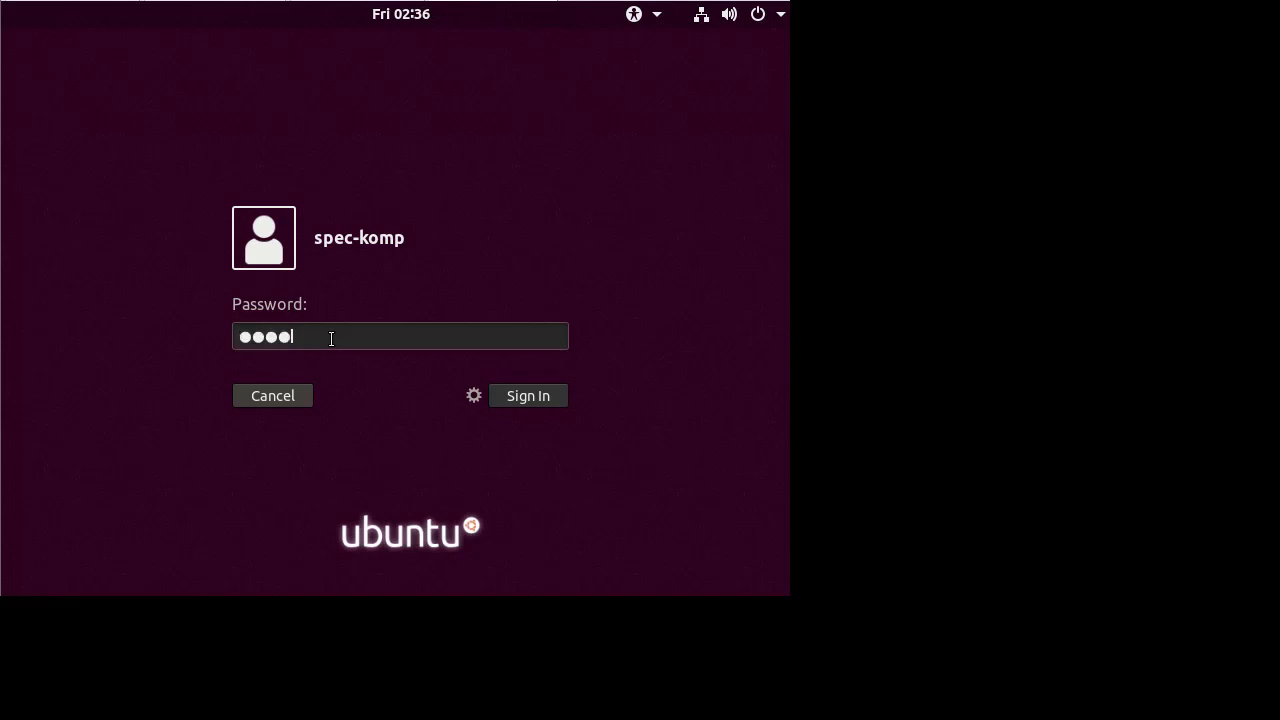
{"action": "left_click", "coordinate": [542, 398]}
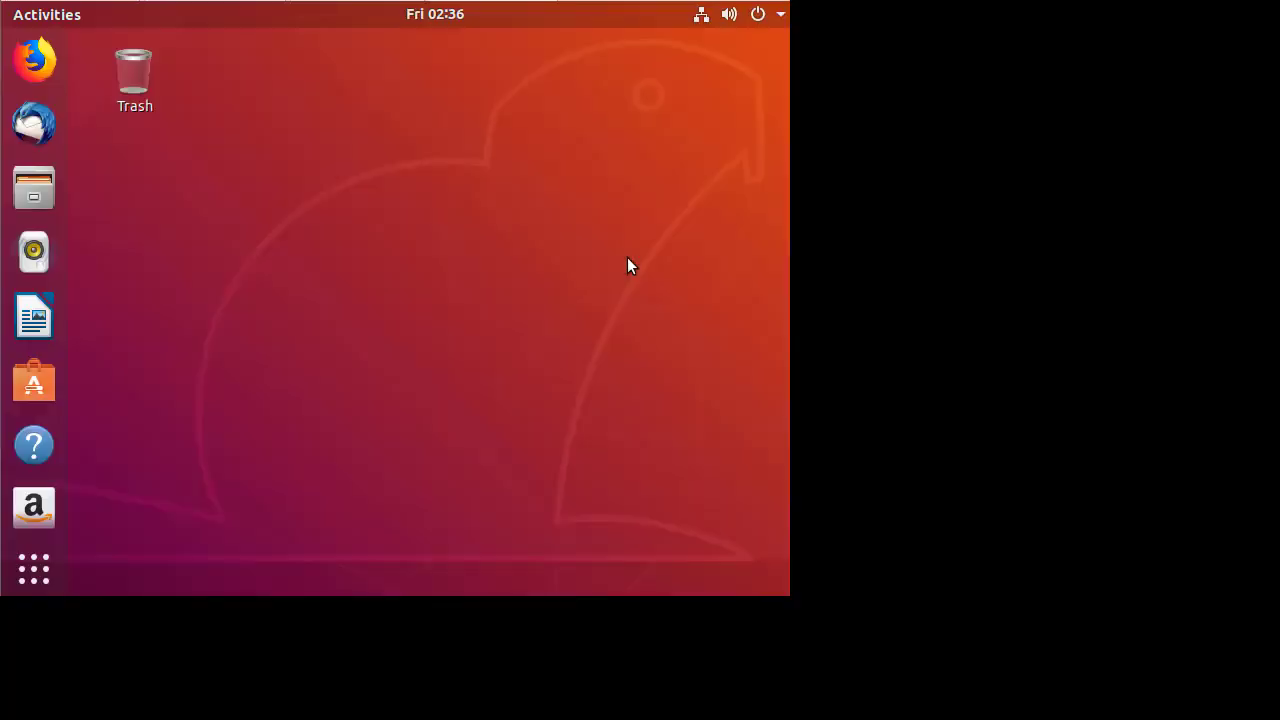
{"action": "right_click", "coordinate": [425, 205]}
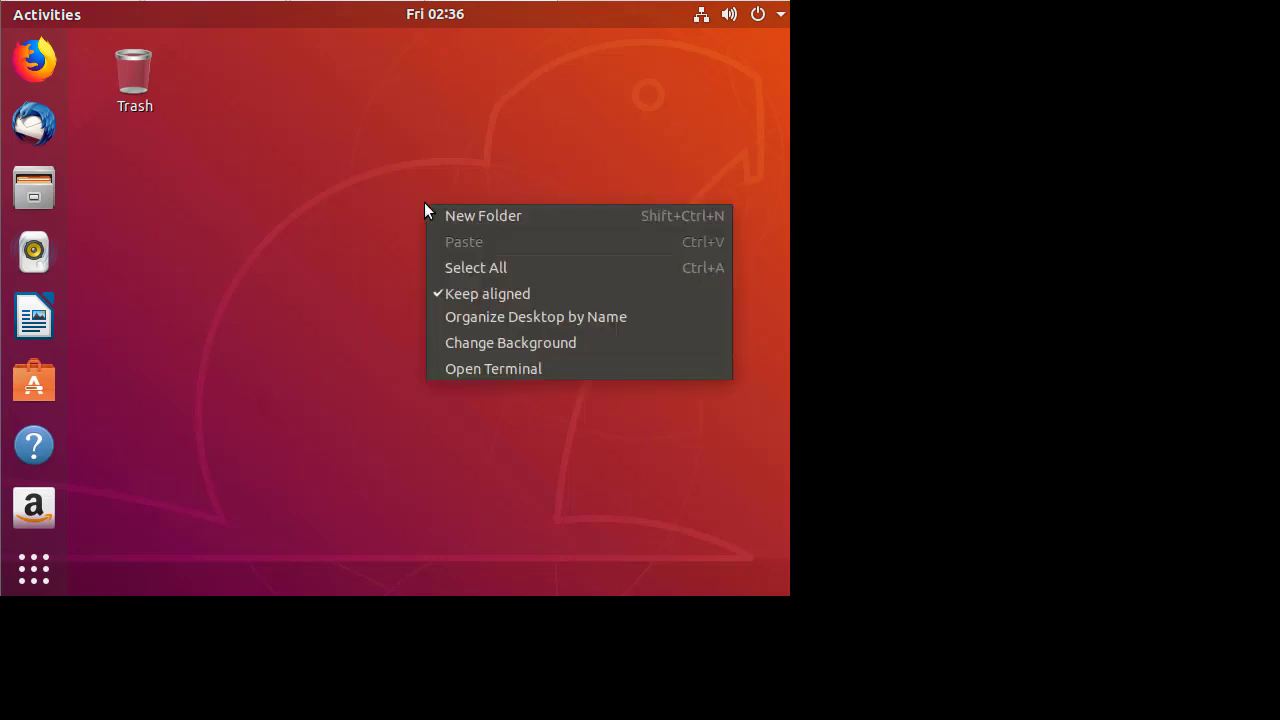
{"action": "left_click", "coordinate": [328, 206]}
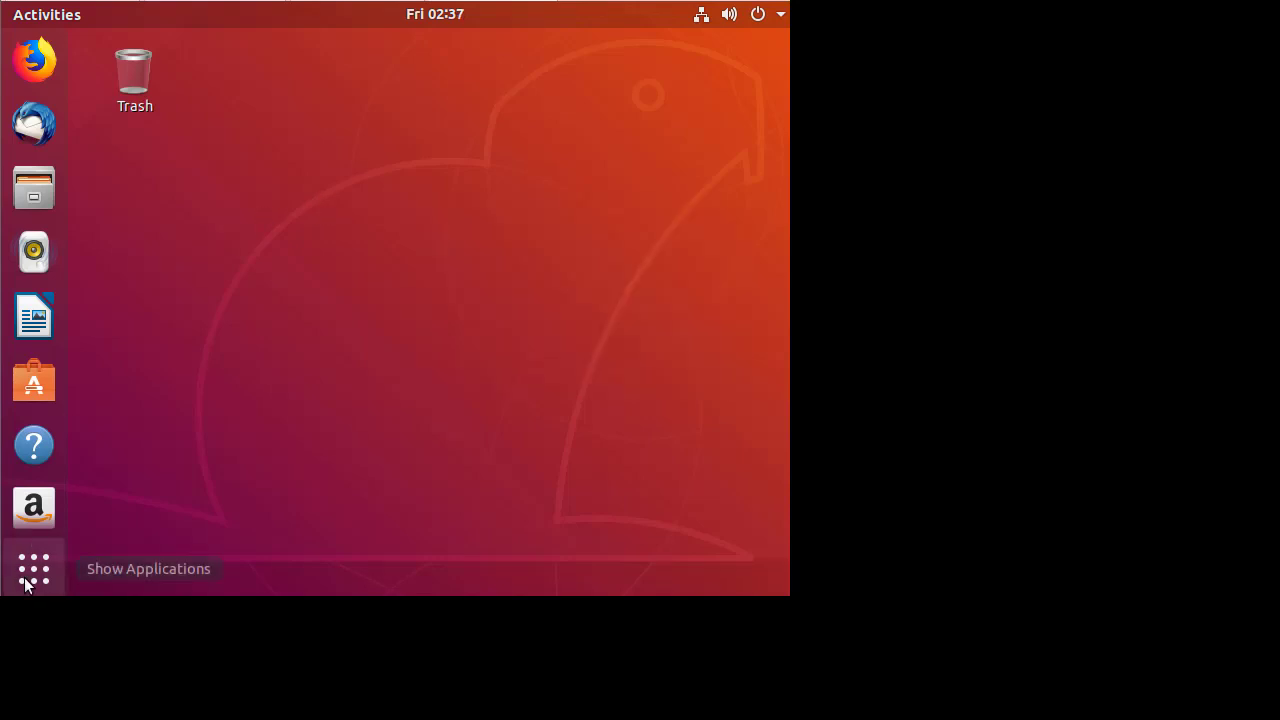
Step: Set the display resolution to 1280 × 800 (16:10) in the system's display settings and close Settings
{"action": "key", "text": "super+a"}
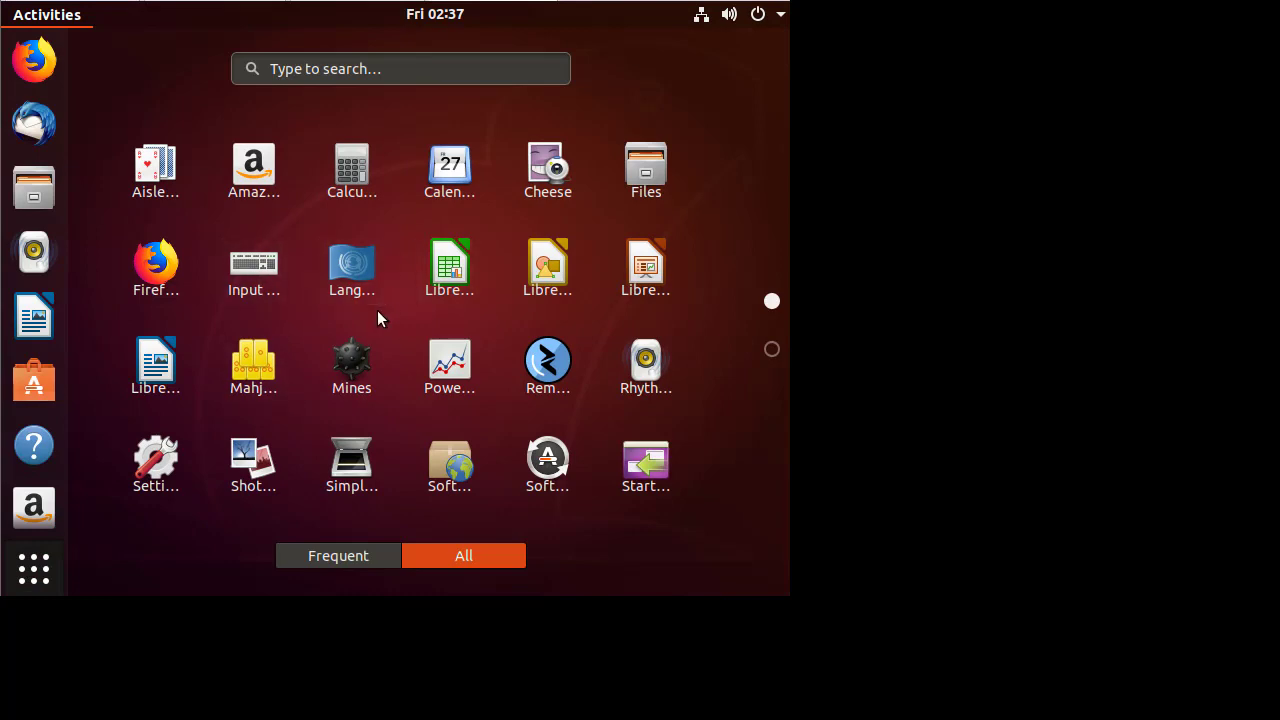
{"action": "left_click", "coordinate": [155, 460]}
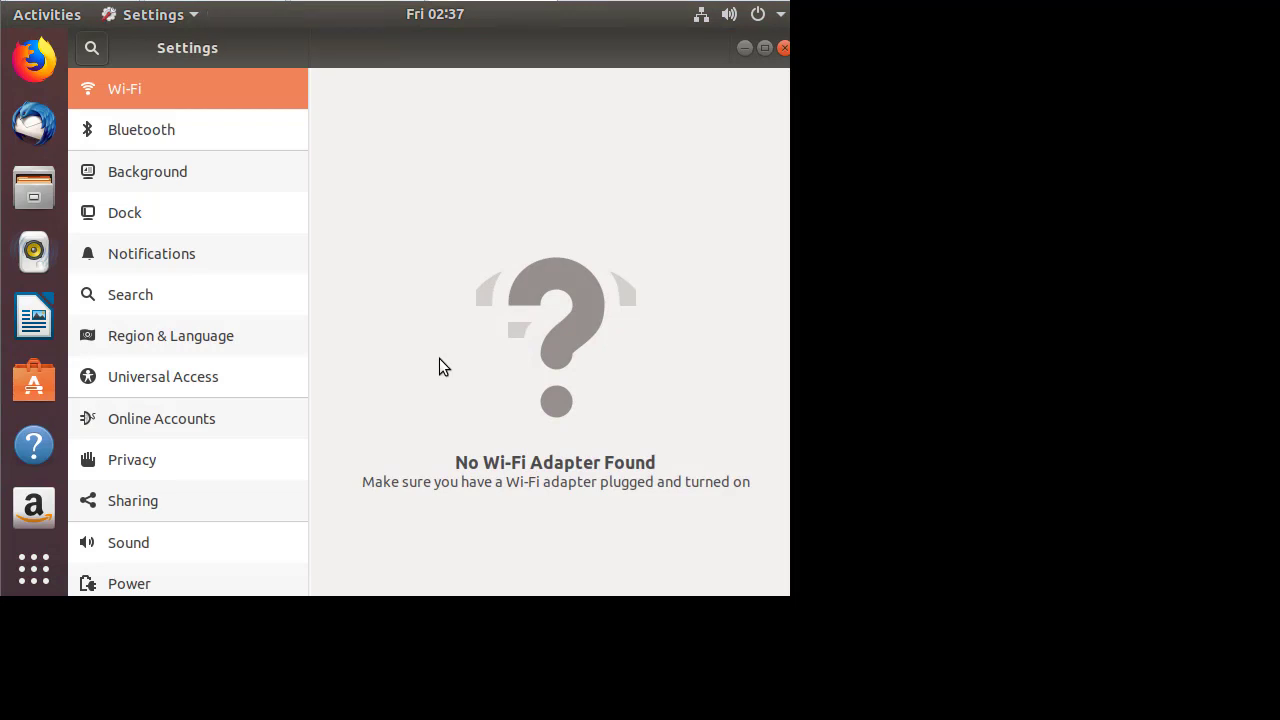
{"action": "scroll", "coordinate": [219, 407], "scroll_direction": "down", "scroll_amount": 1}
{"action": "scroll", "coordinate": [200, 450], "scroll_direction": "down", "scroll_amount": 1}
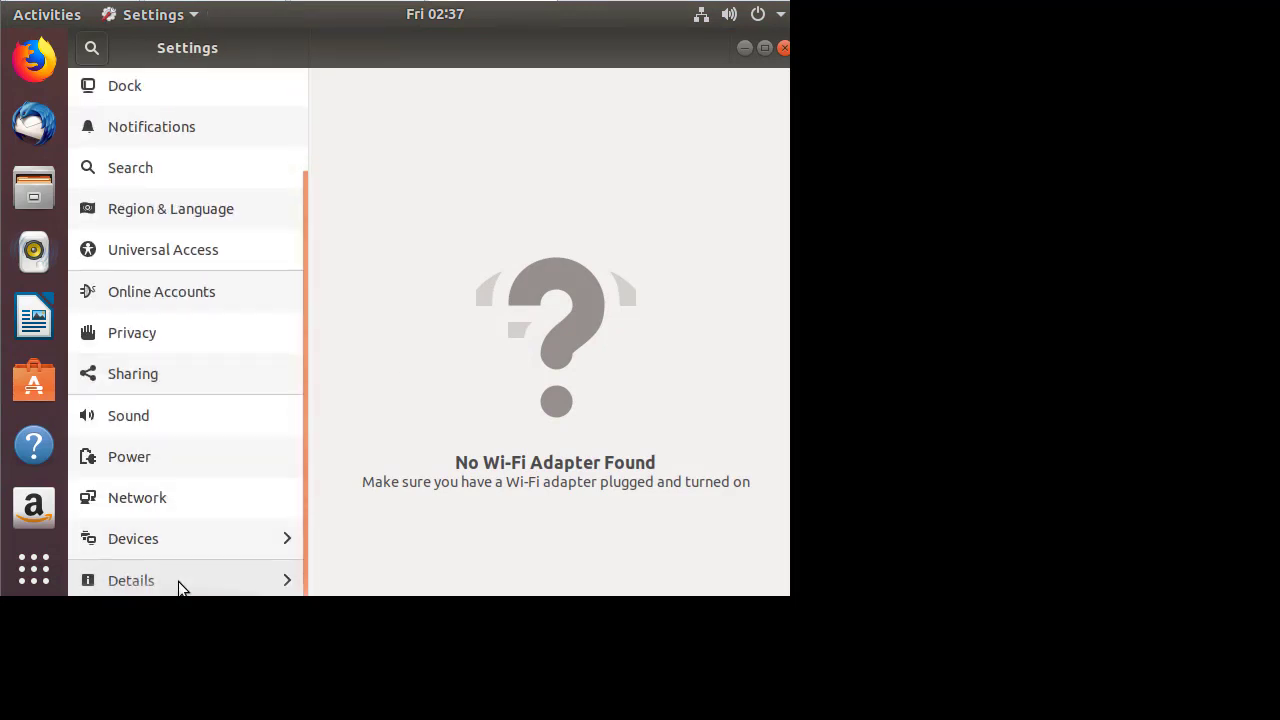
{"action": "left_click", "coordinate": [179, 533]}
{"action": "left_click", "coordinate": [553, 221]}
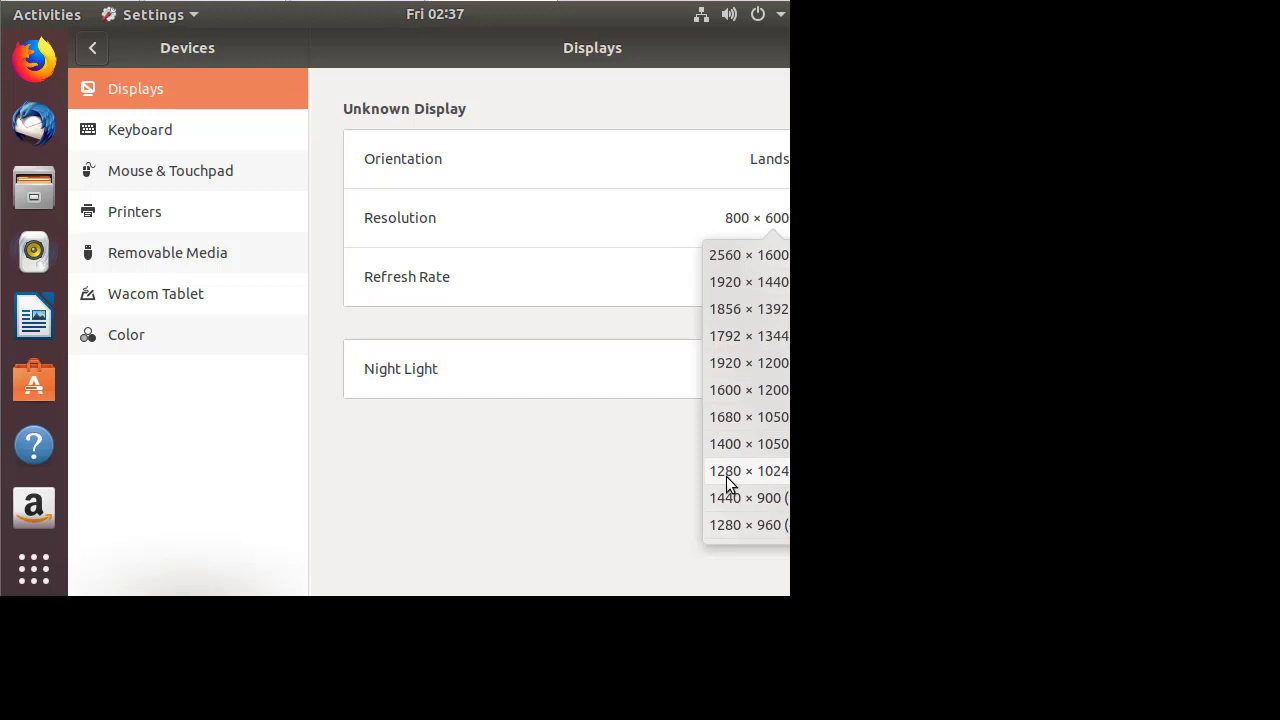
{"action": "left_click", "coordinate": [742, 520]}
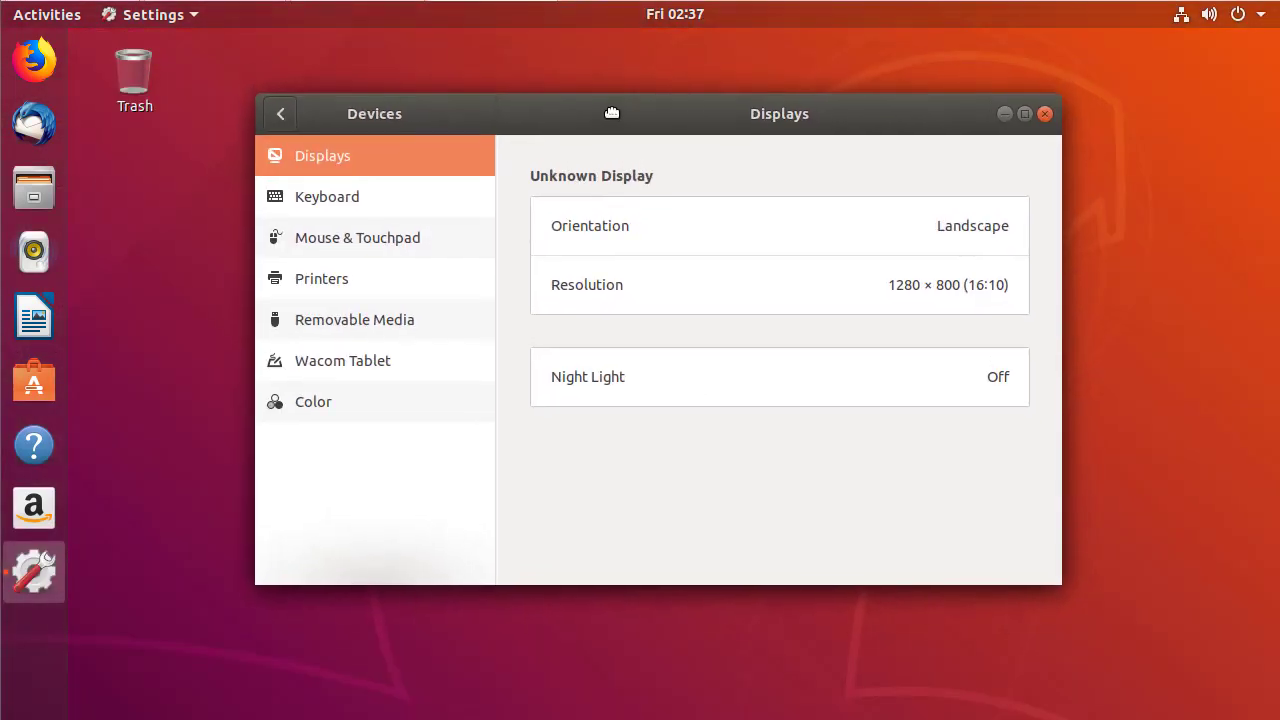
{"action": "left_click_drag", "start_coordinate": [612, 113], "coordinate": [612, 114]}
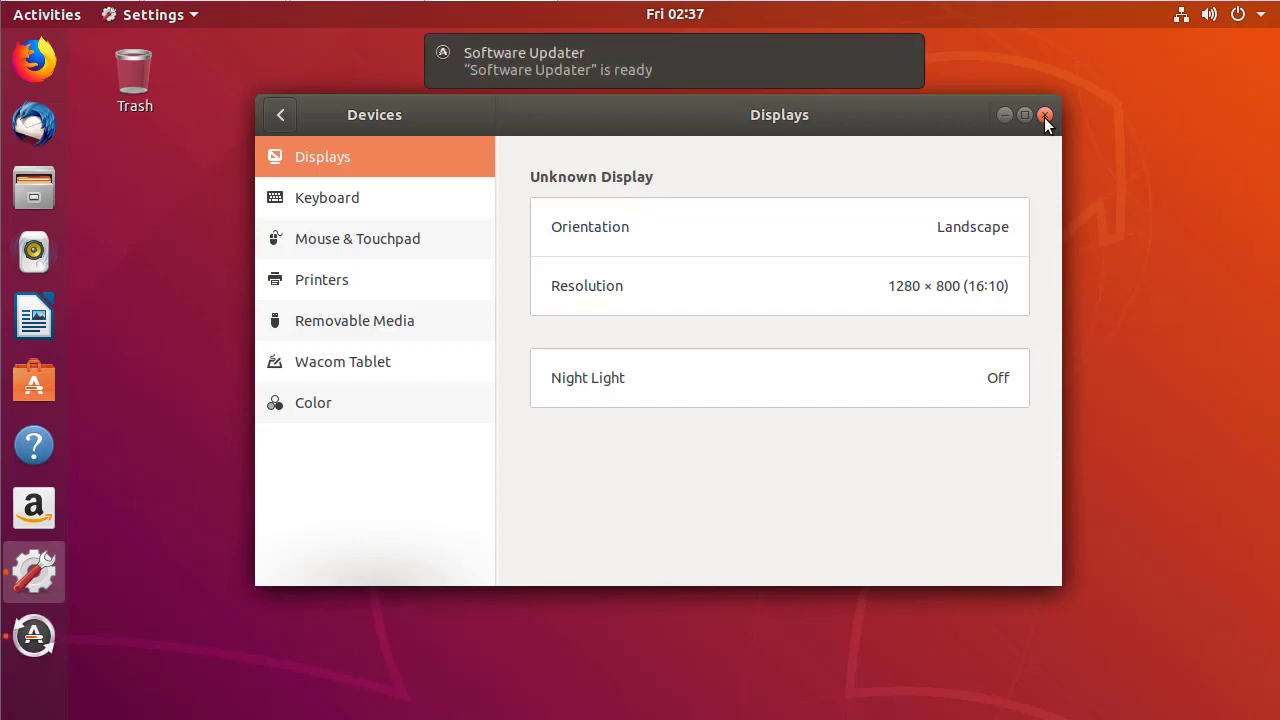
{"action": "left_click", "coordinate": [1044, 115]}
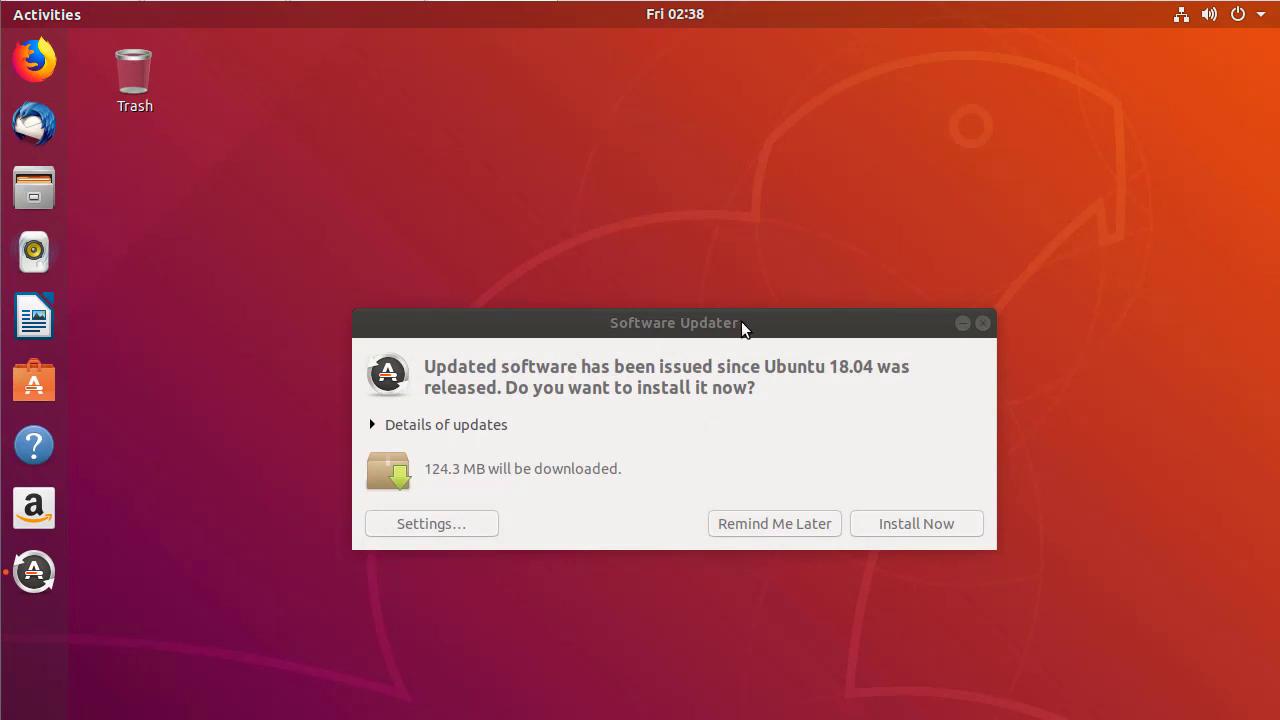
Step: Start installing the offered Ubuntu 18.04 software updates, authenticating with the account password
{"action": "left_click_drag", "start_coordinate": [803, 337], "coordinate": [798, 310]}
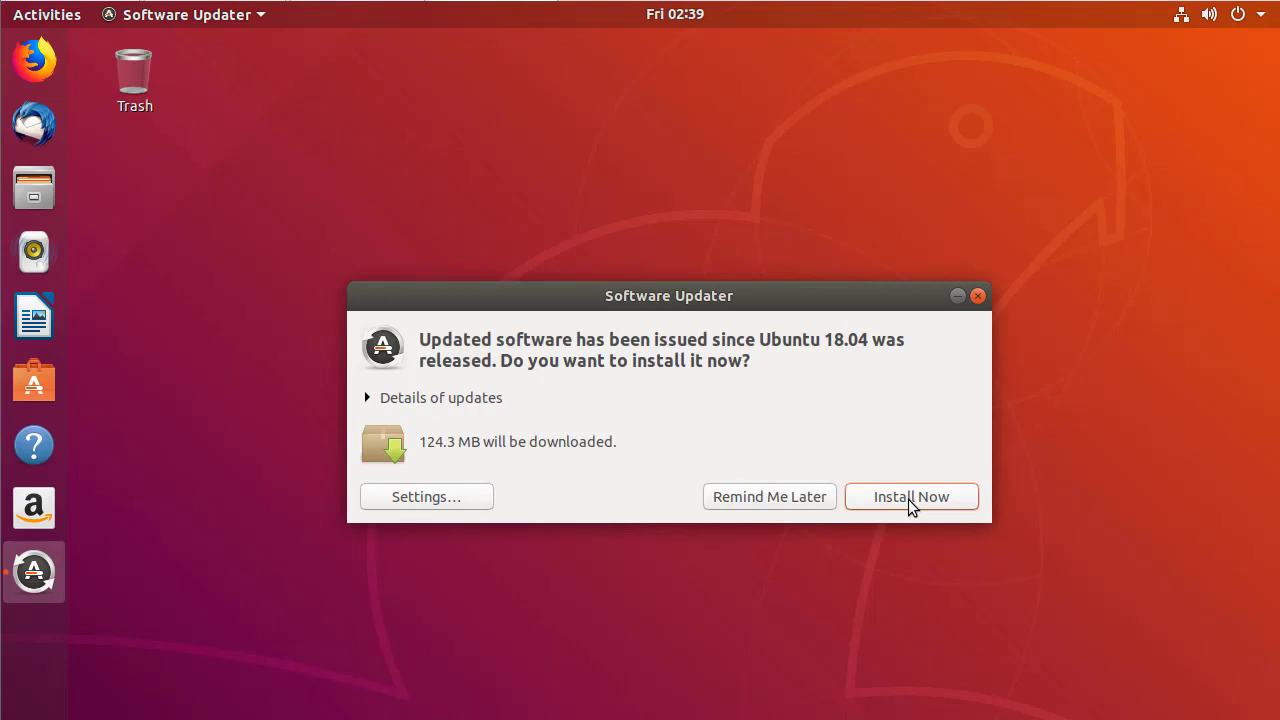
{"action": "left_click", "coordinate": [900, 499]}
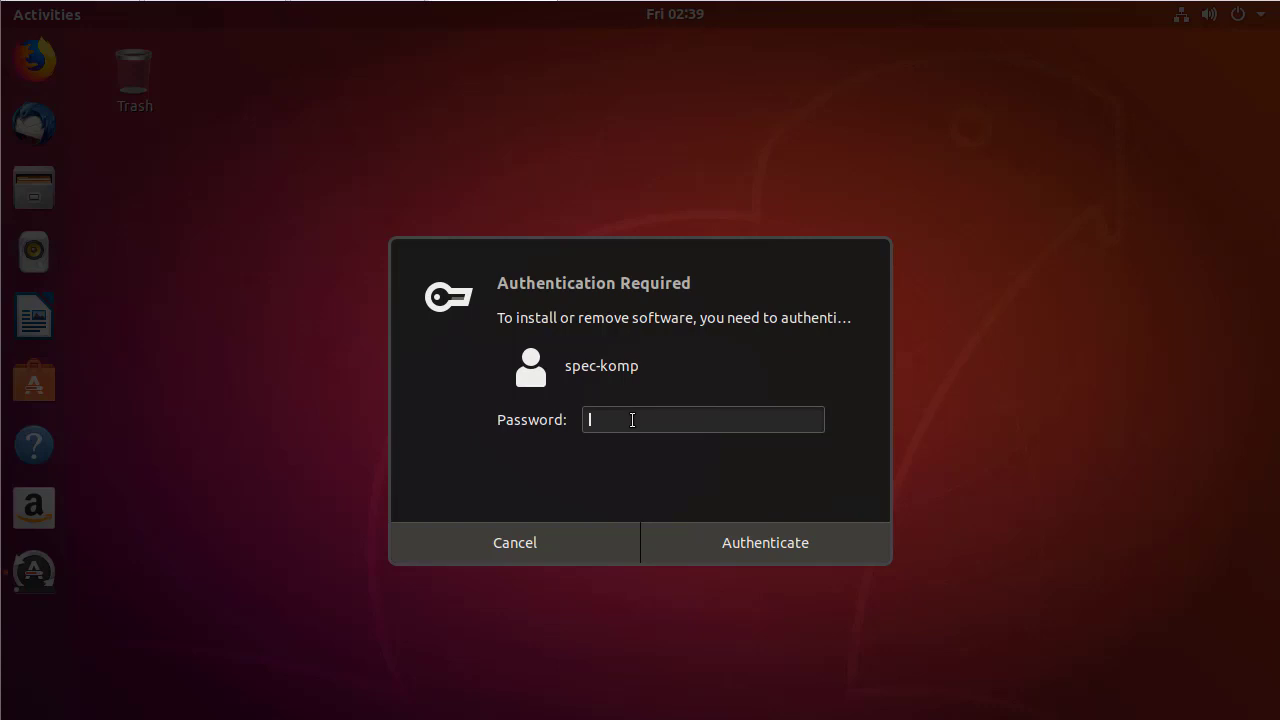
{"action": "type", "text": "****"}
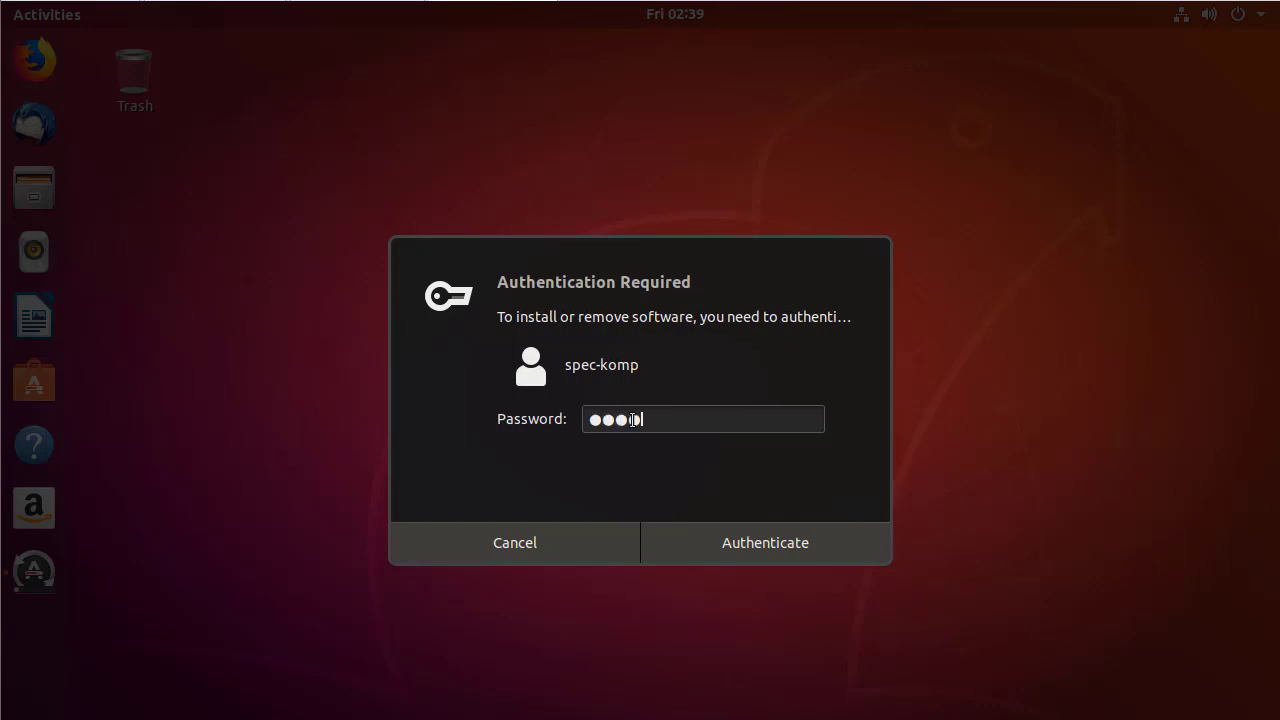
{"action": "left_click", "coordinate": [728, 542]}
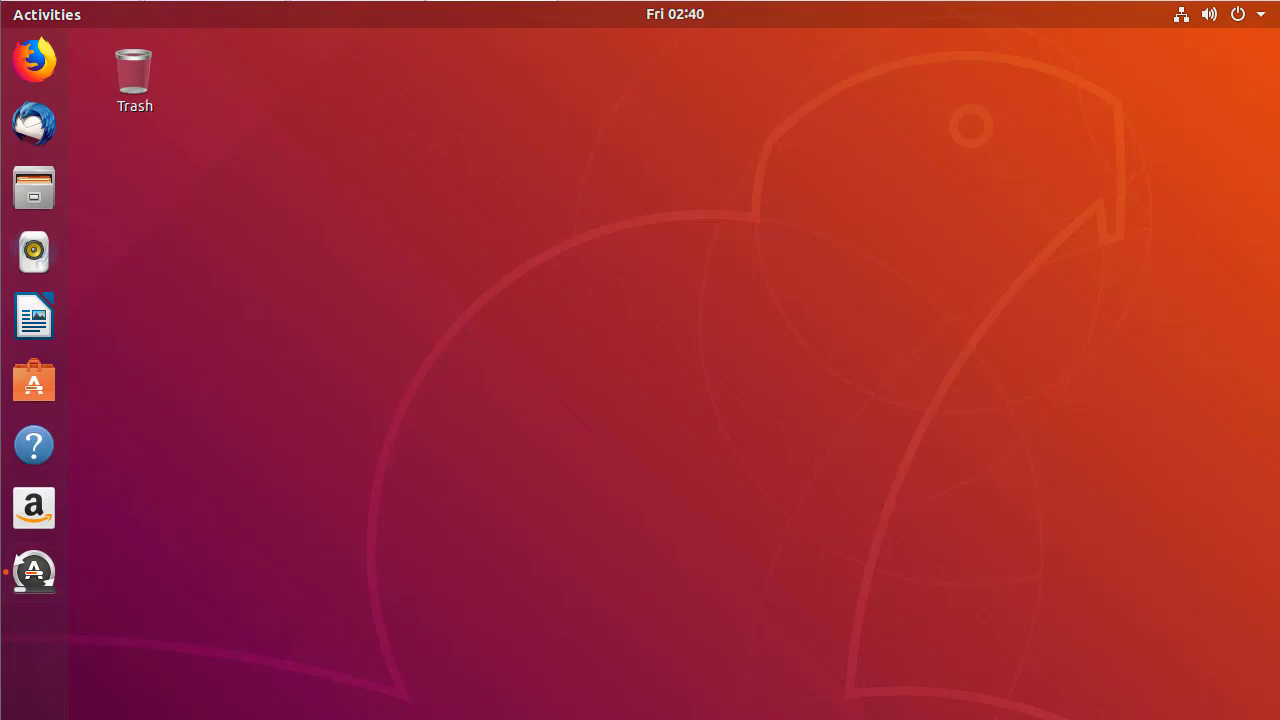
Step: Add Russian as an input source in the system's Region & Language settings
{"action": "key", "text": "super+a"}
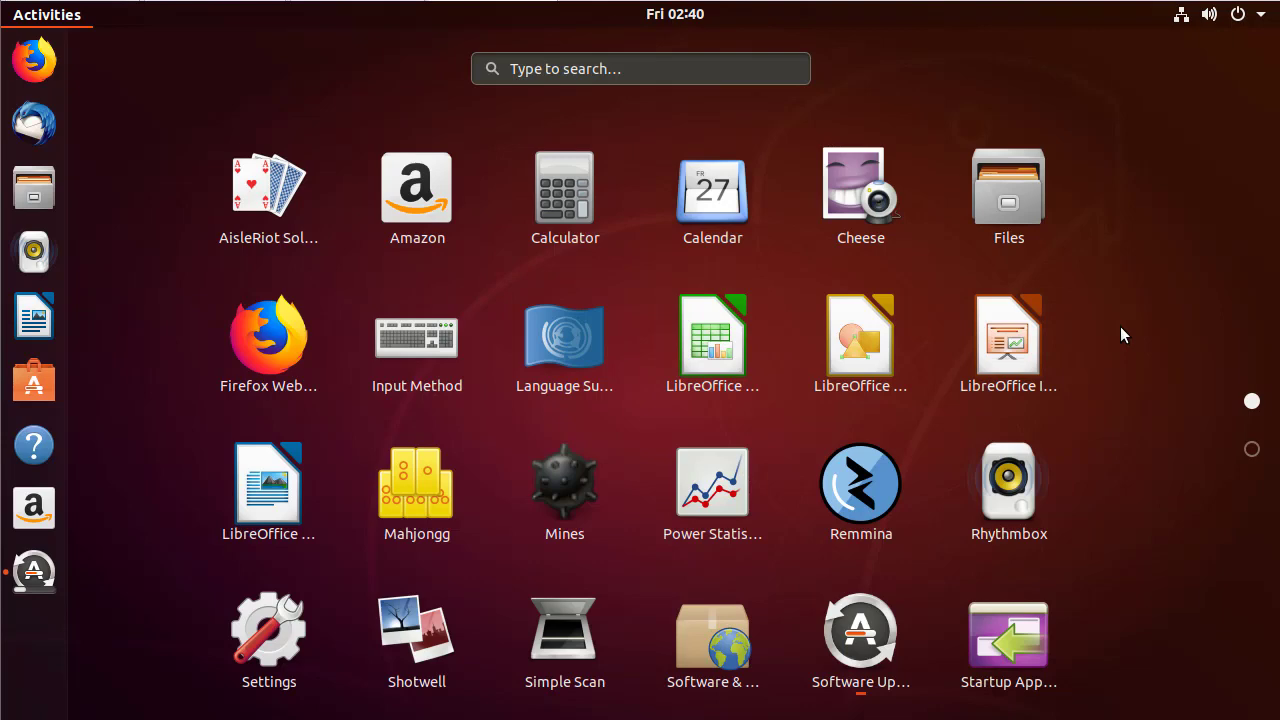
{"action": "scroll", "coordinate": [1103, 375], "scroll_direction": "down", "scroll_amount": 1}
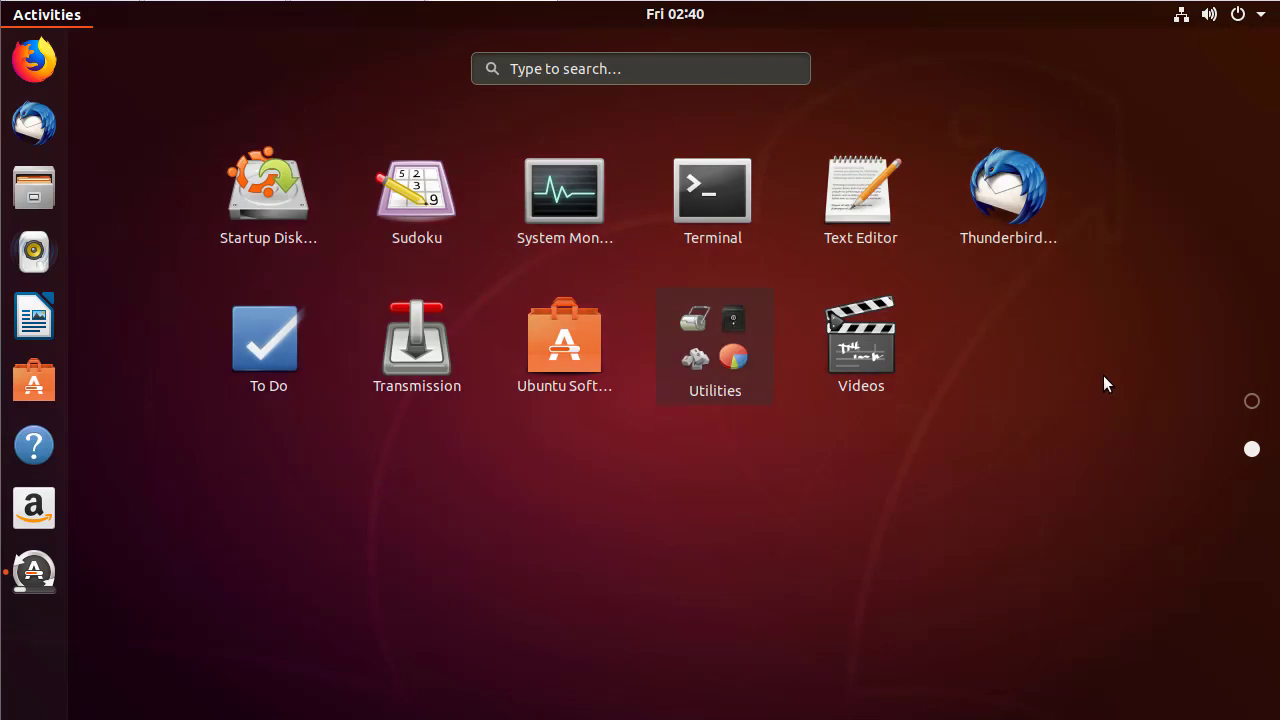
{"action": "scroll", "coordinate": [1104, 378], "scroll_direction": "up", "scroll_amount": 1}
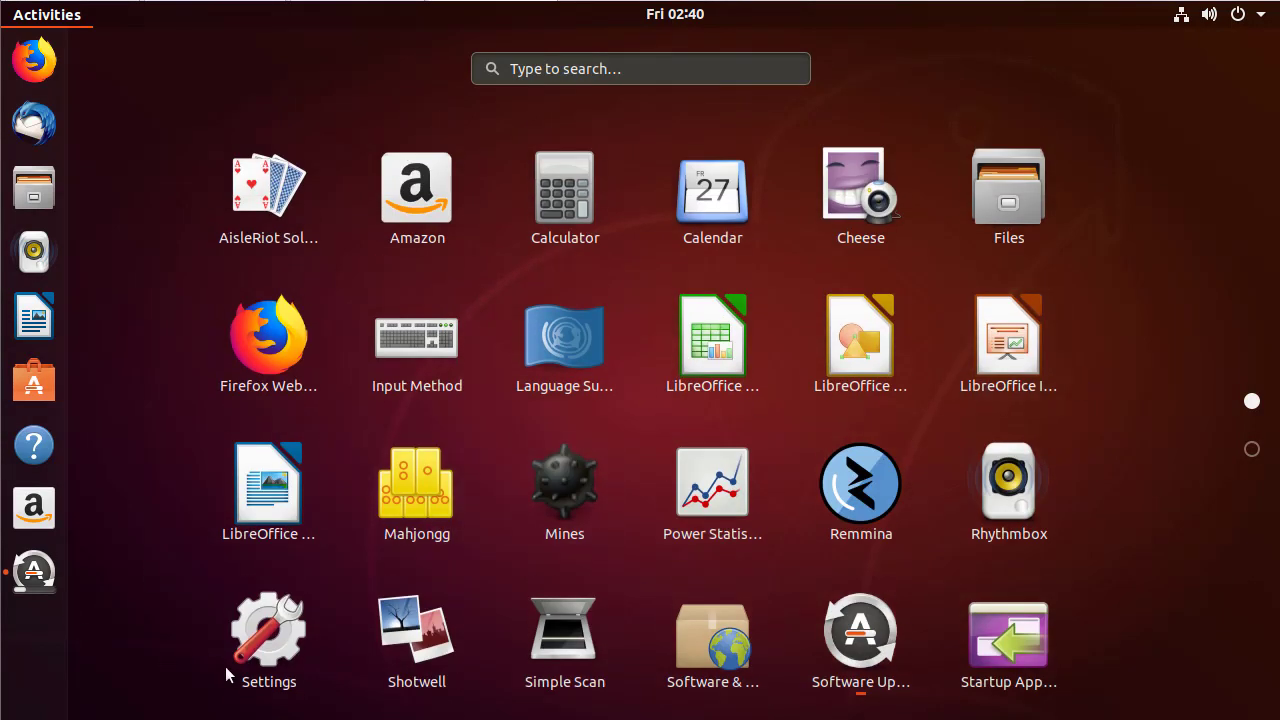
{"action": "left_click", "coordinate": [262, 645]}
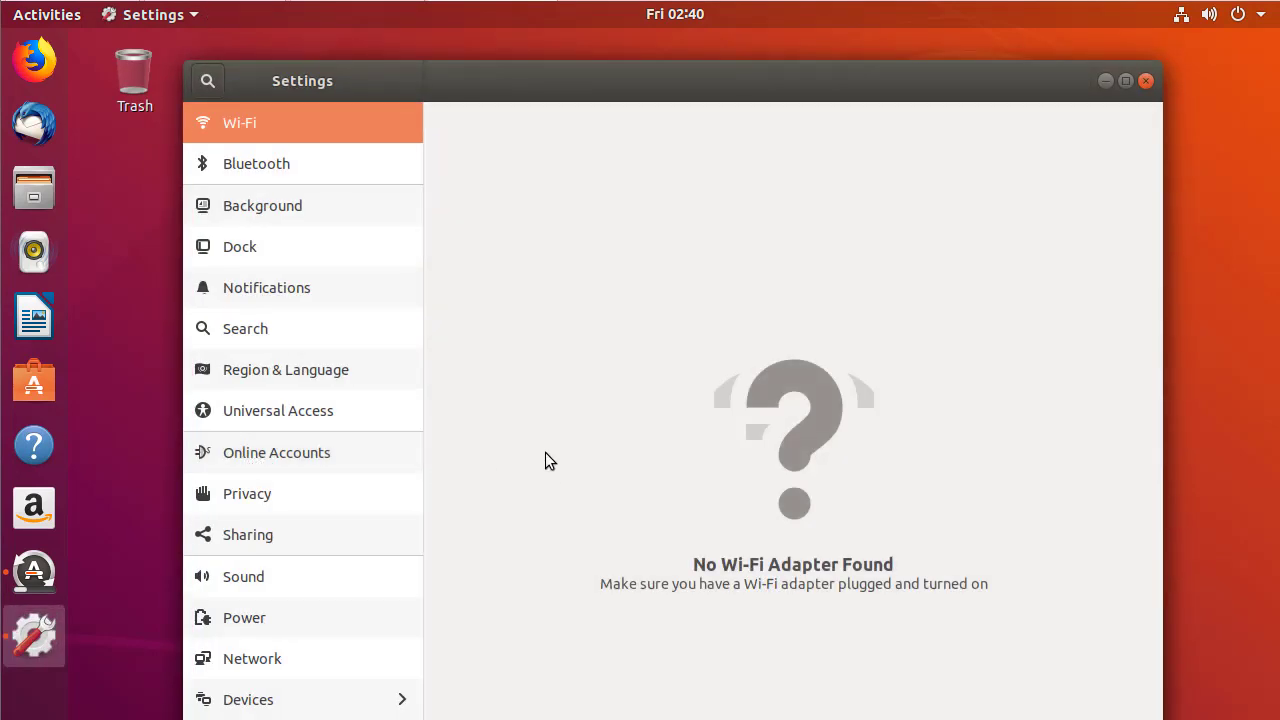
{"action": "left_click", "coordinate": [245, 372]}
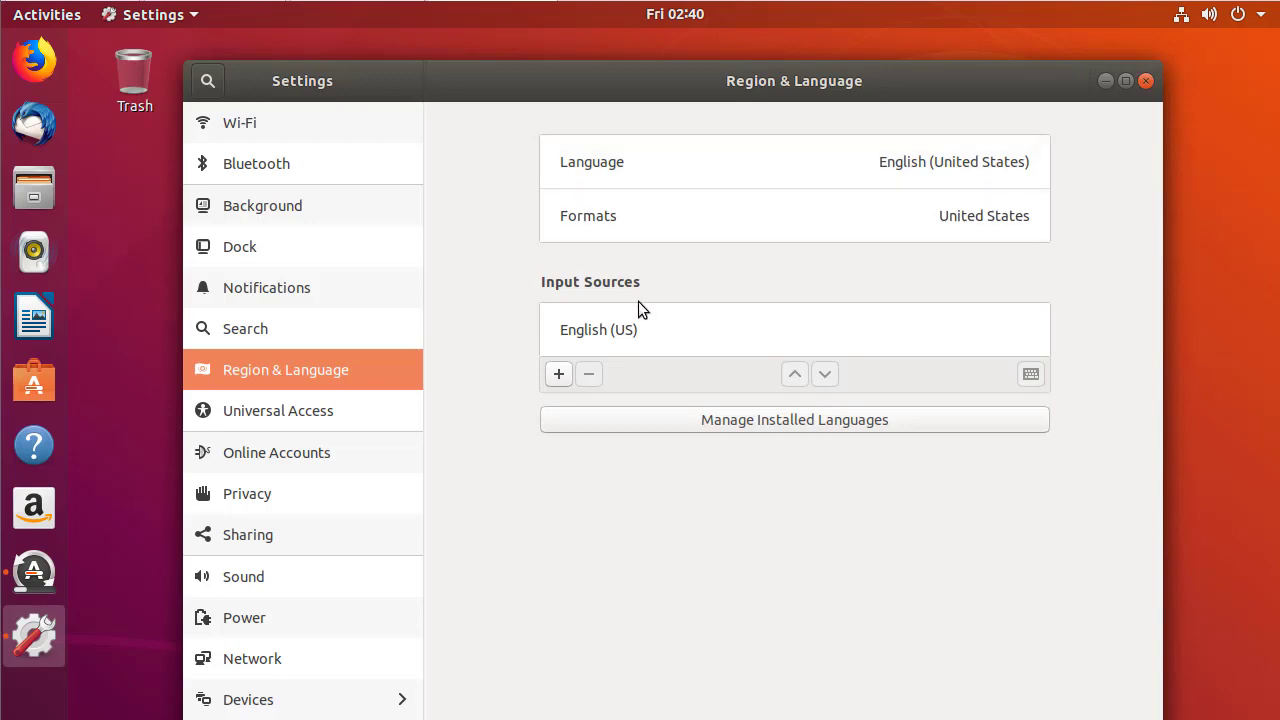
{"action": "left_click", "coordinate": [561, 376]}
{"action": "left_click", "coordinate": [672, 497]}
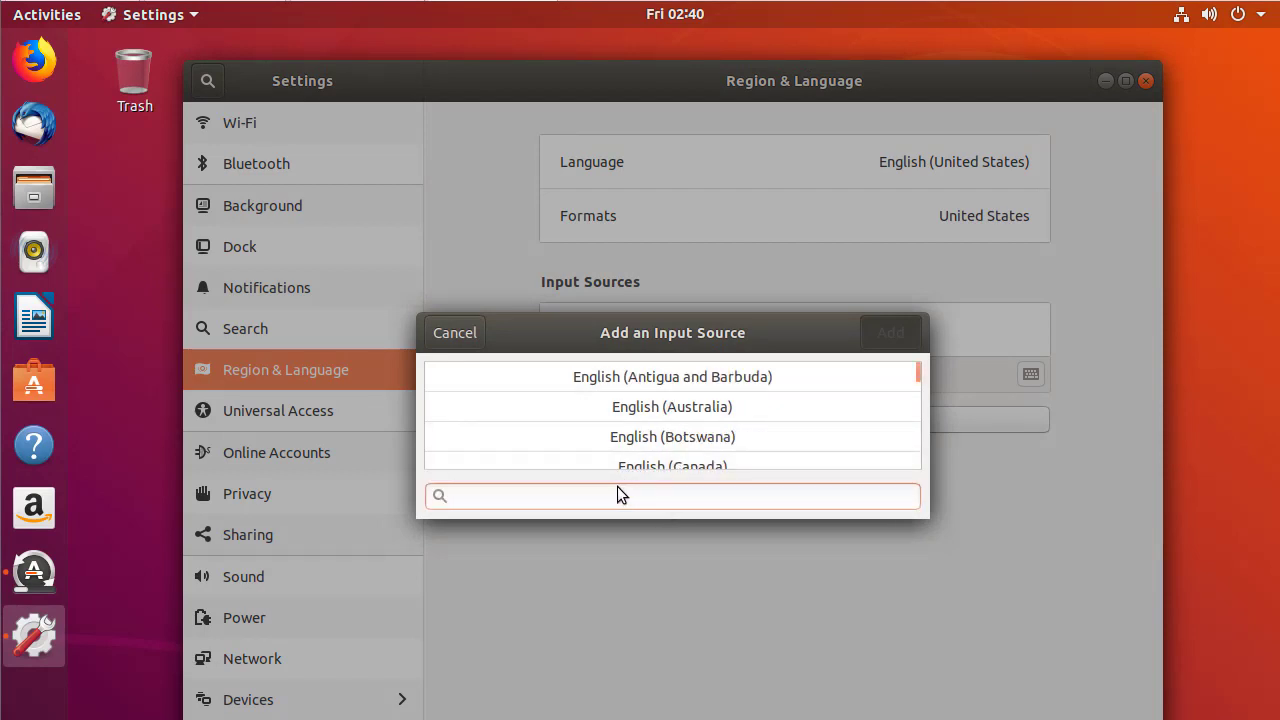
{"action": "type", "text": "russian"}
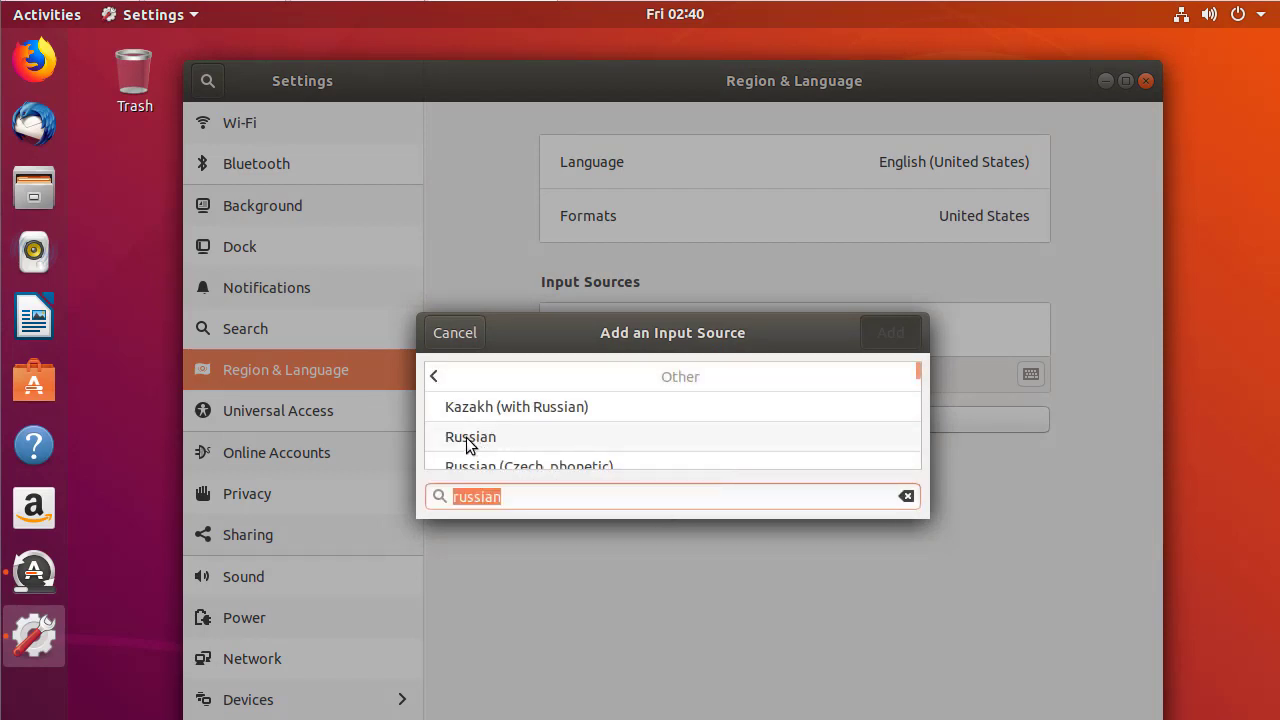
{"action": "left_click", "coordinate": [466, 437]}
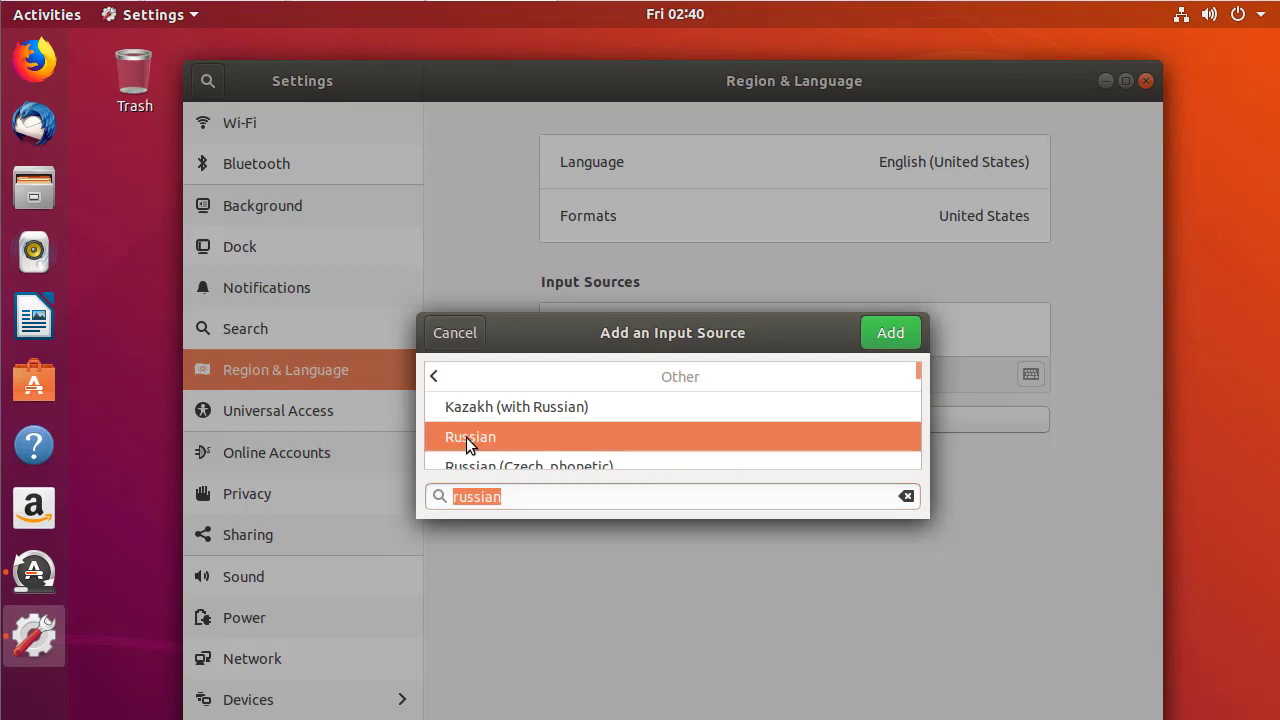
{"action": "left_click", "coordinate": [887, 332]}
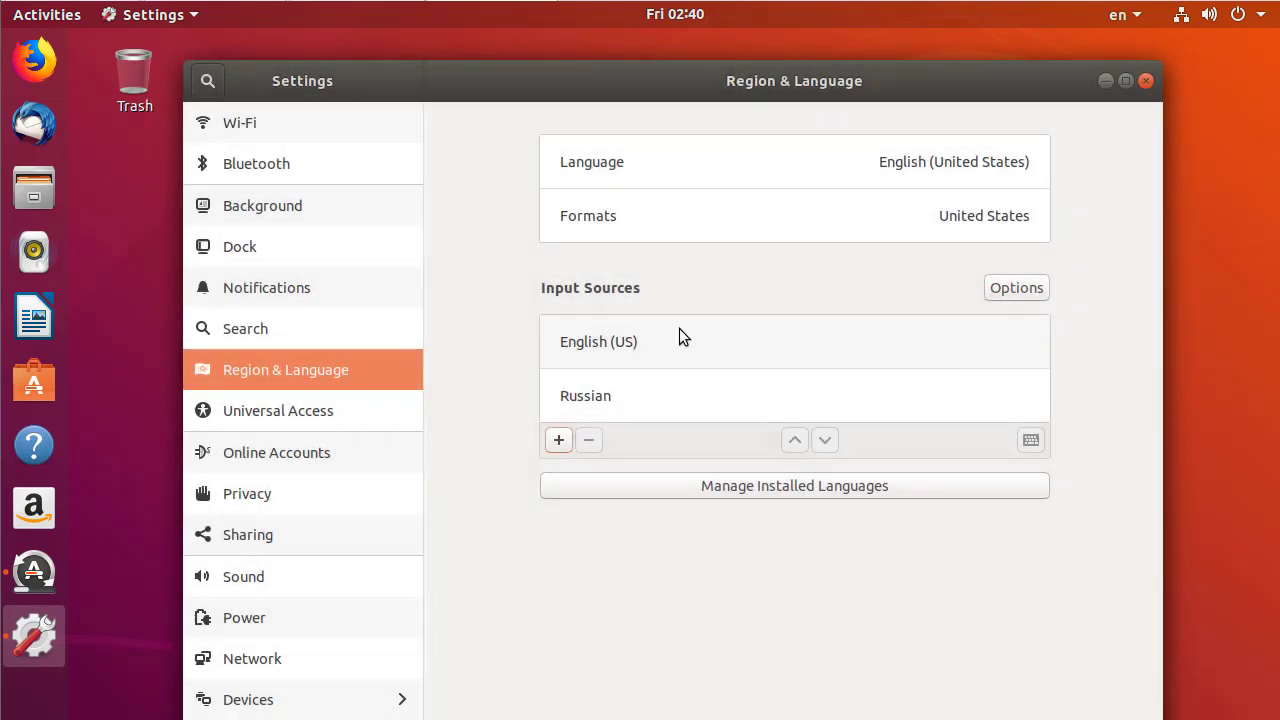
Step: Check the available input sources and try switching back and forth between English and Russian
{"action": "left_click", "coordinate": [1137, 18]}
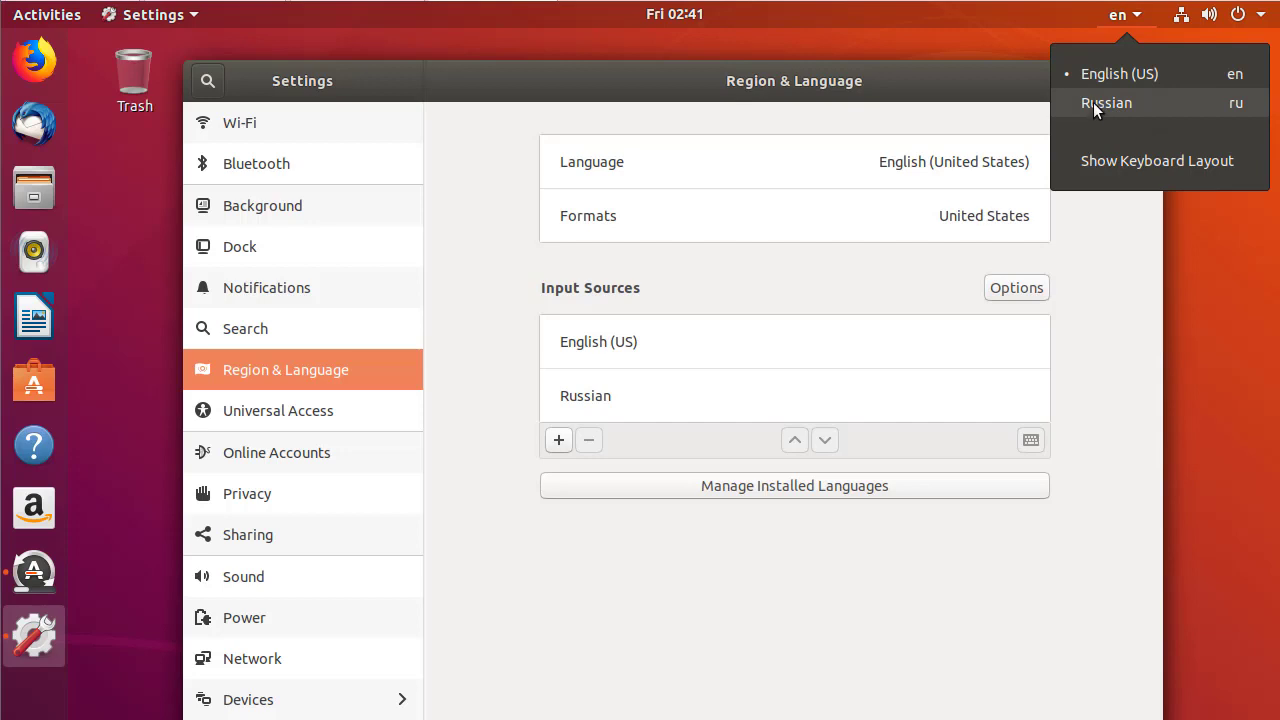
{"action": "left_click", "coordinate": [954, 35]}
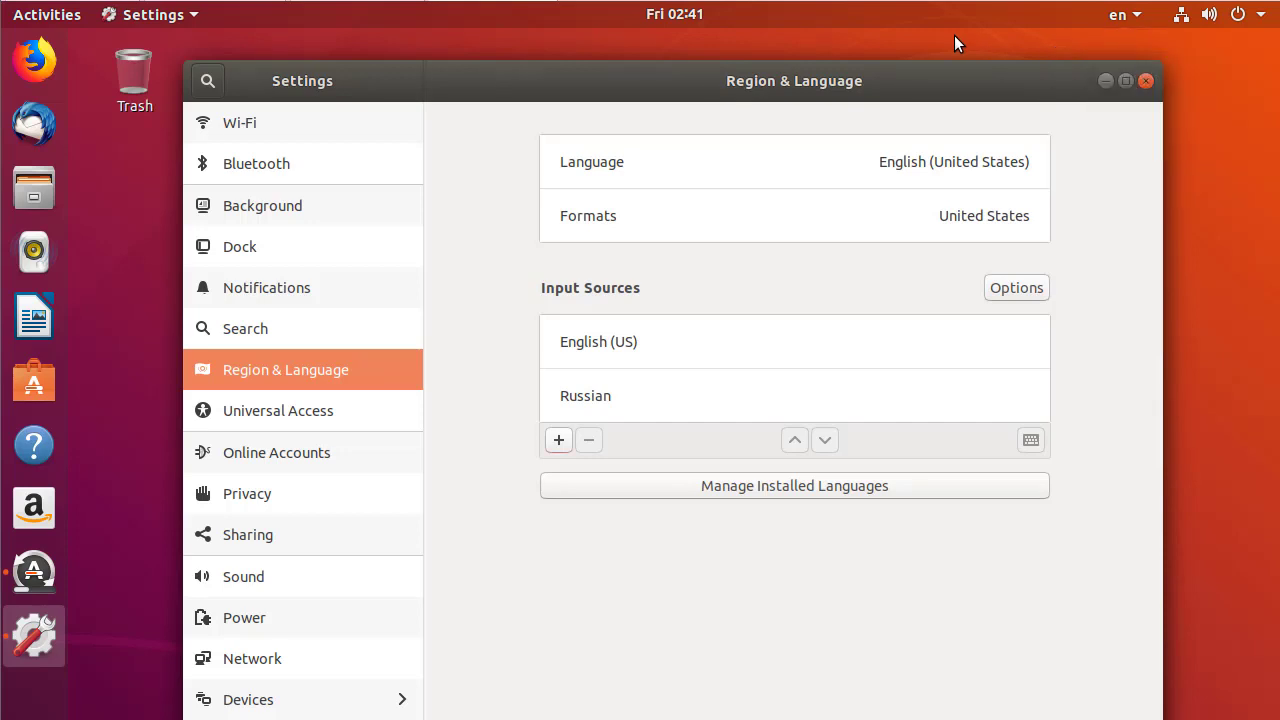
{"action": "key", "text": "super+space"}
{"action": "key", "text": "super+space"}
{"action": "key", "text": "super+space"}
{"action": "key", "text": "super+space"}
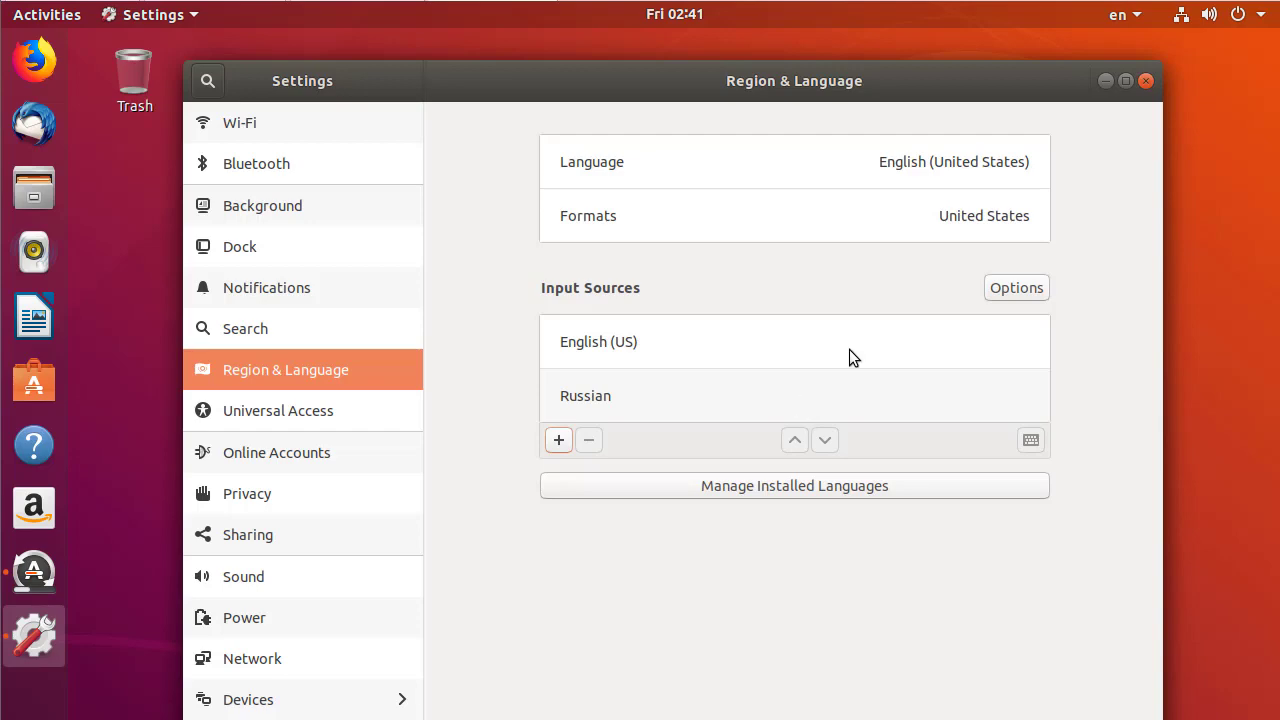
Step: Review the input source options and their switching shortcuts, and close Settings
{"action": "left_click", "coordinate": [1019, 290]}
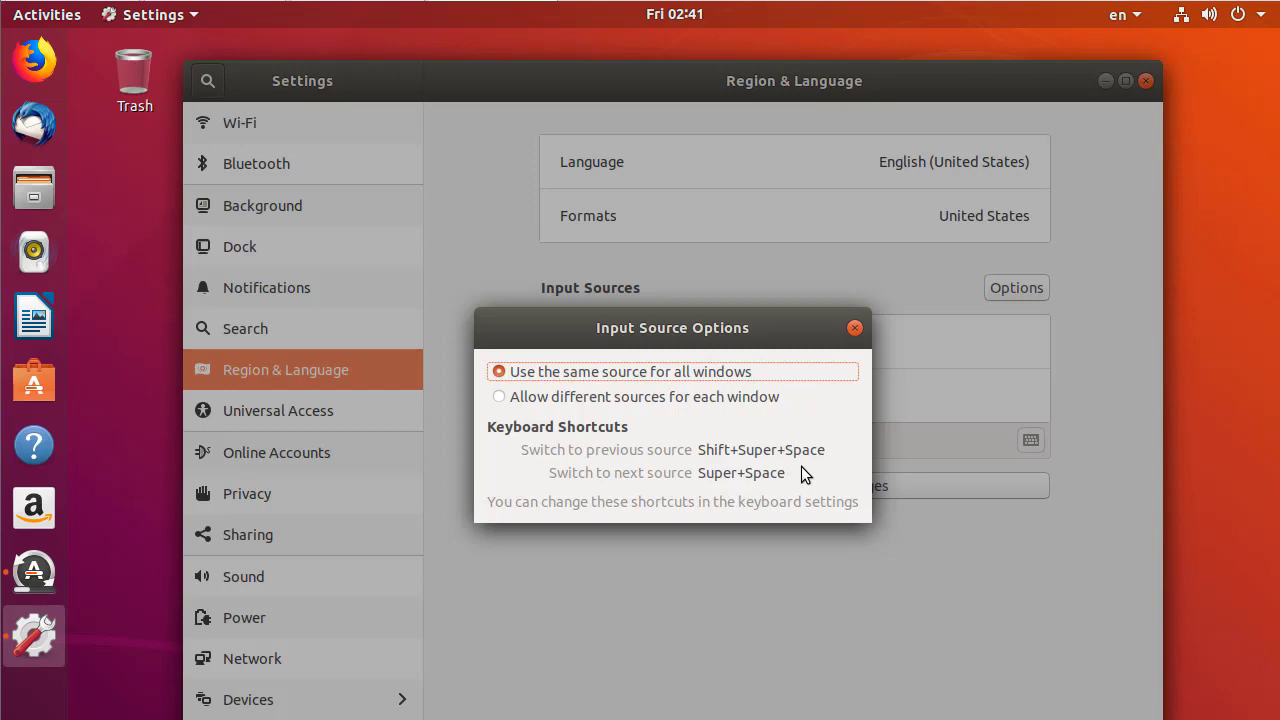
{"action": "left_click", "coordinate": [855, 328]}
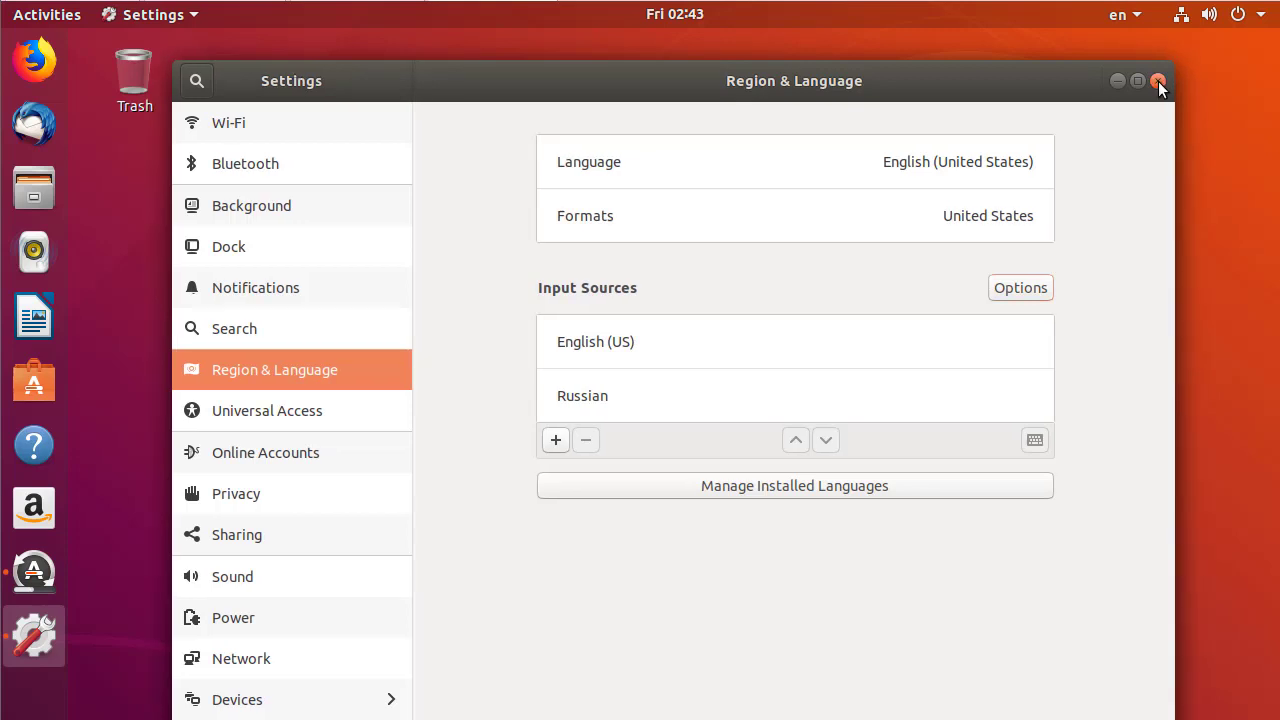
{"action": "left_click", "coordinate": [1148, 80]}
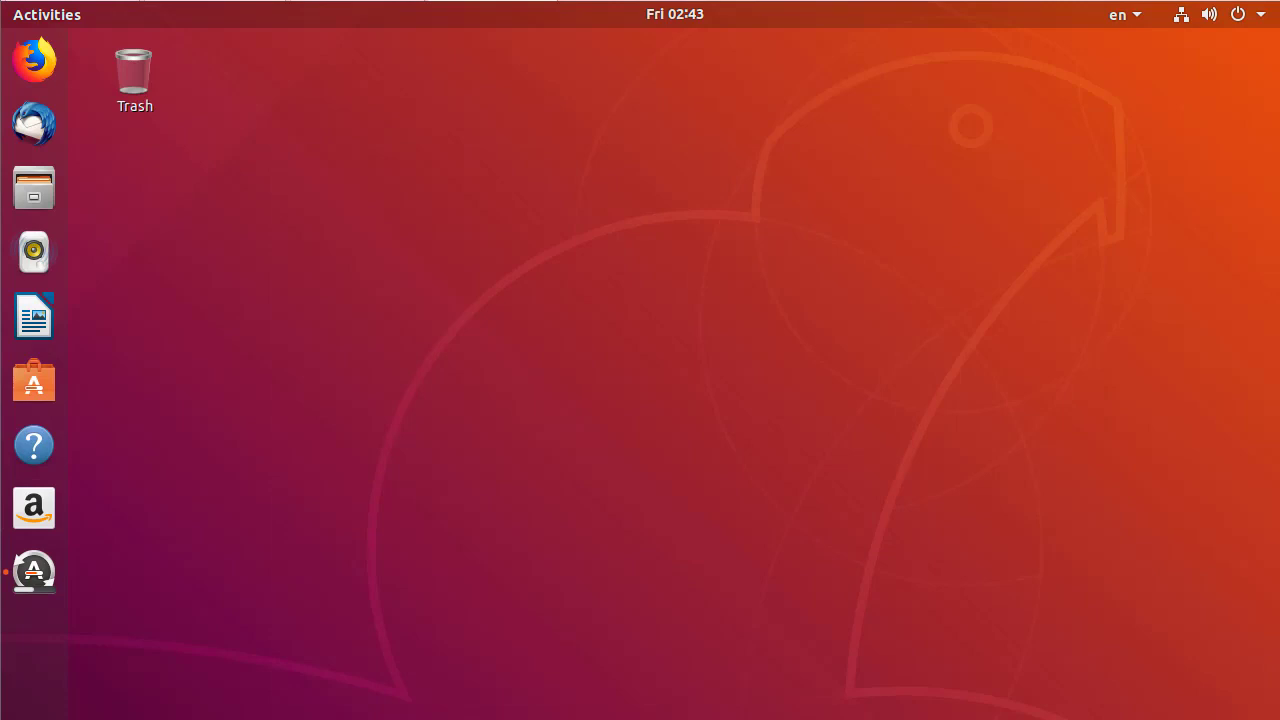
Step: Open Language Support and install the missing translations and writing aids, authenticating with the account password
{"action": "key", "text": "super+a"}
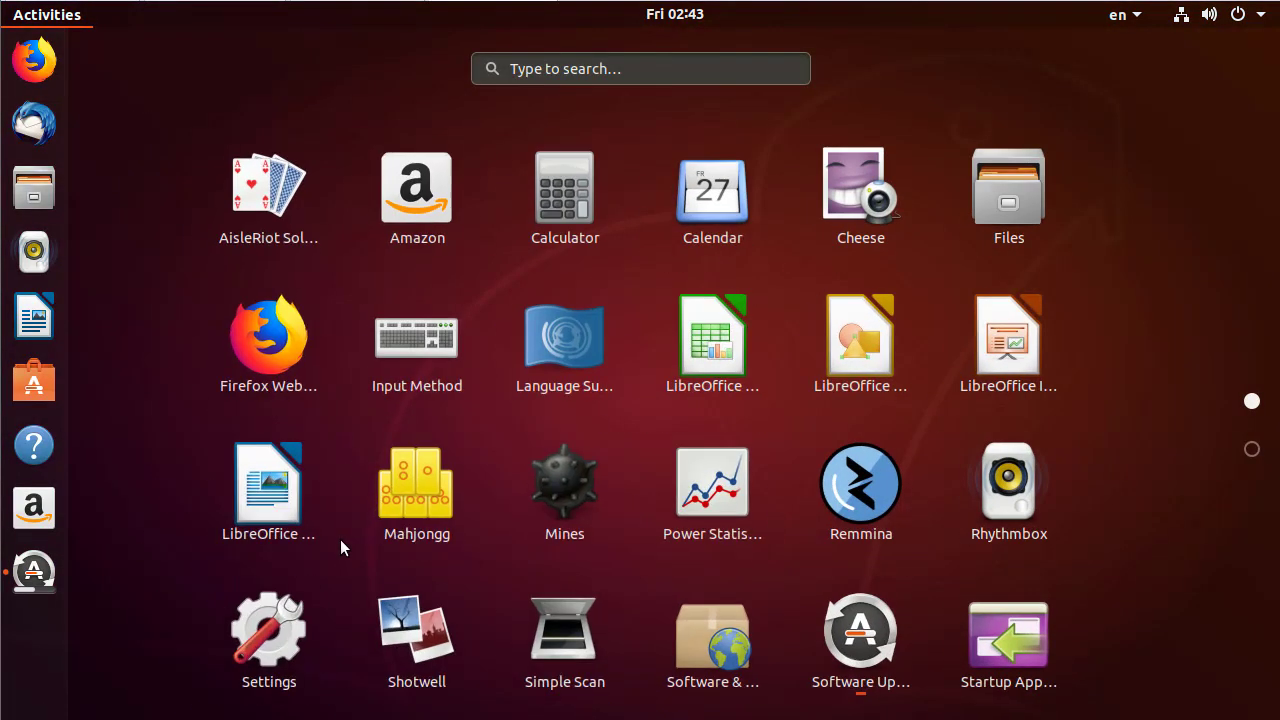
{"action": "left_click", "coordinate": [556, 355]}
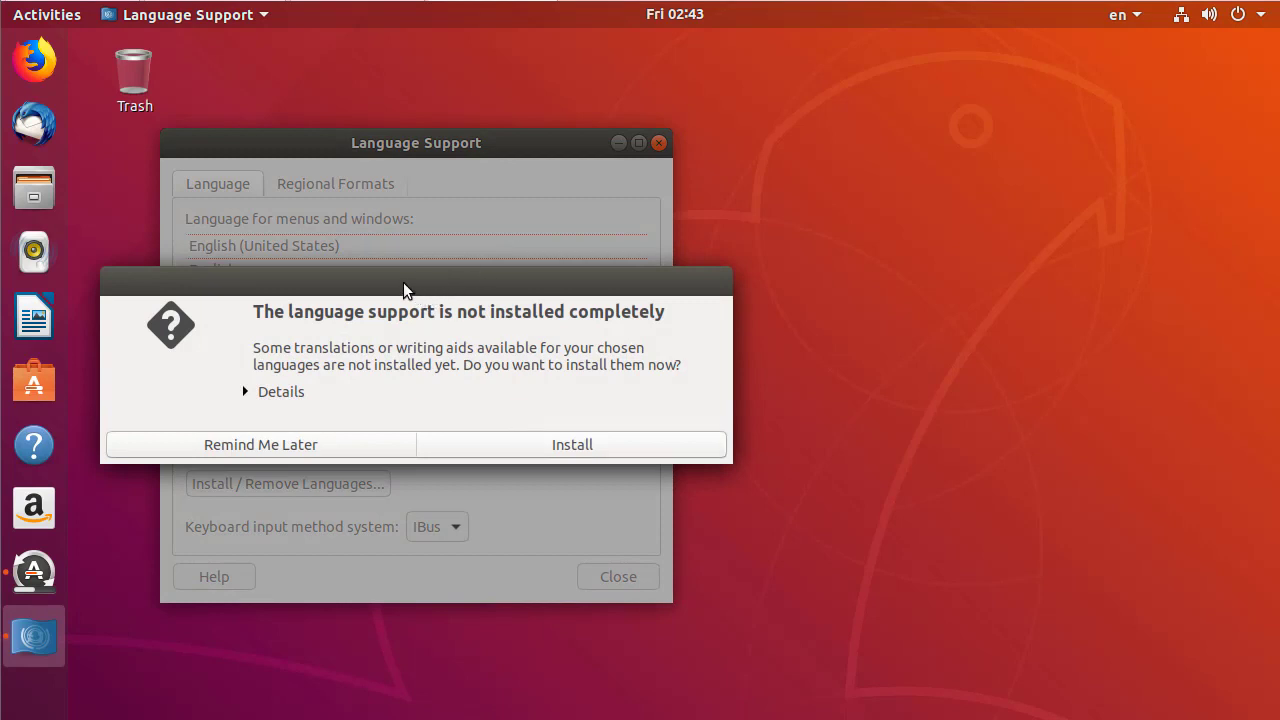
{"action": "left_click_drag", "start_coordinate": [403, 284], "coordinate": [619, 271]}
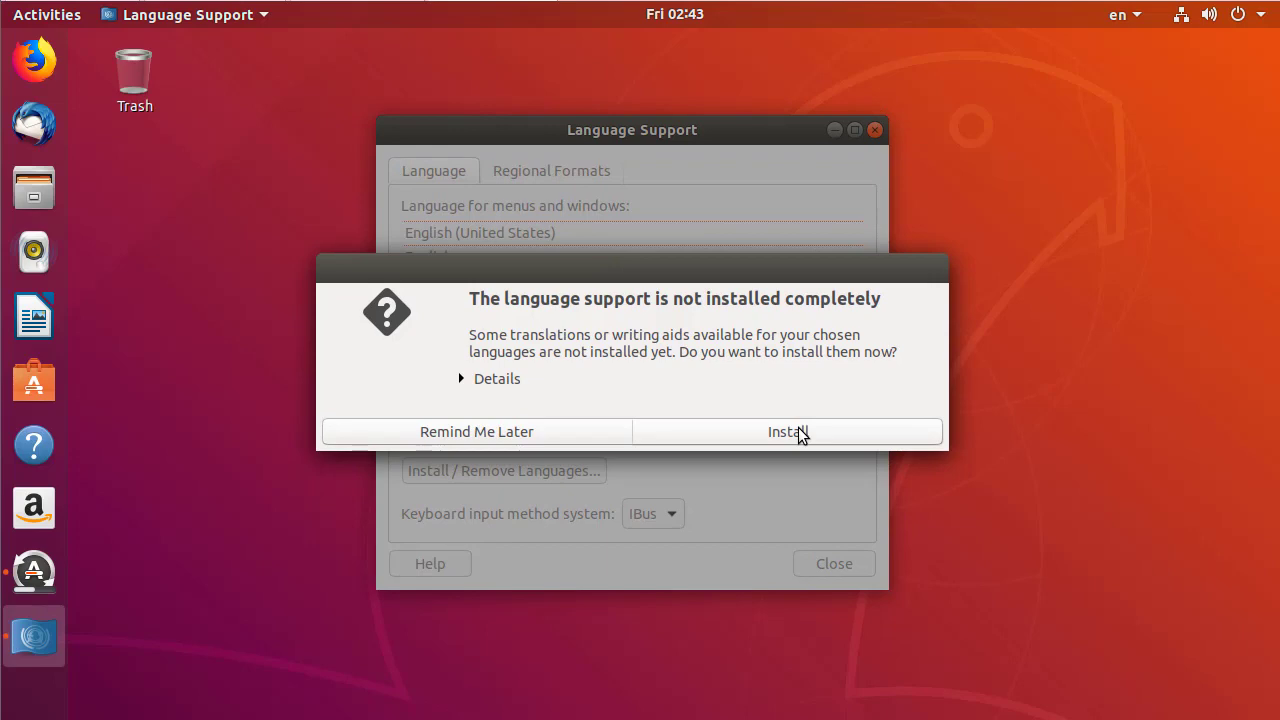
{"action": "left_click", "coordinate": [783, 436]}
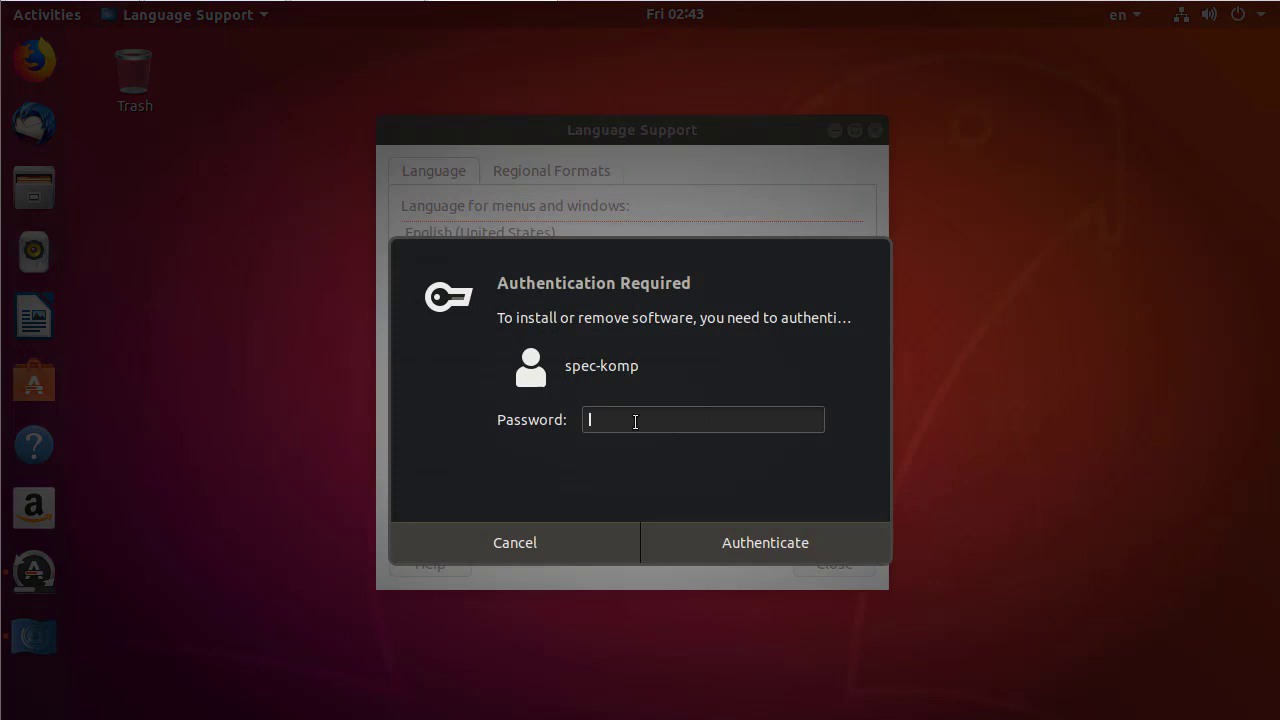
{"action": "type", "text": "****"}
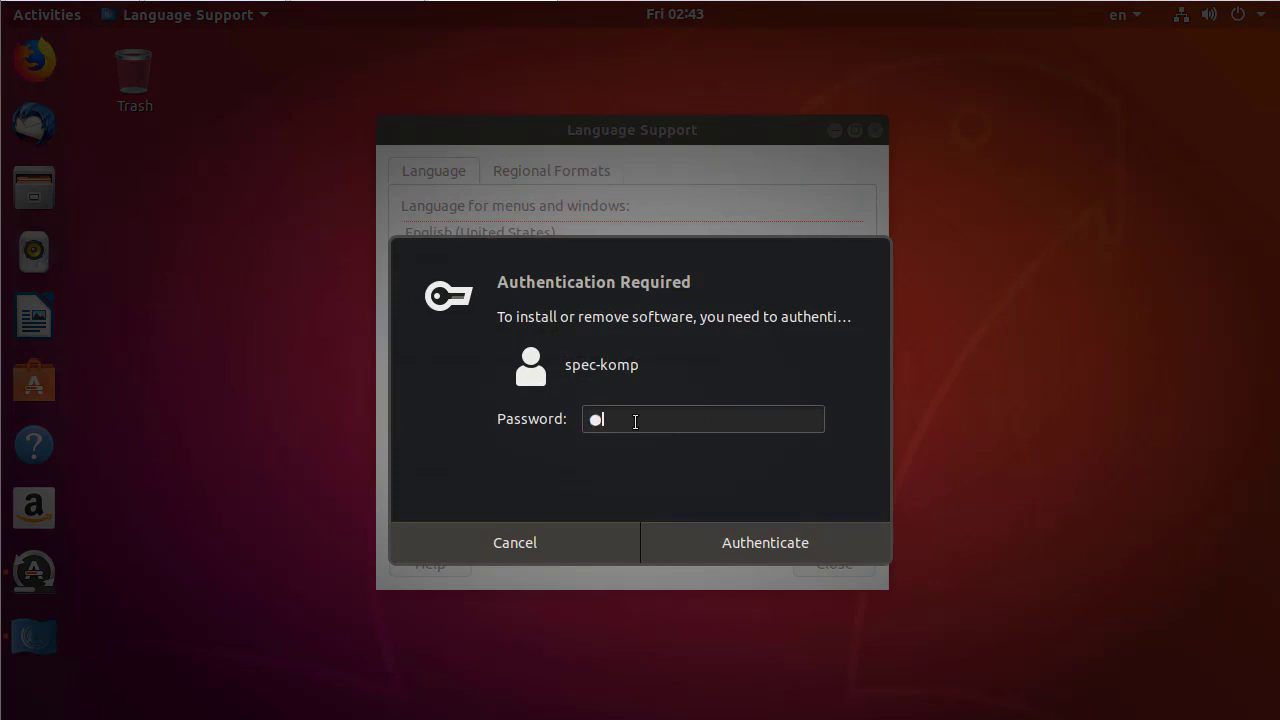
{"action": "left_click", "coordinate": [768, 535]}
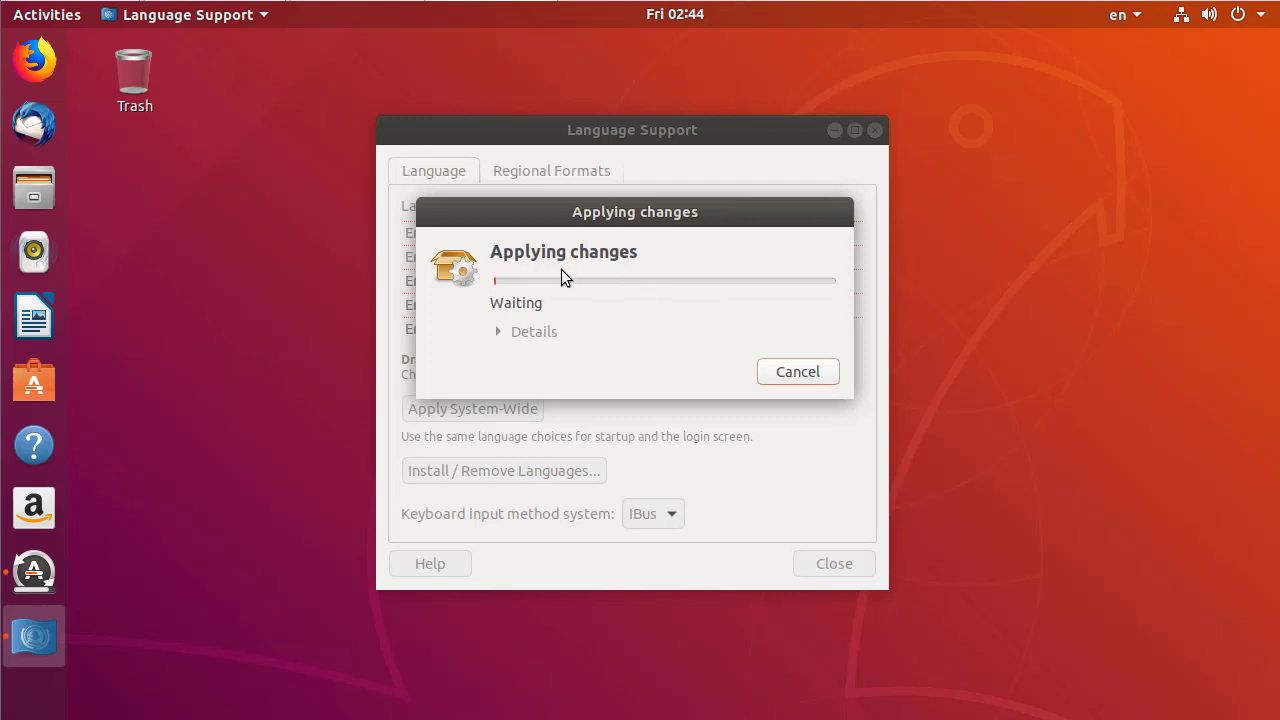
Step: Check the detailed progress of the running software updates and postpone the computer restart
{"action": "left_click", "coordinate": [45, 568]}
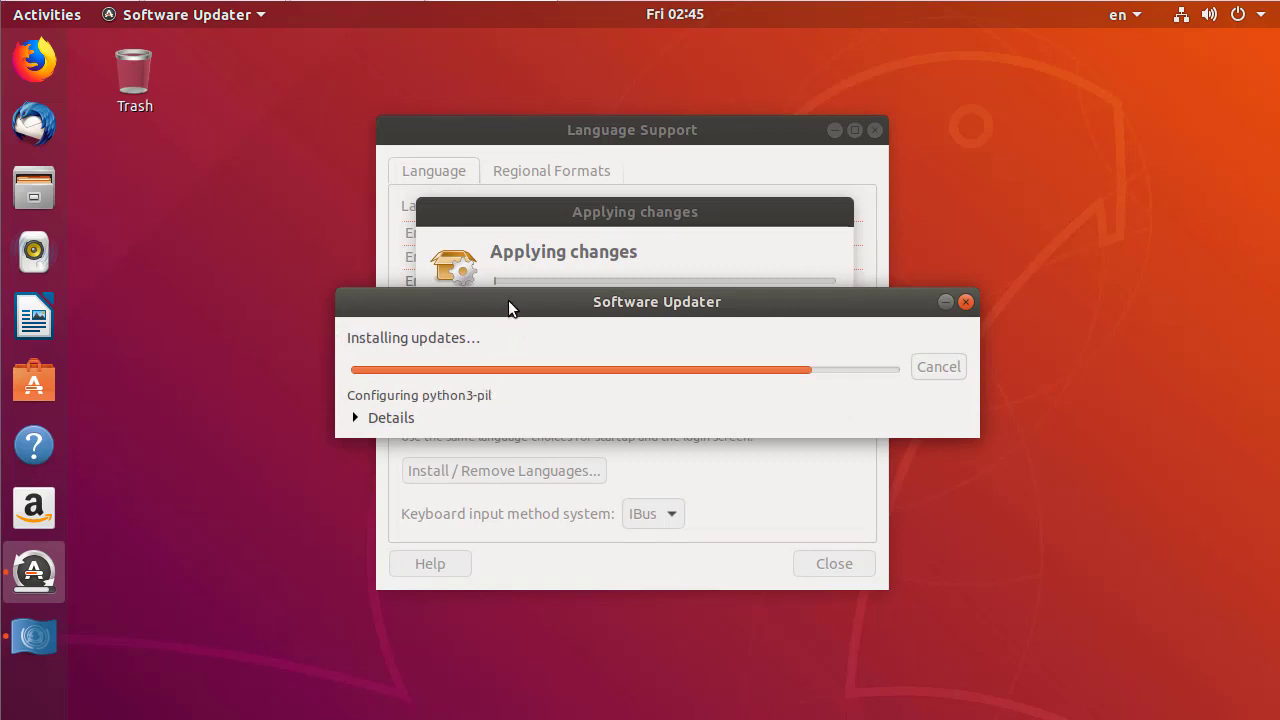
{"action": "left_click_drag", "start_coordinate": [508, 311], "coordinate": [510, 391]}
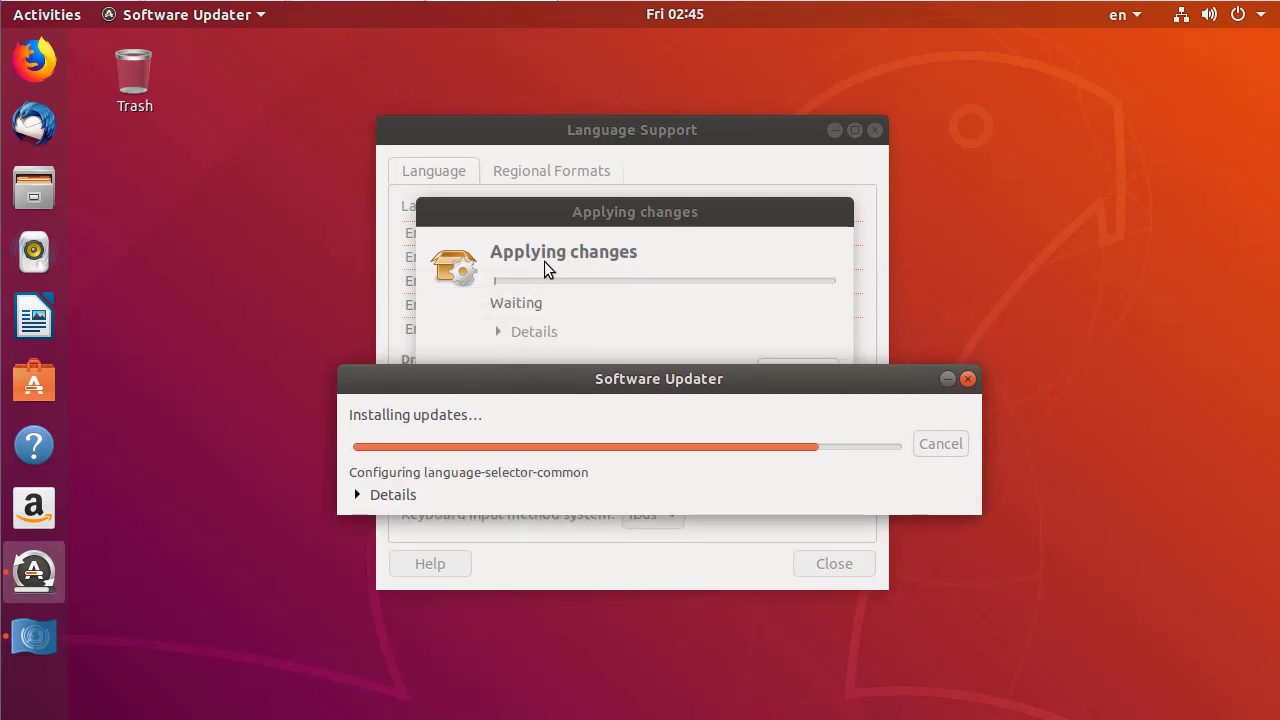
{"action": "left_click", "coordinate": [360, 497]}
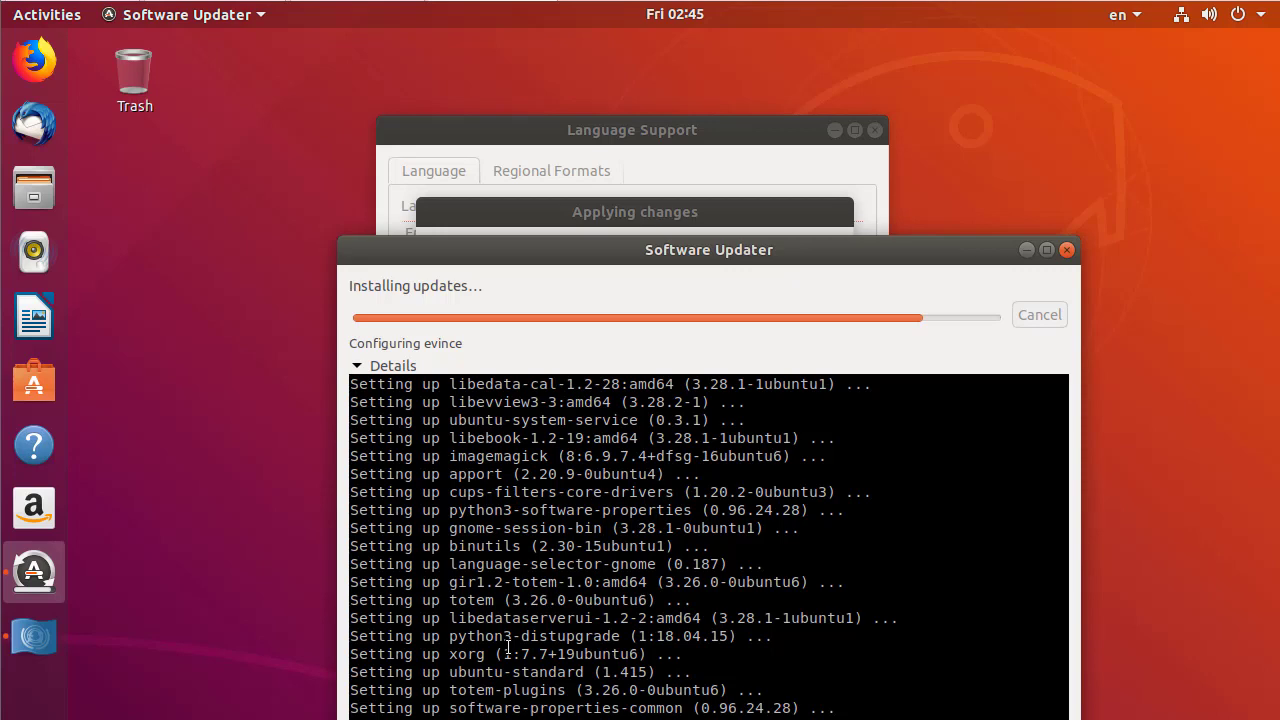
{"action": "left_click_drag", "start_coordinate": [819, 249], "coordinate": [816, 137]}
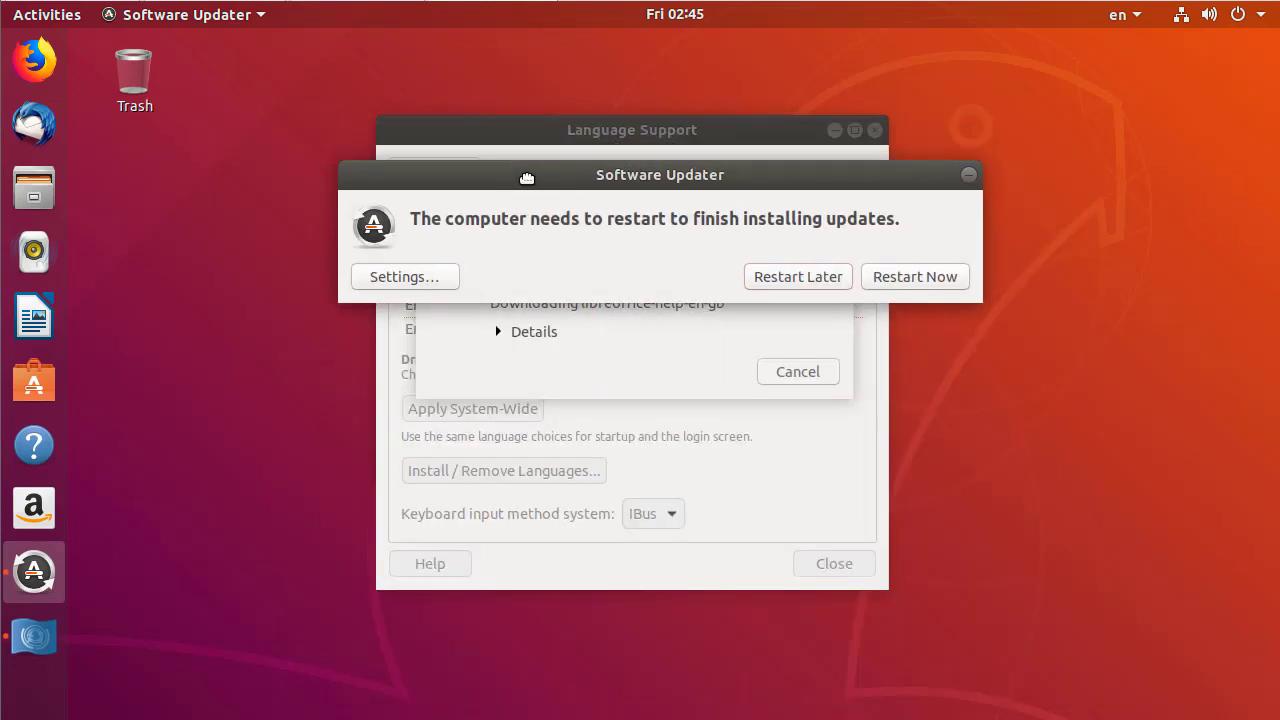
{"action": "left_click", "coordinate": [799, 287]}
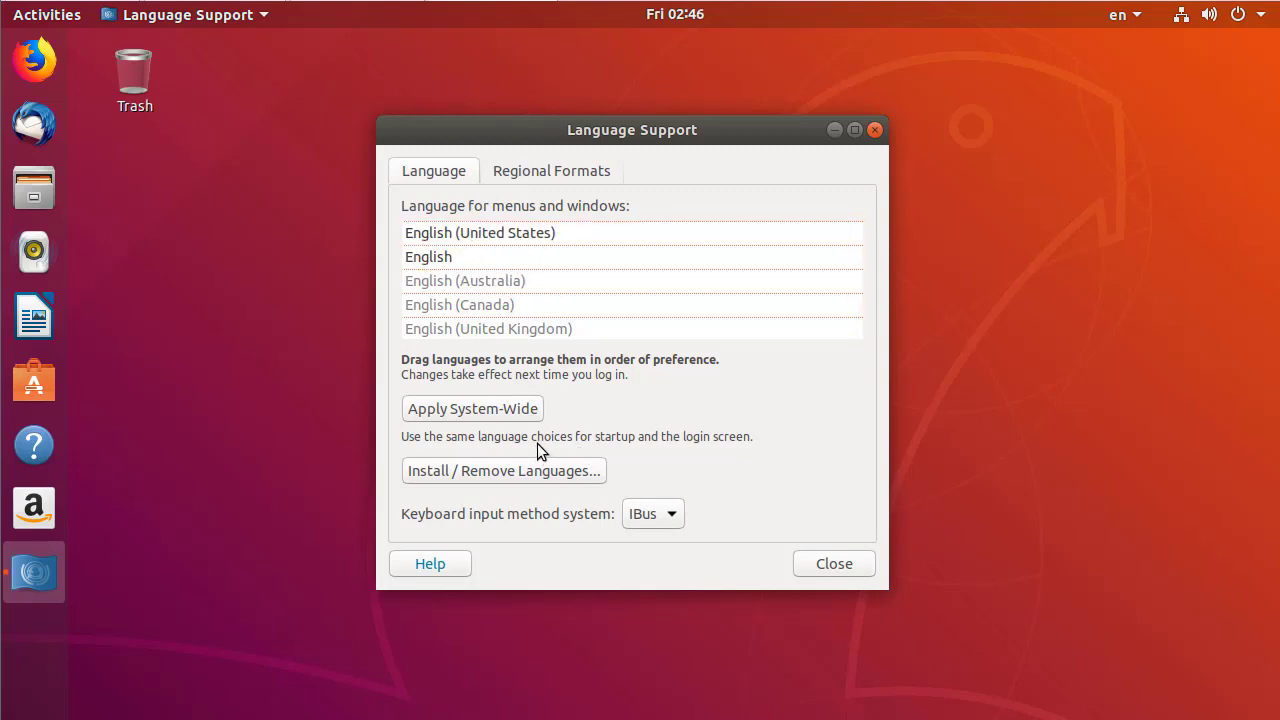
Step: Install the Russian language through Language Support's list of installable languages
{"action": "left_click", "coordinate": [479, 475]}
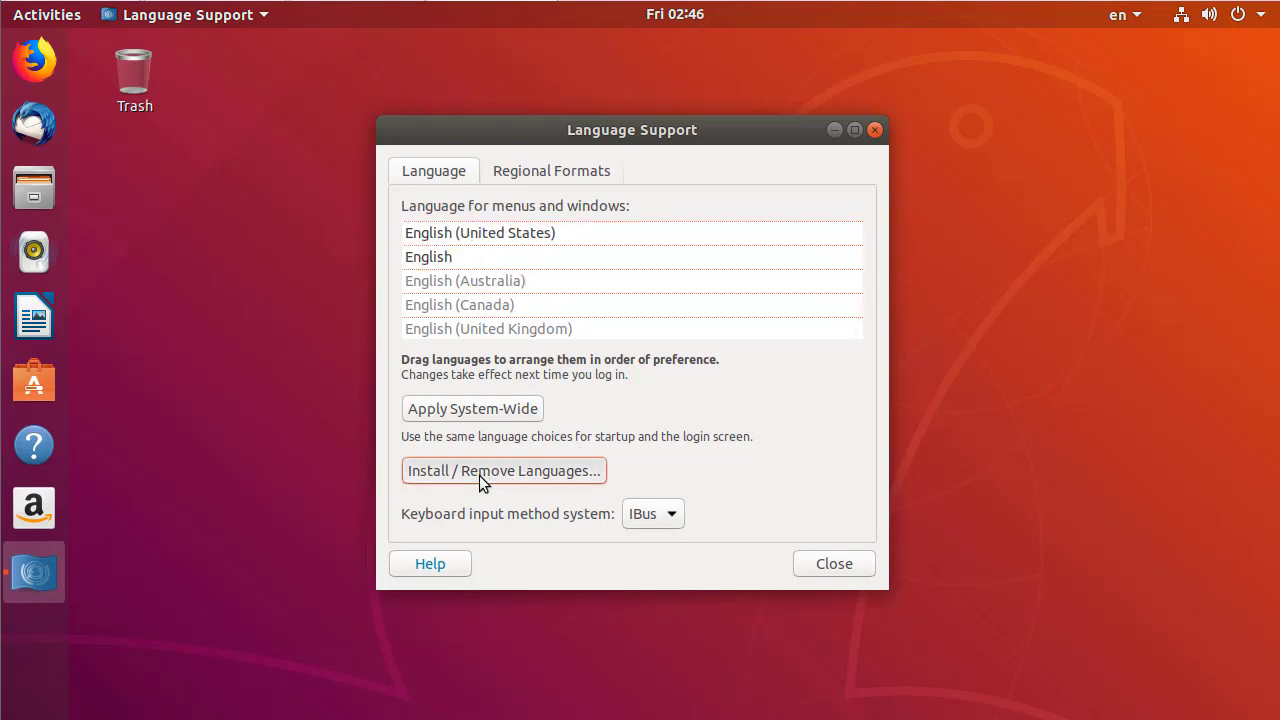
{"action": "scroll", "coordinate": [410, 334], "scroll_direction": "down", "scroll_amount": 5}
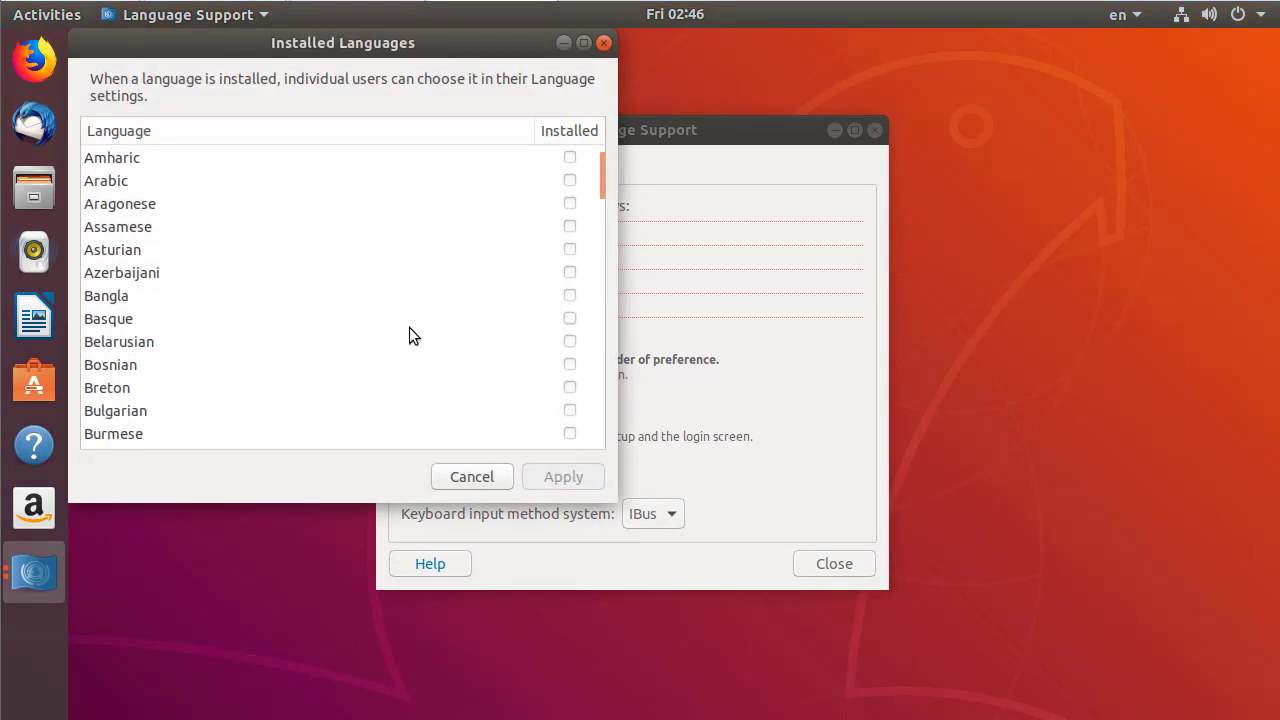
{"action": "scroll", "coordinate": [404, 336], "scroll_direction": "down", "scroll_amount": 15}
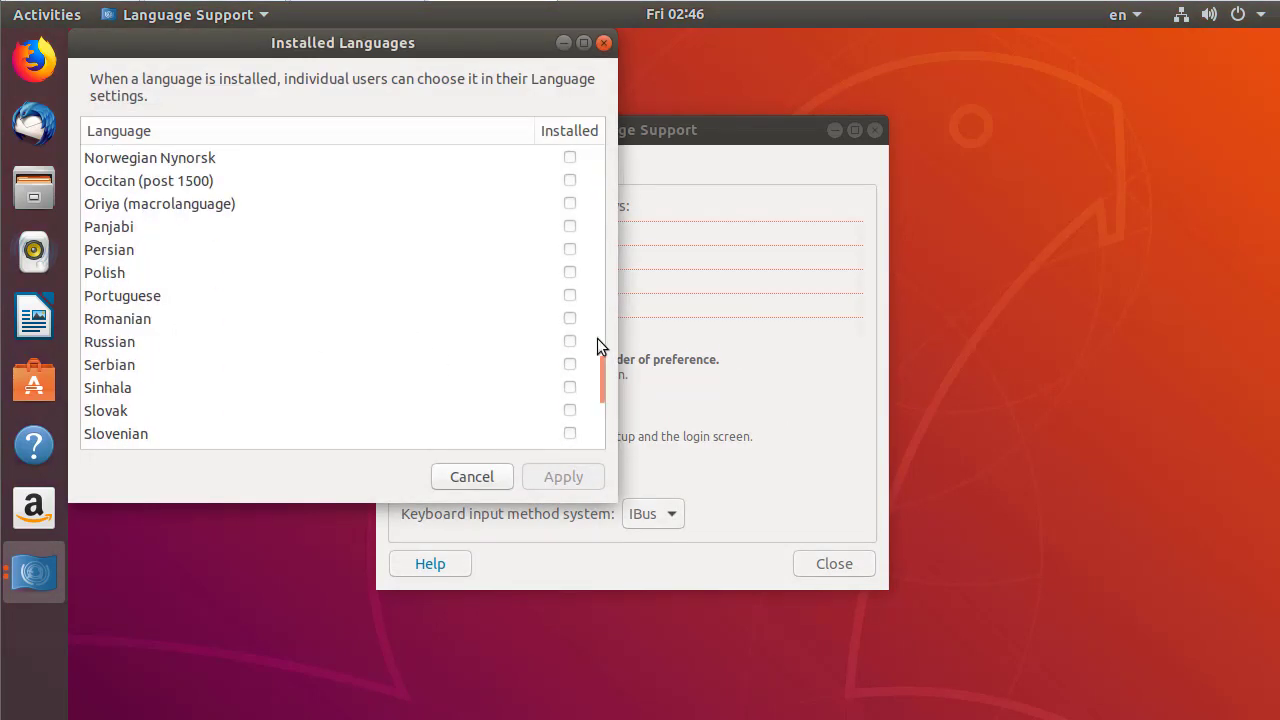
{"action": "left_click", "coordinate": [569, 341]}
{"action": "left_click", "coordinate": [562, 476]}
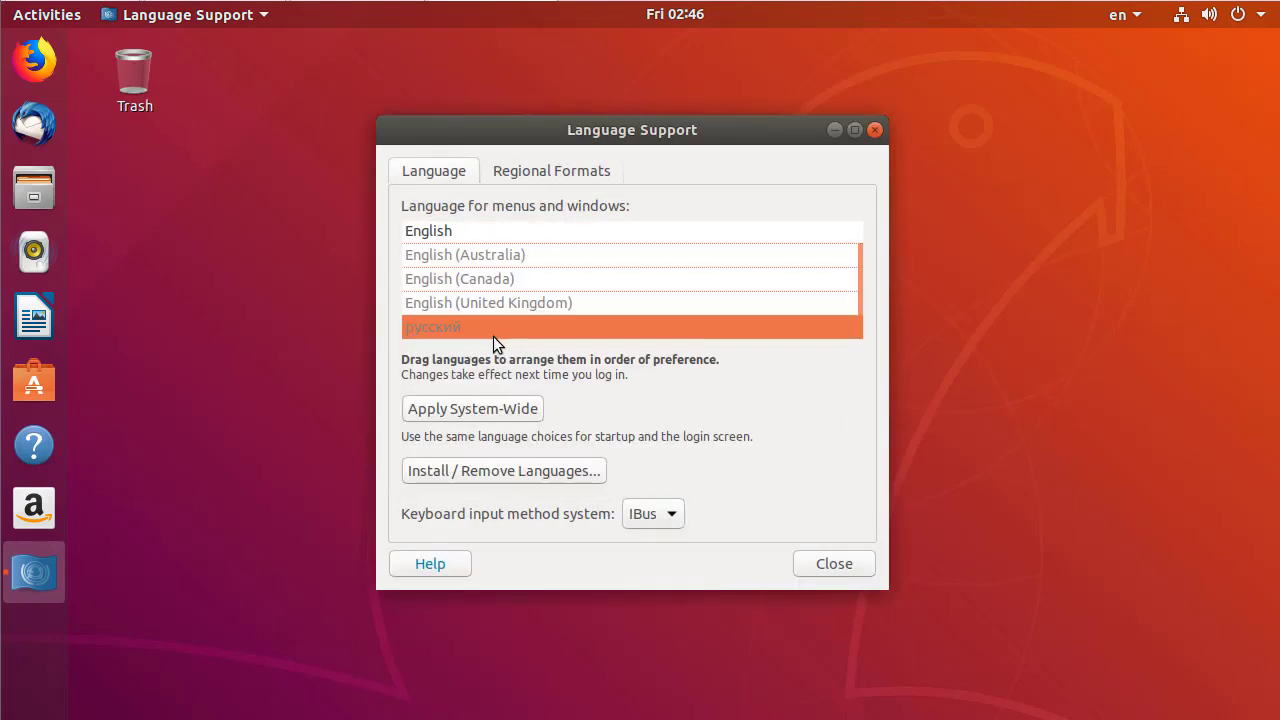
Step: Make русский the first language for menus and windows and apply it system-wide, authenticating with the account password
{"action": "left_click_drag", "start_coordinate": [493, 336], "coordinate": [500, 244]}
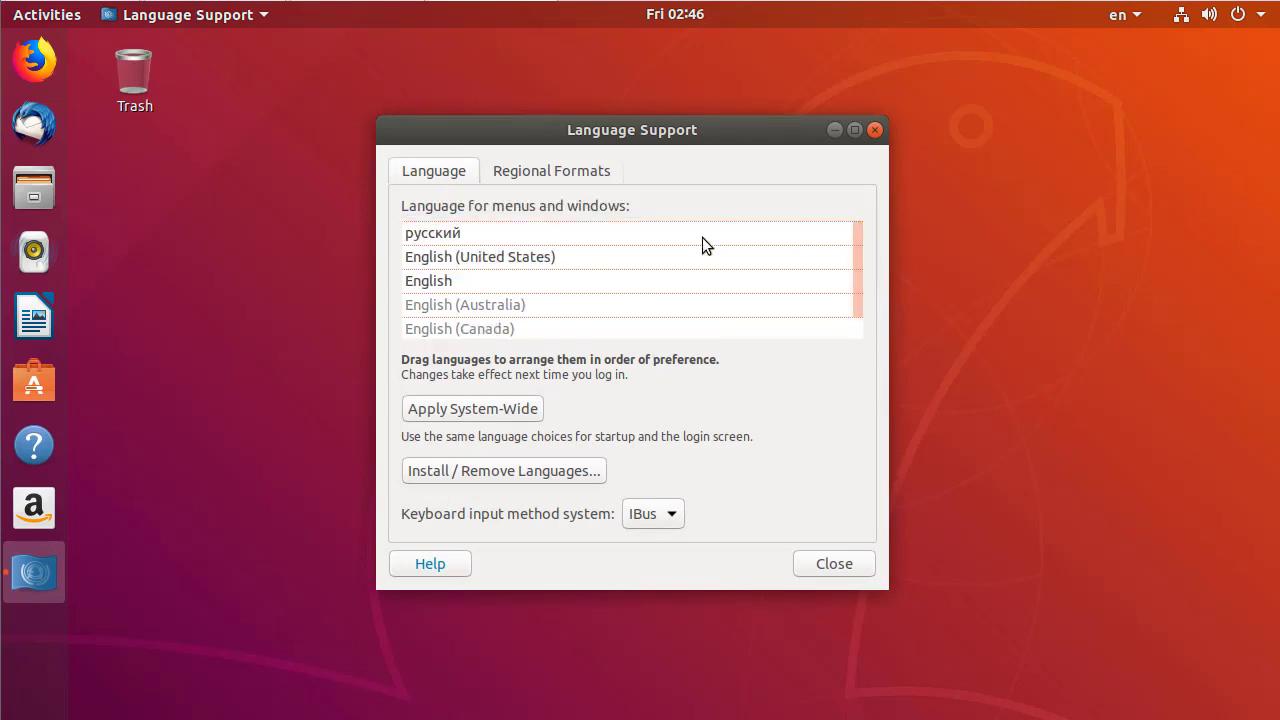
{"action": "left_click", "coordinate": [477, 240]}
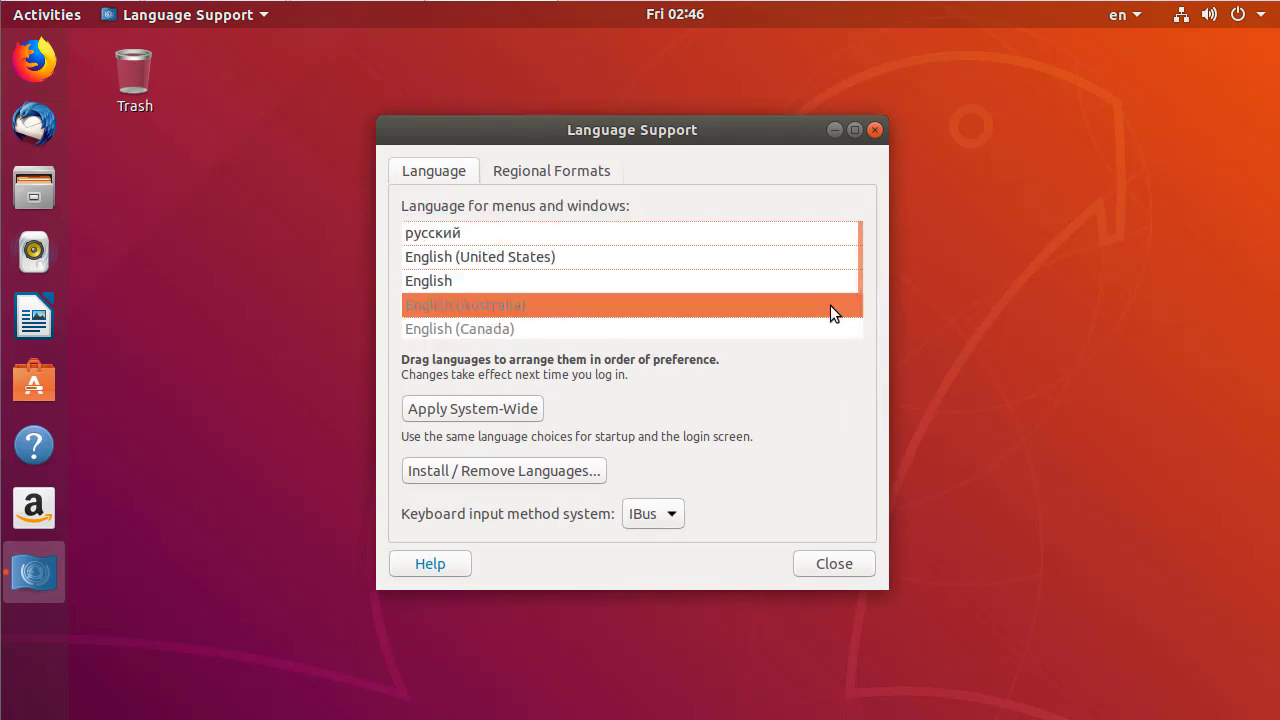
{"action": "left_click", "coordinate": [451, 412]}
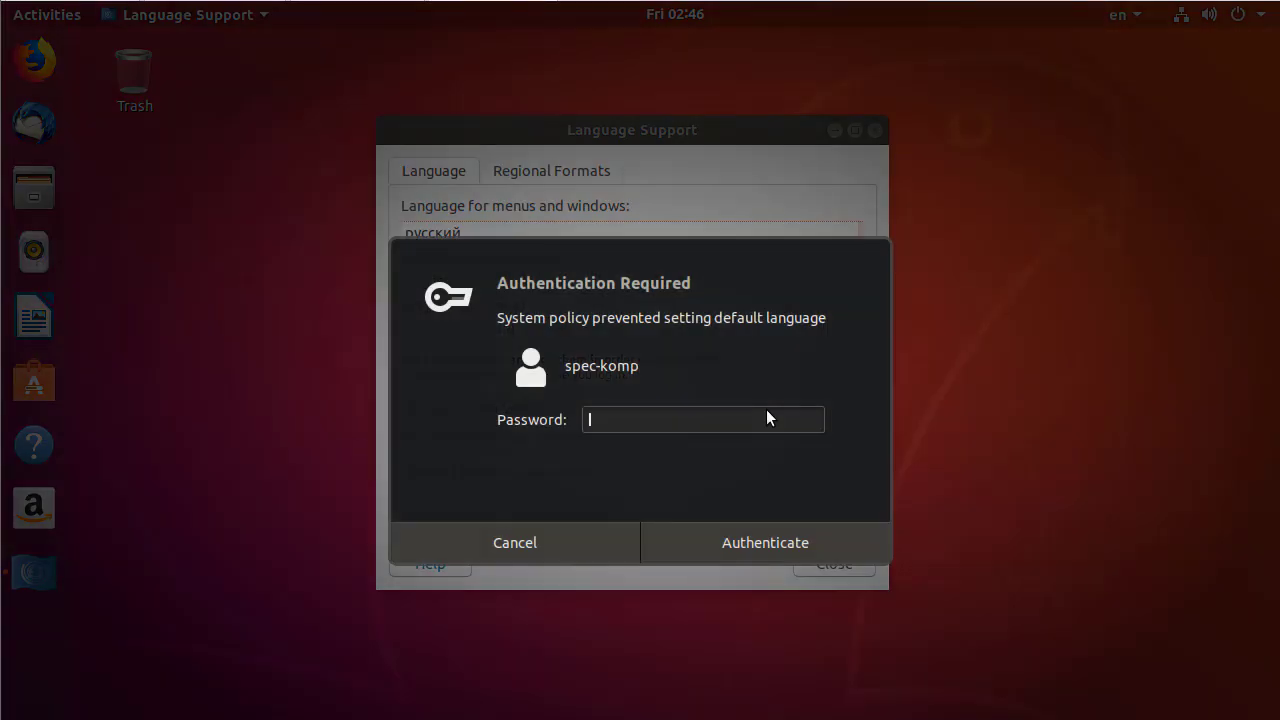
{"action": "type", "text": "****"}
{"action": "key", "text": "Return"}
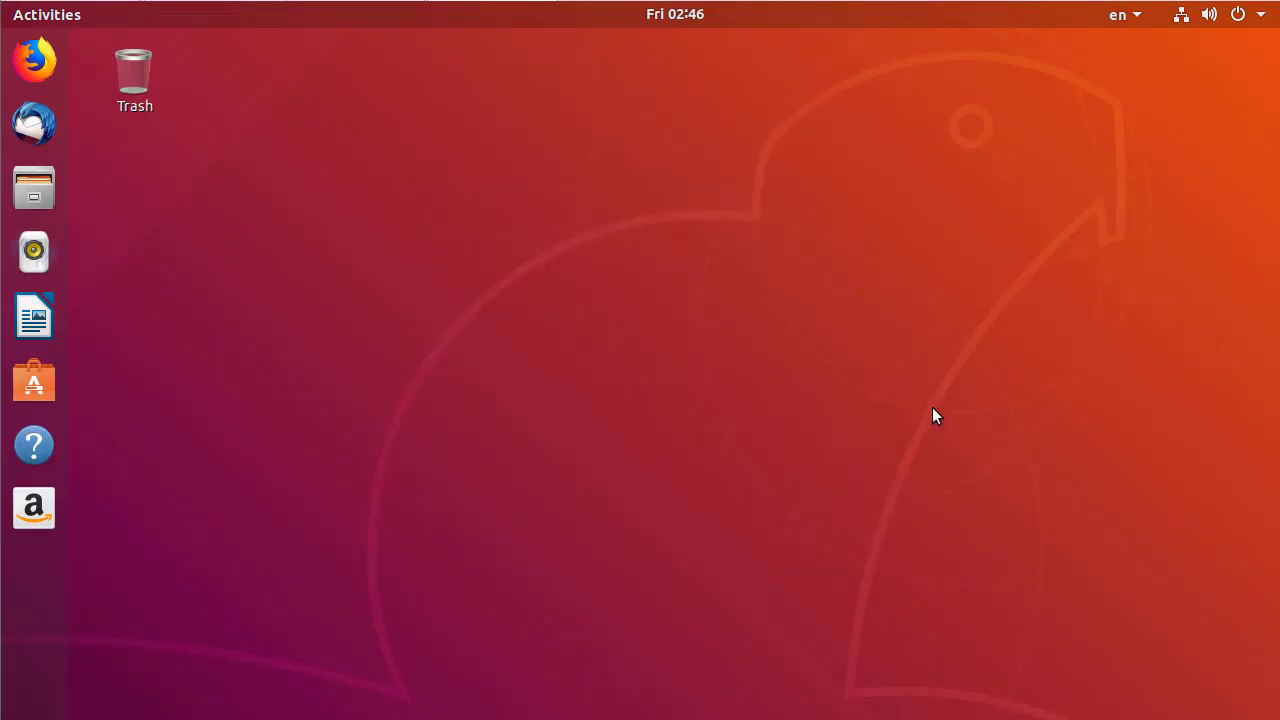
Step: Power off the computer to end the current session
{"action": "left_click", "coordinate": [1257, 20]}
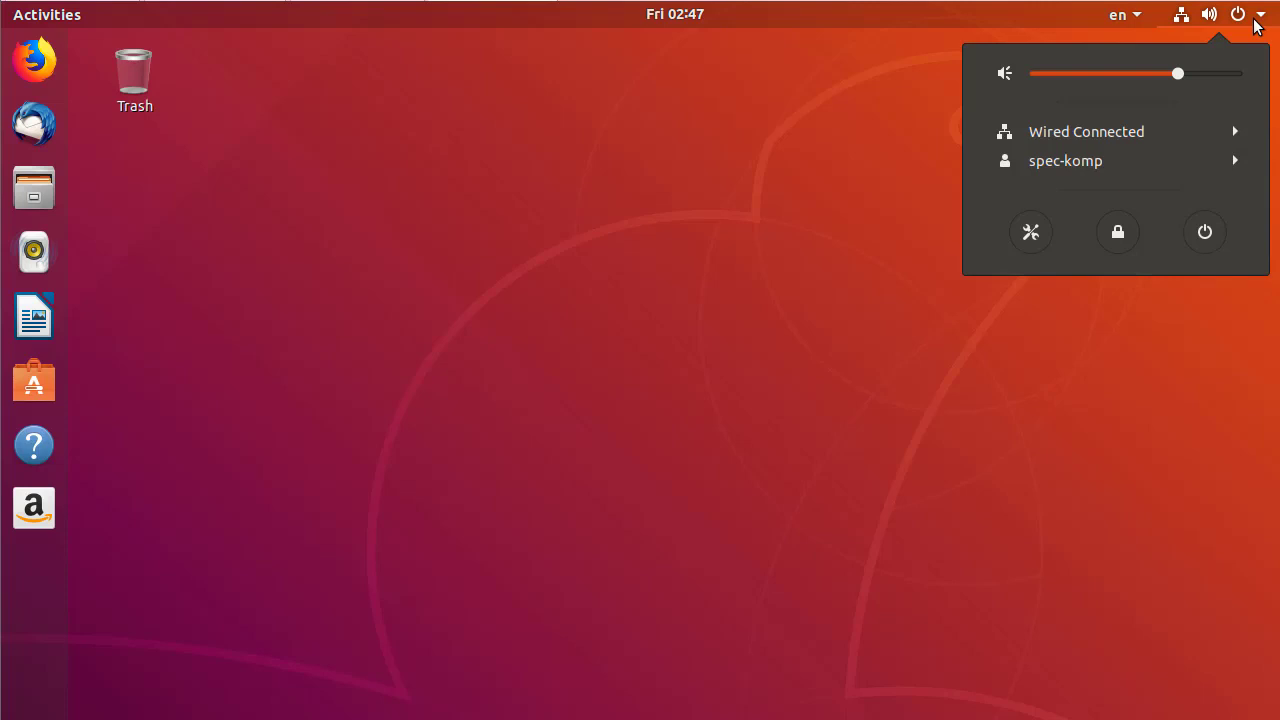
{"action": "left_click", "coordinate": [1203, 236]}
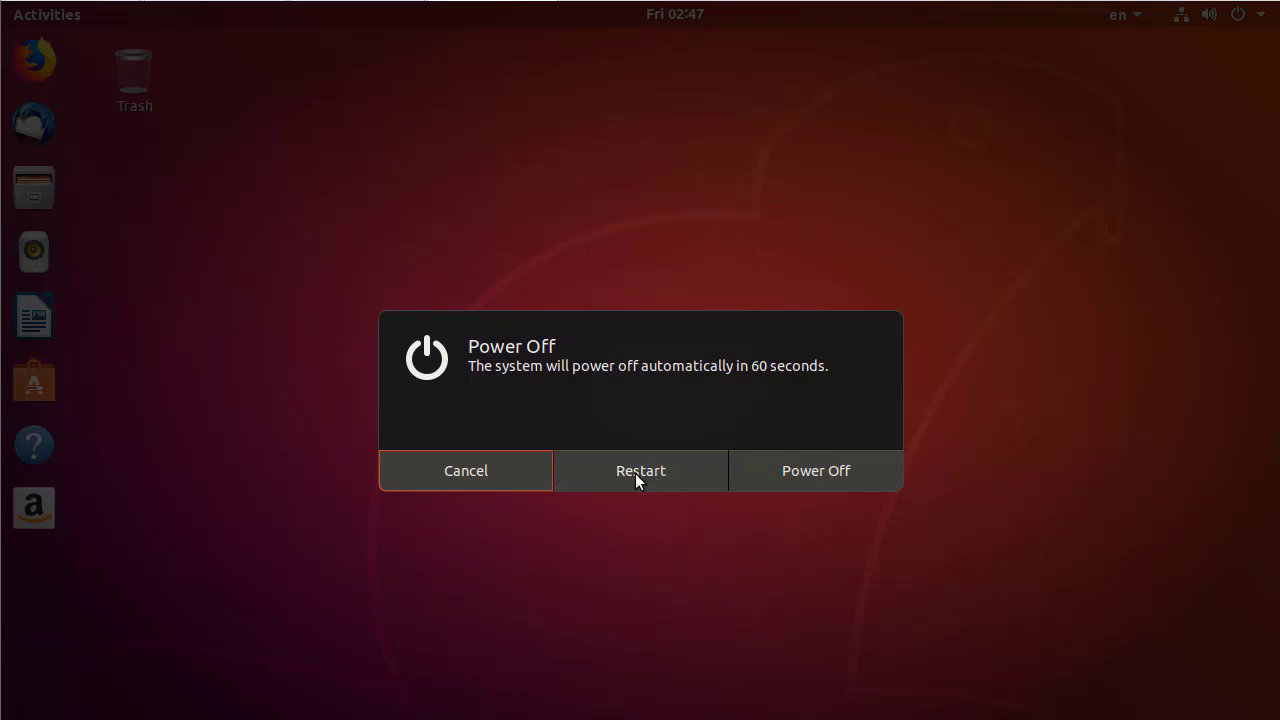
{"action": "left_click", "coordinate": [809, 478]}
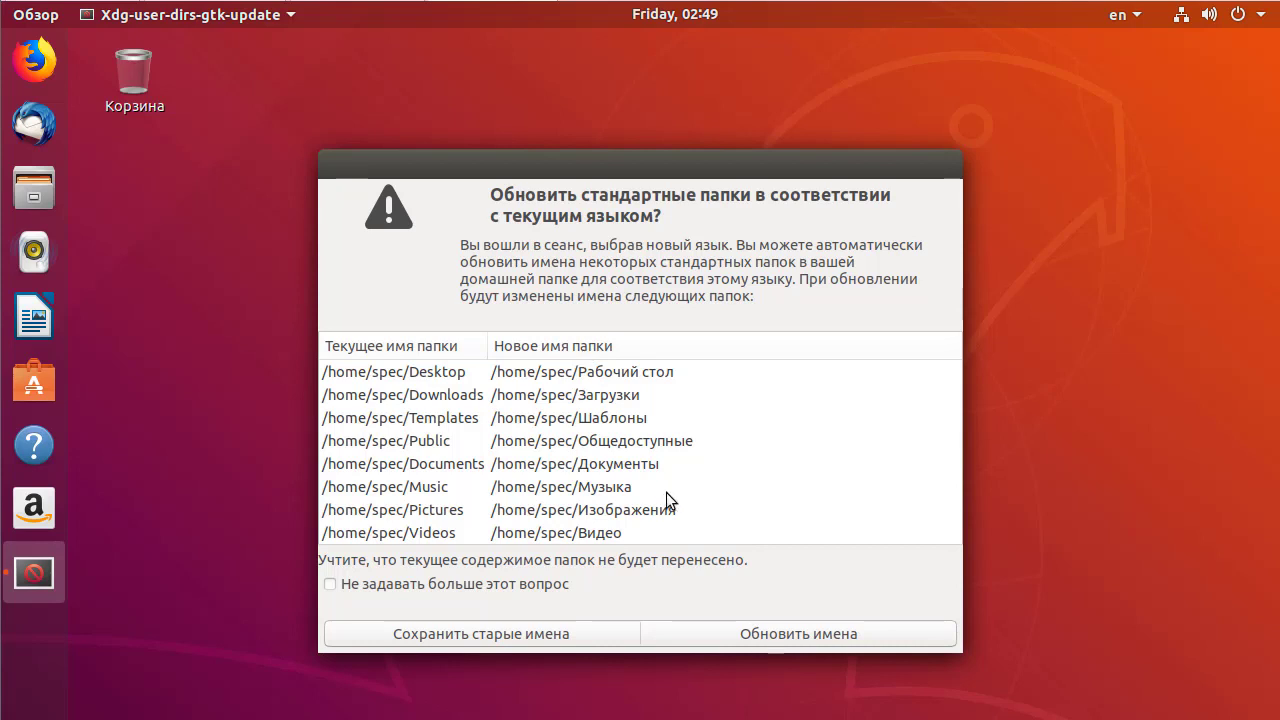
Step: Update the standard home folders to their Russian names and stop the question from being asked again
{"action": "left_click", "coordinate": [331, 585]}
{"action": "left_click", "coordinate": [812, 640]}
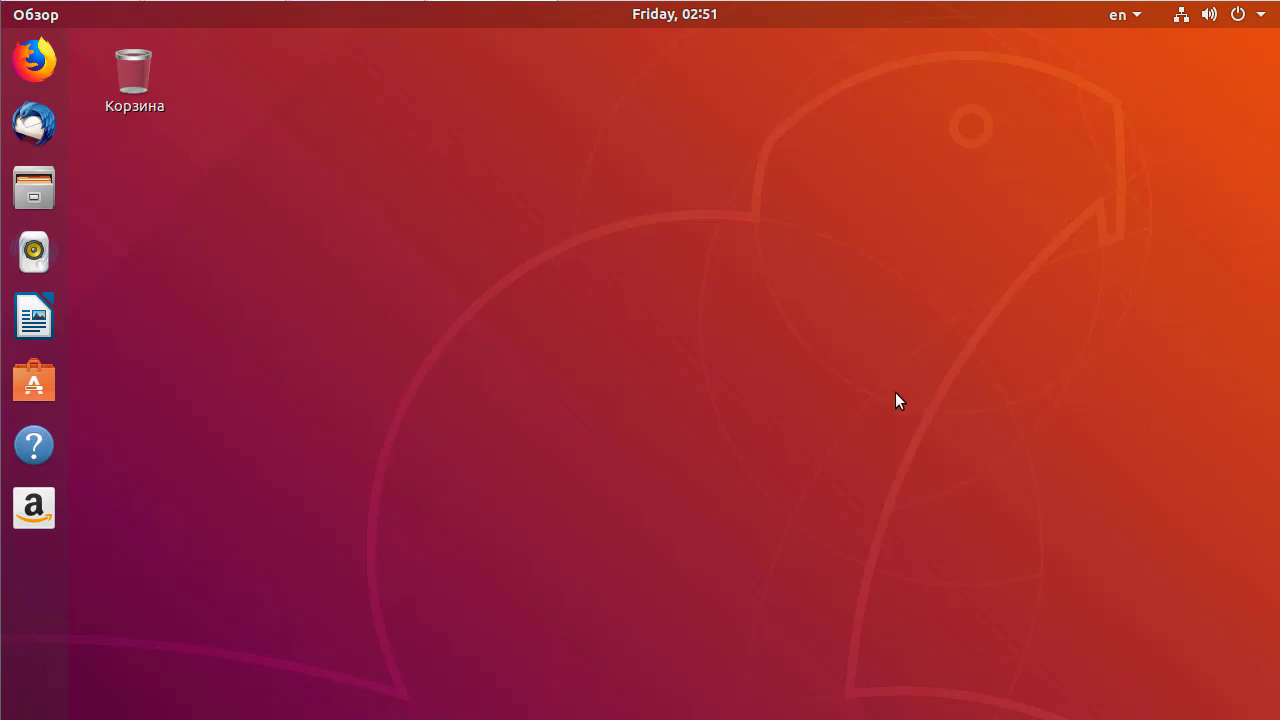
Step: Open a terminal from the desktop and minimize its window
{"action": "right_click", "coordinate": [605, 288]}
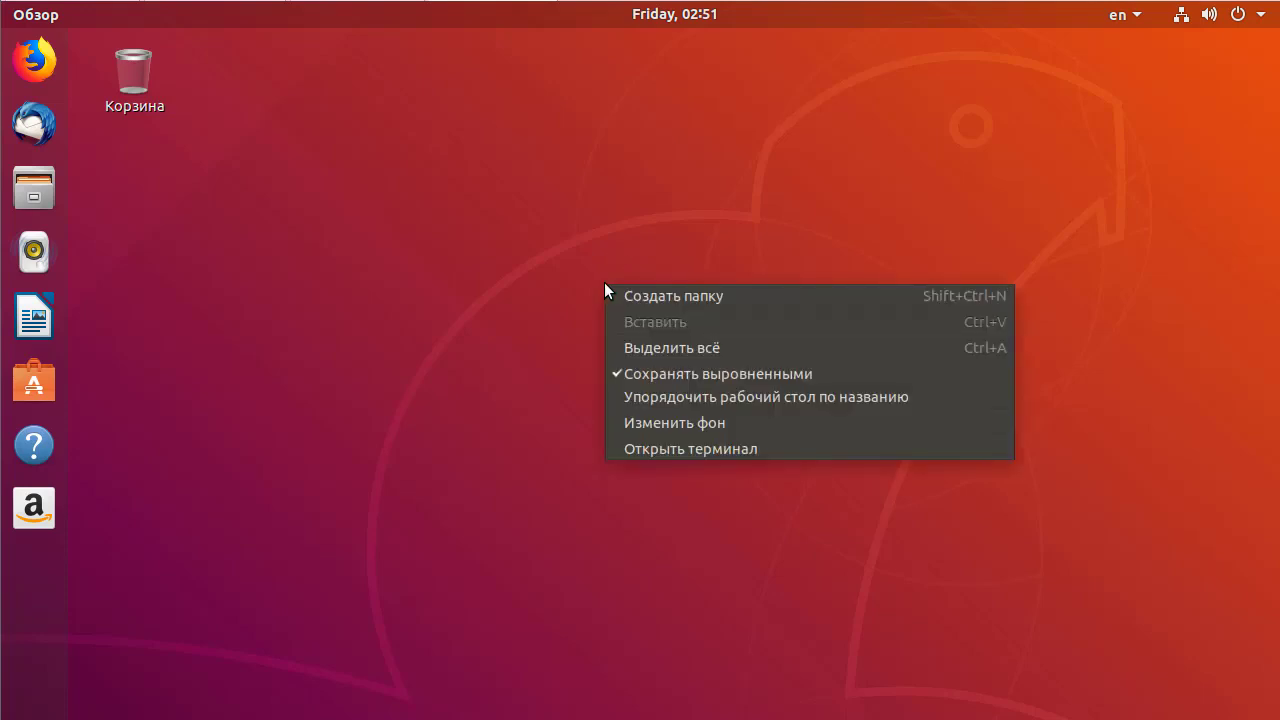
{"action": "left_click", "coordinate": [641, 453]}
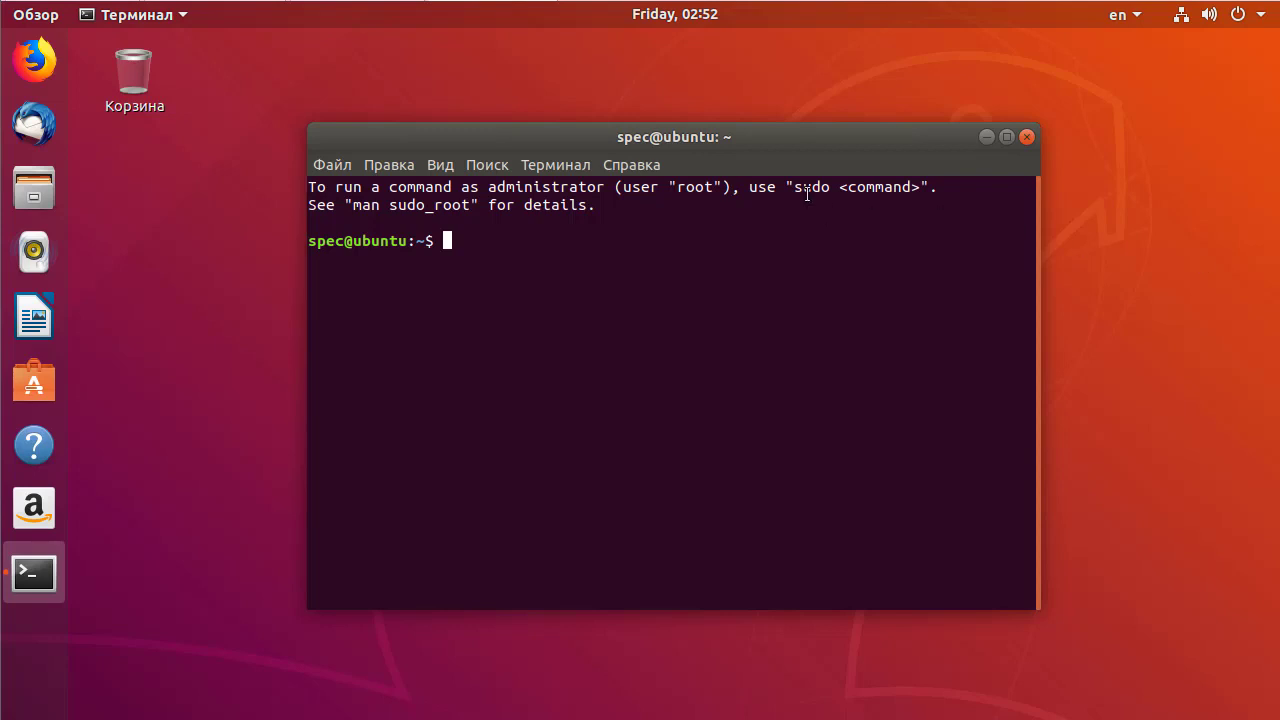
{"action": "left_click", "coordinate": [983, 137]}
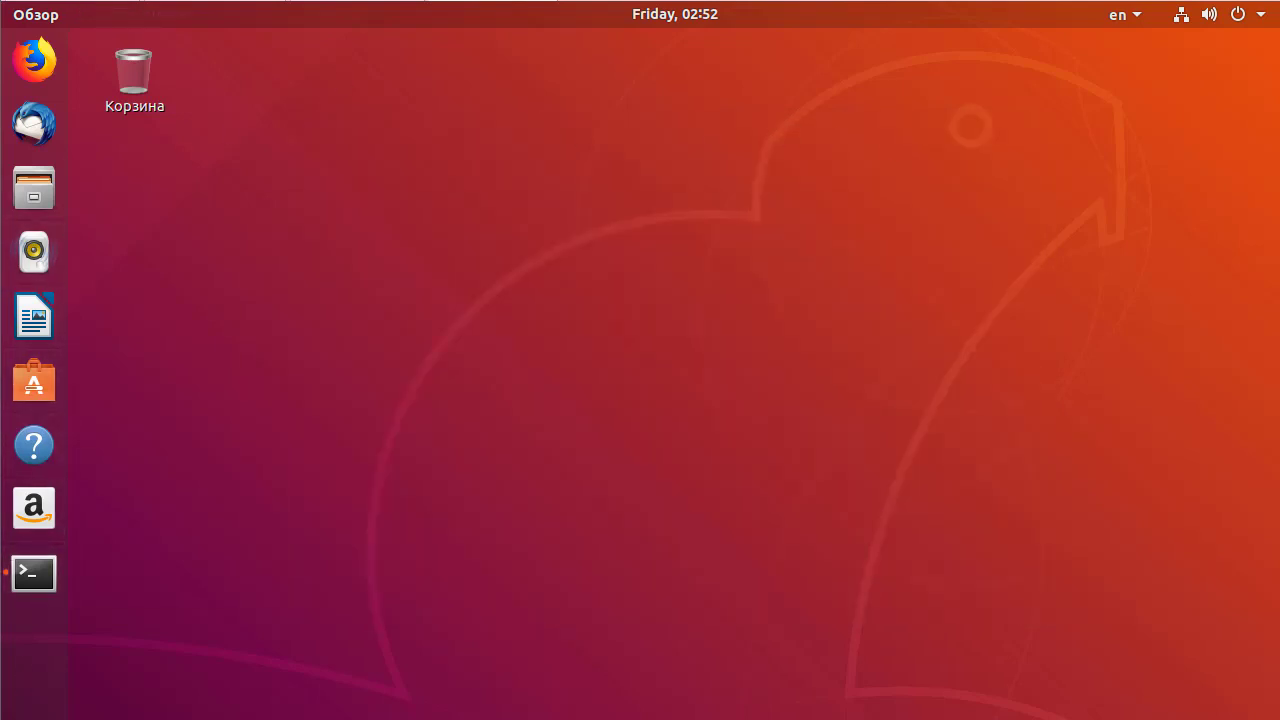
Step: Check for available software updates and open the updater's settings
{"action": "key", "text": "super+a"}
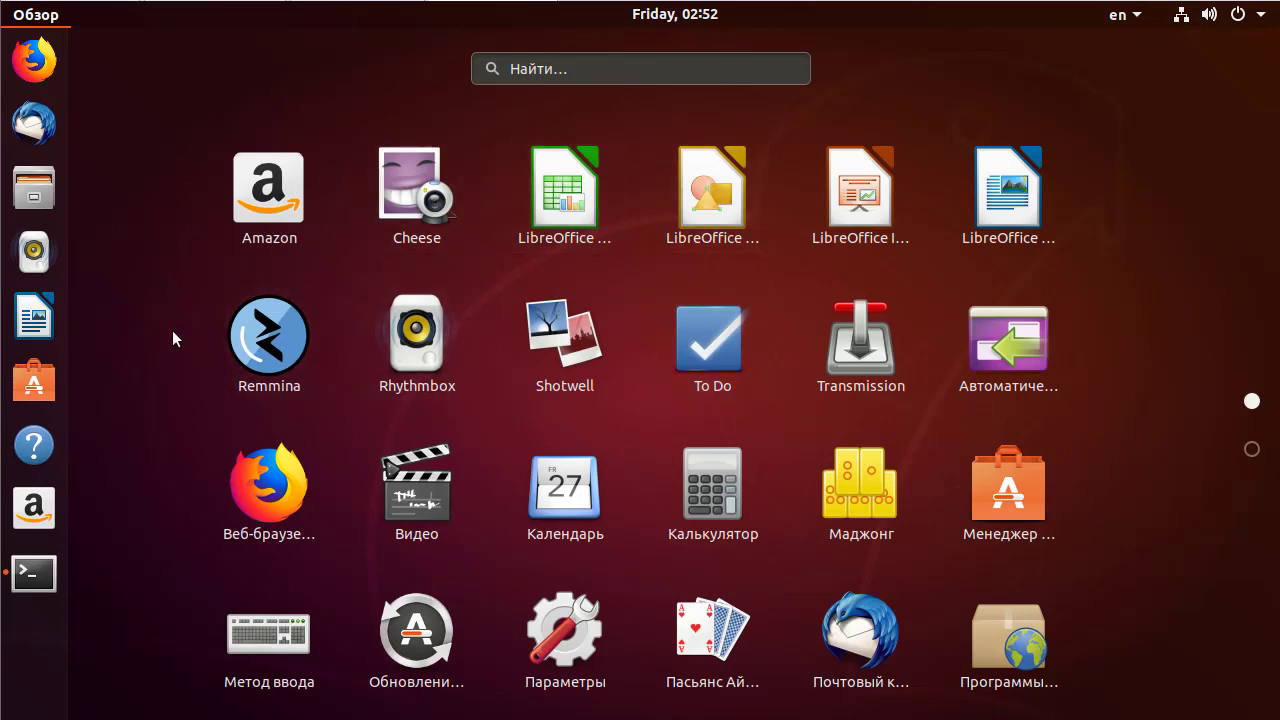
{"action": "left_click", "coordinate": [416, 635]}
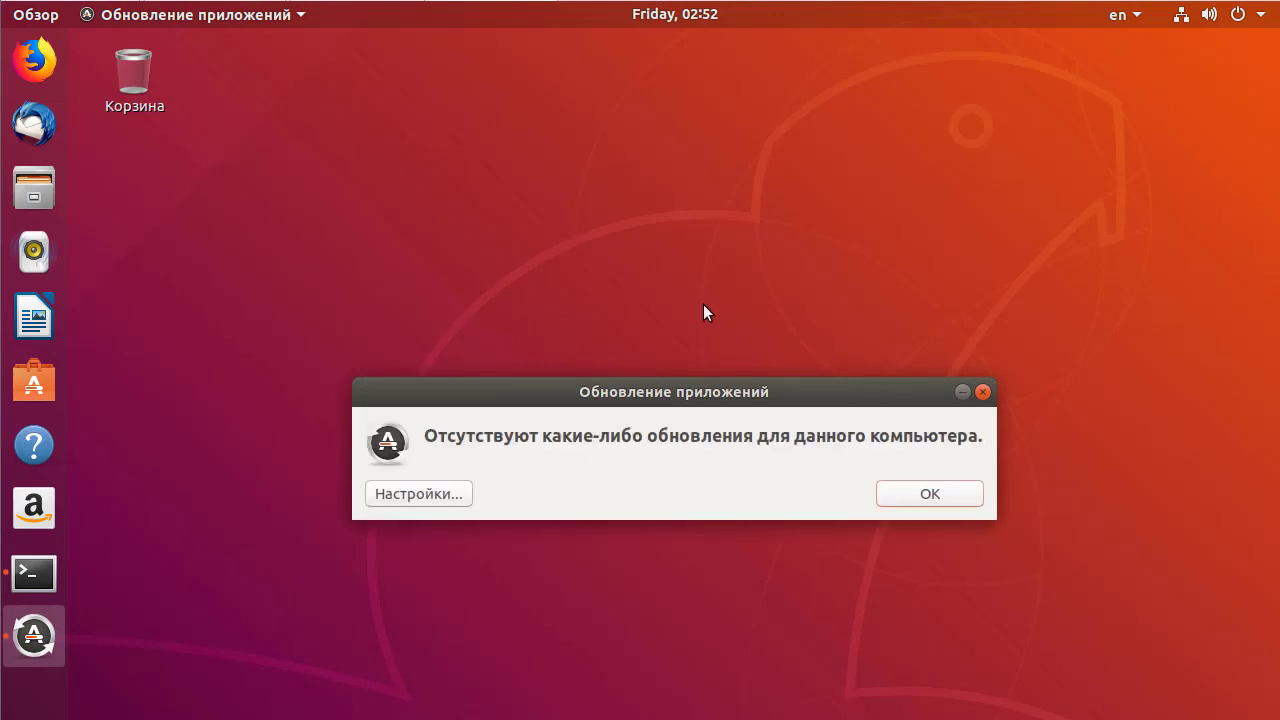
{"action": "left_click", "coordinate": [410, 494]}
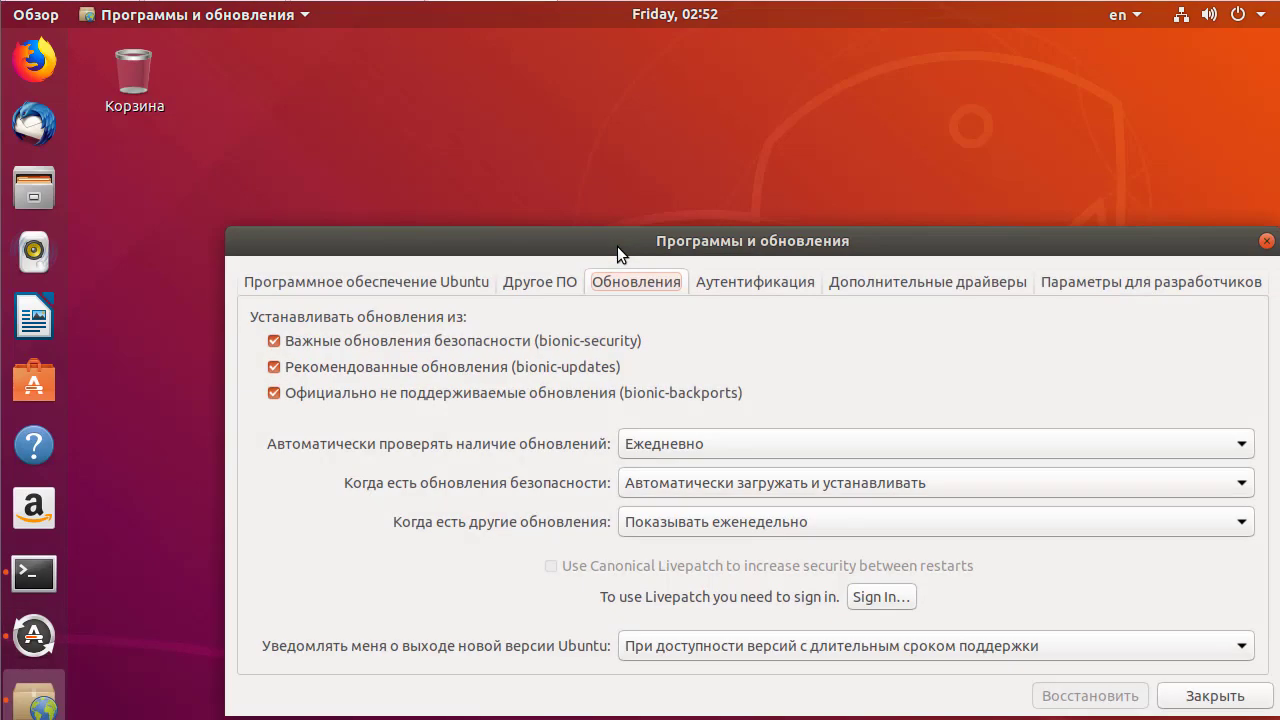
{"action": "left_click_drag", "start_coordinate": [555, 238], "coordinate": [524, 168]}
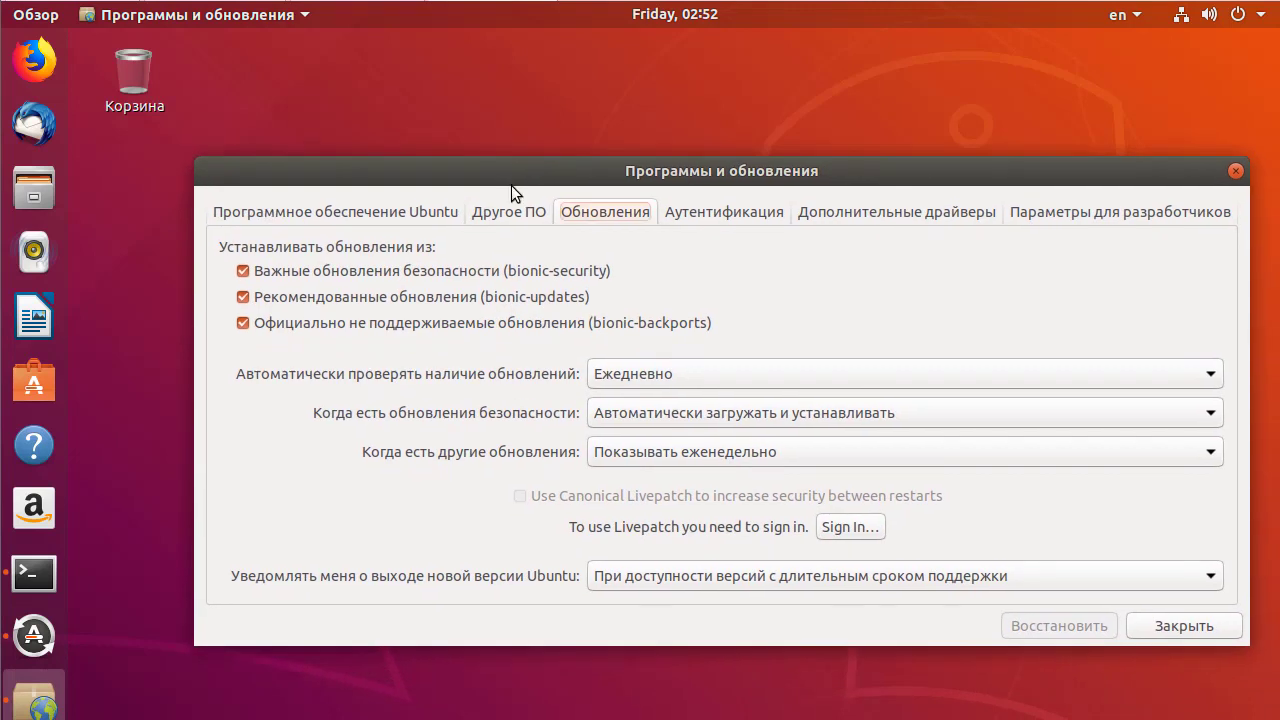
Step: Set the Ubuntu software download server to mirror.corbina.net in the Russian Federation, authenticating with the account password
{"action": "left_click", "coordinate": [287, 213]}
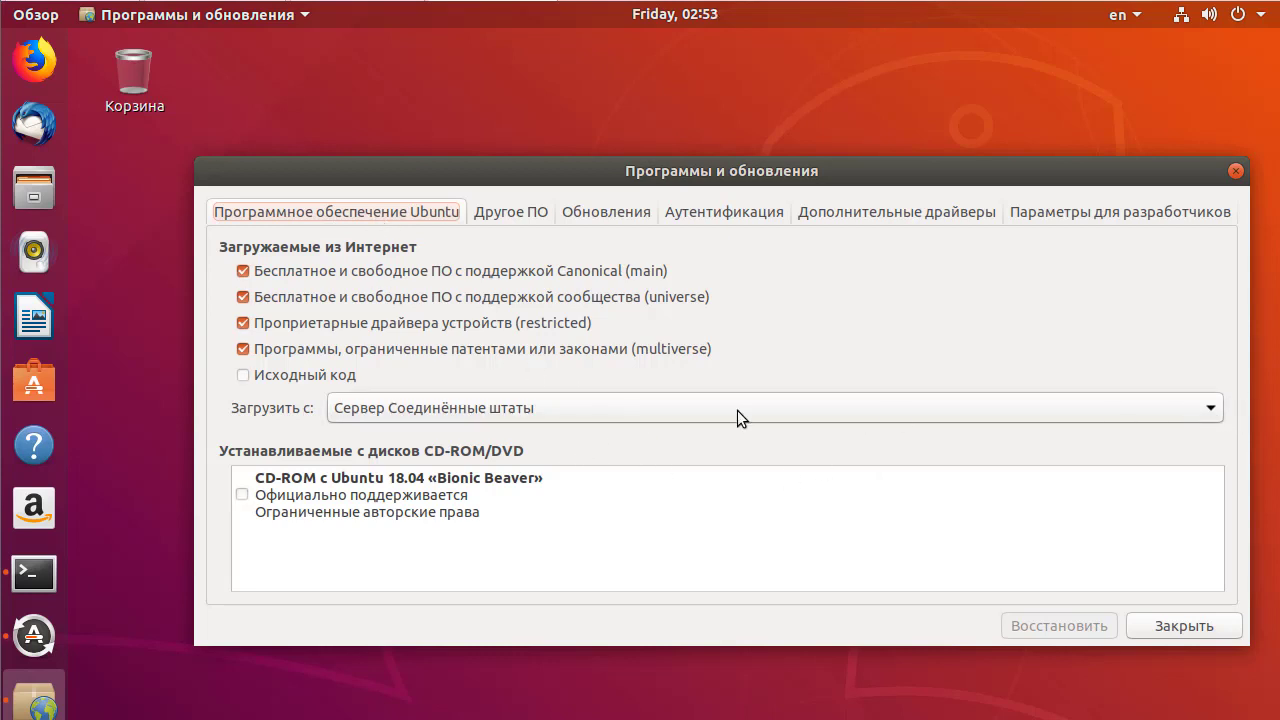
{"action": "left_click", "coordinate": [1211, 409]}
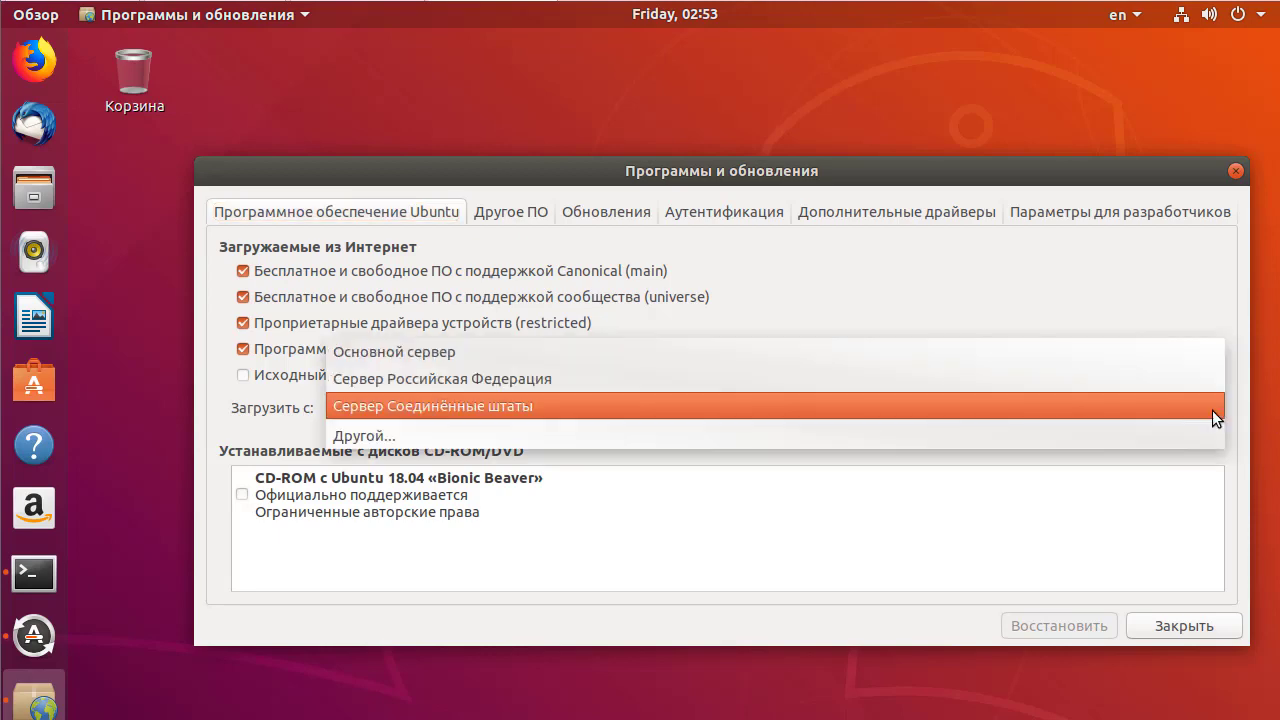
{"action": "left_click", "coordinate": [469, 435]}
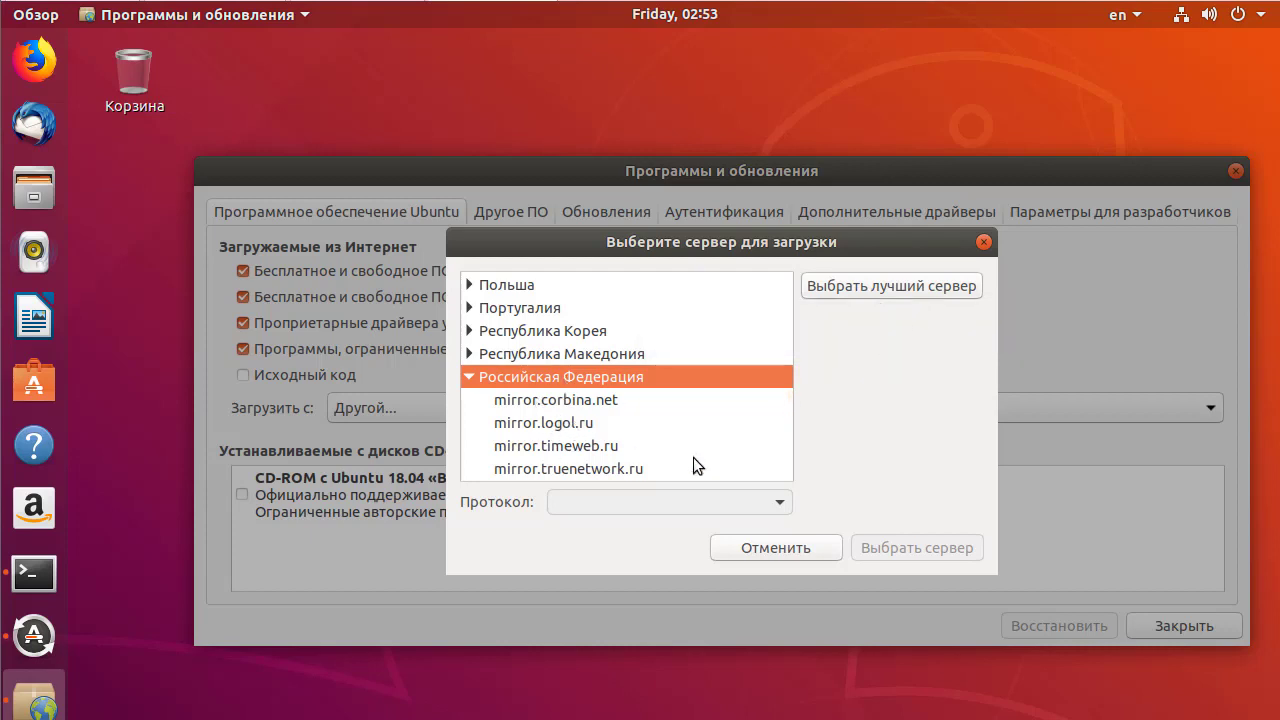
{"action": "left_click", "coordinate": [548, 401]}
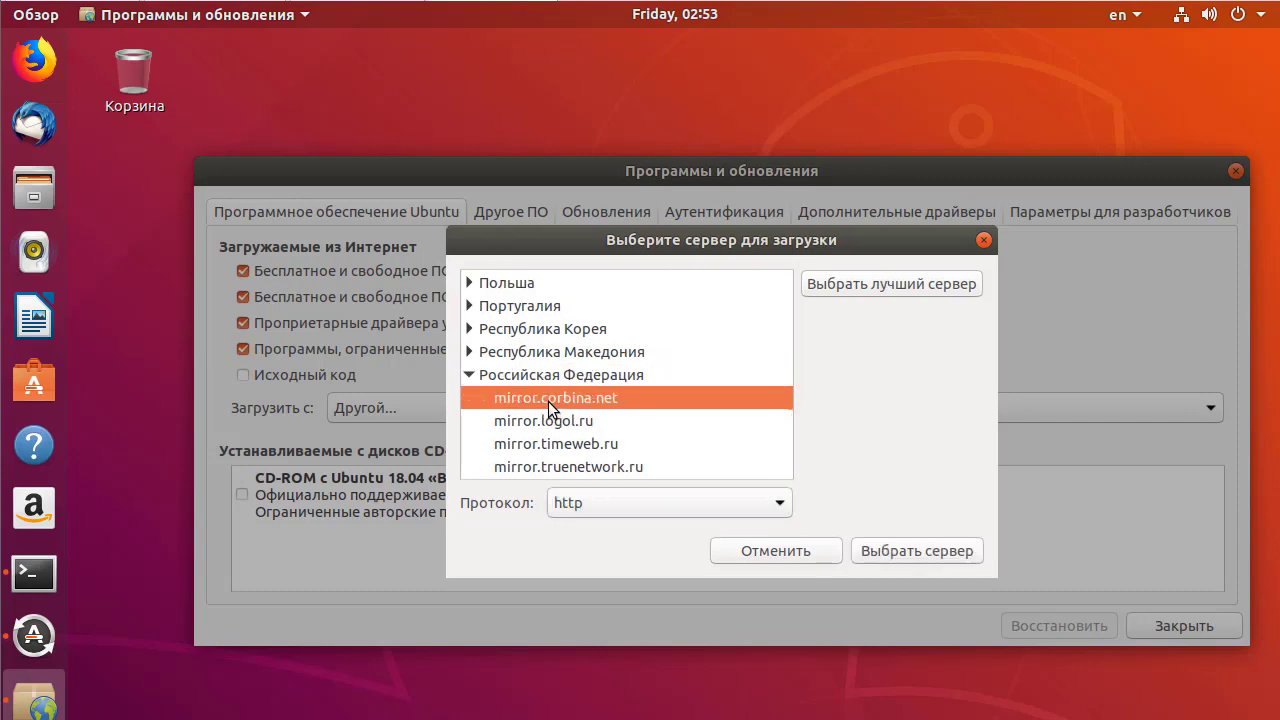
{"action": "left_click", "coordinate": [948, 557]}
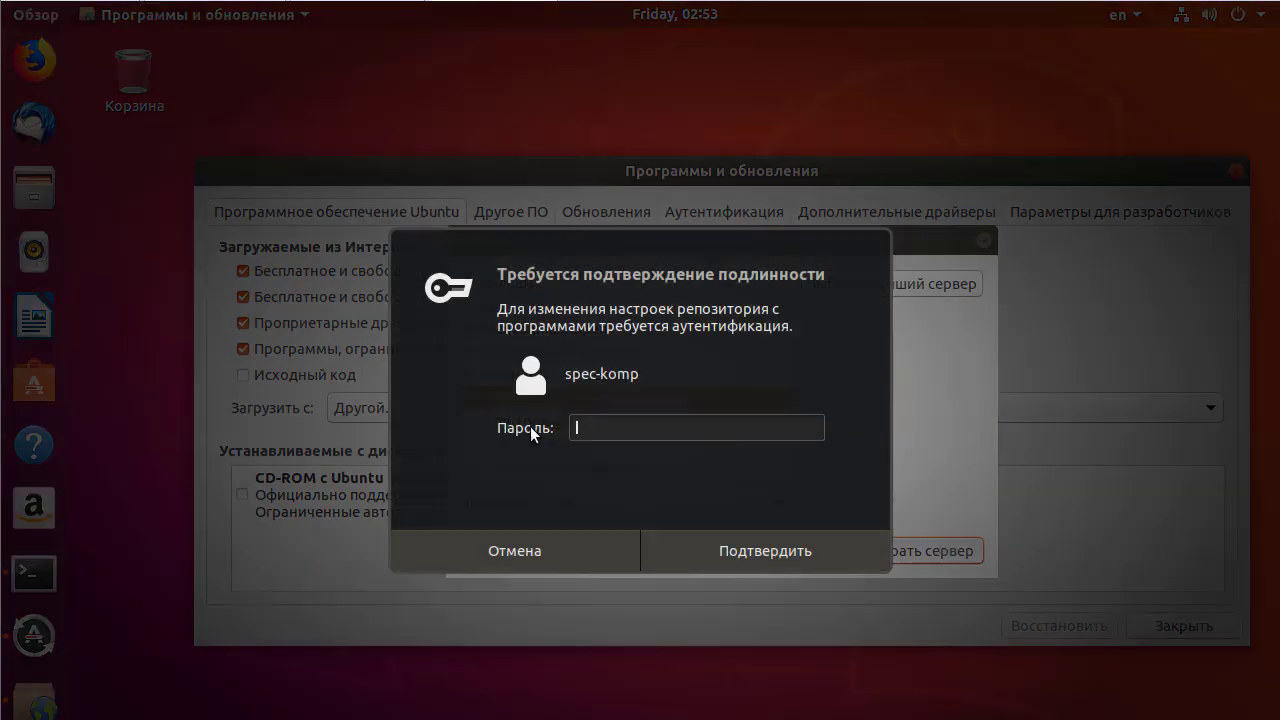
{"action": "type", "text": "****"}
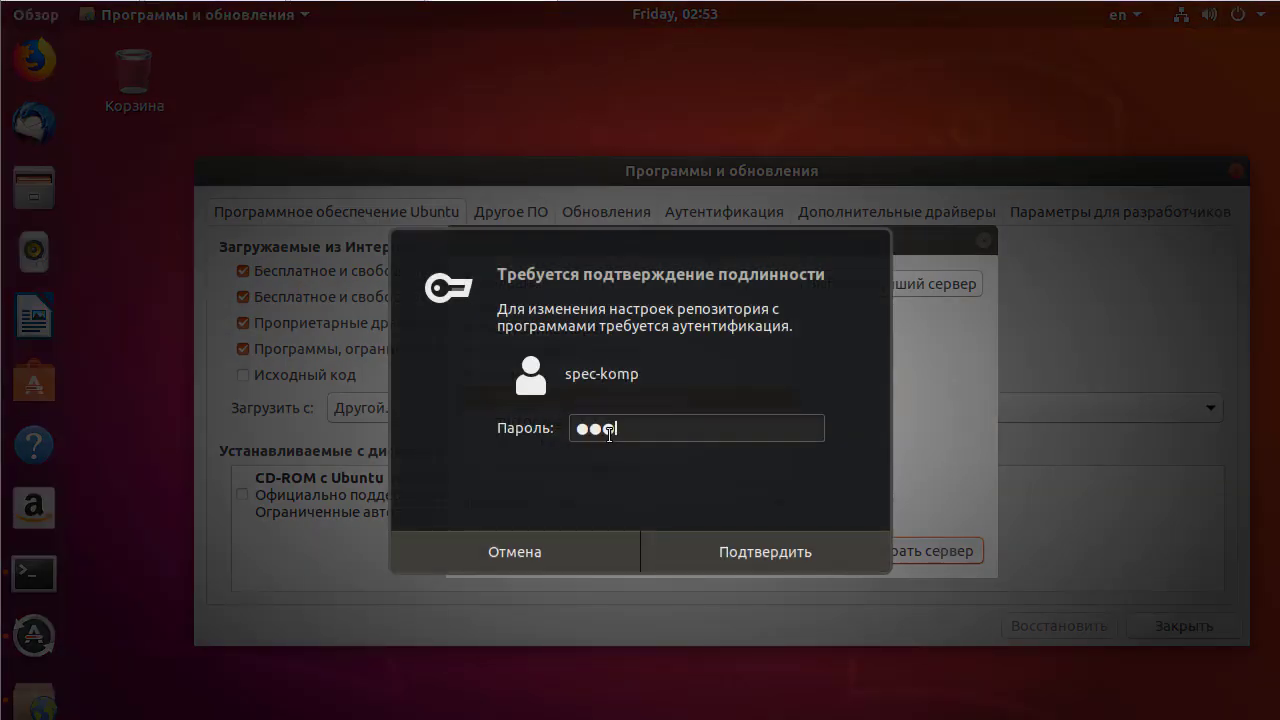
{"action": "left_click", "coordinate": [771, 549]}
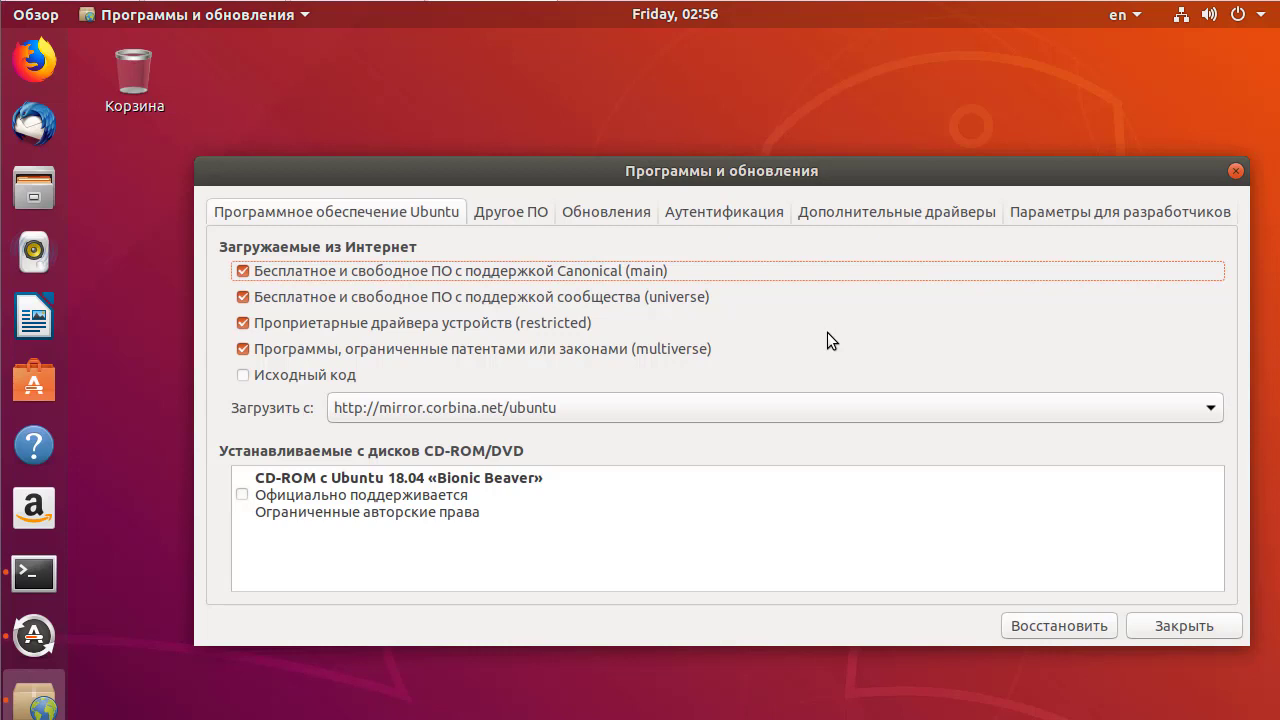
Step: Enable the Canonical Partners software source and set the automatic update check to every two weeks
{"action": "left_click", "coordinate": [512, 213]}
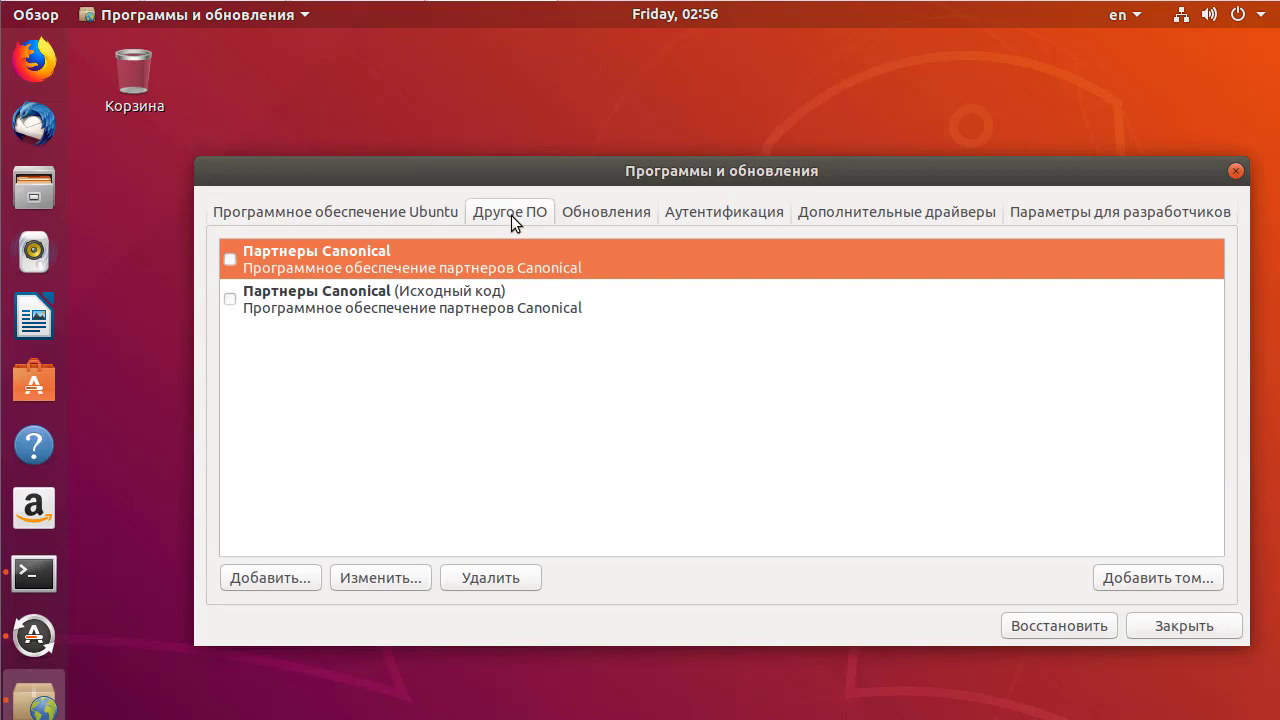
{"action": "left_click", "coordinate": [229, 259]}
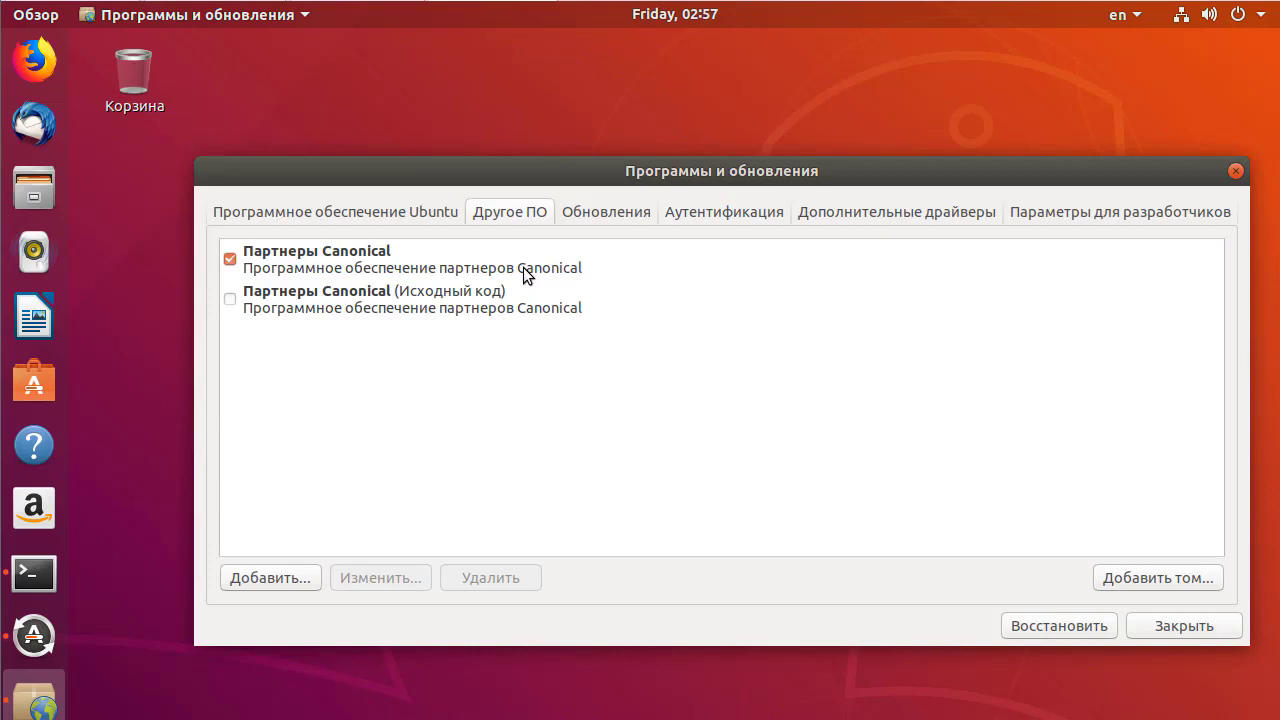
{"action": "left_click", "coordinate": [605, 211]}
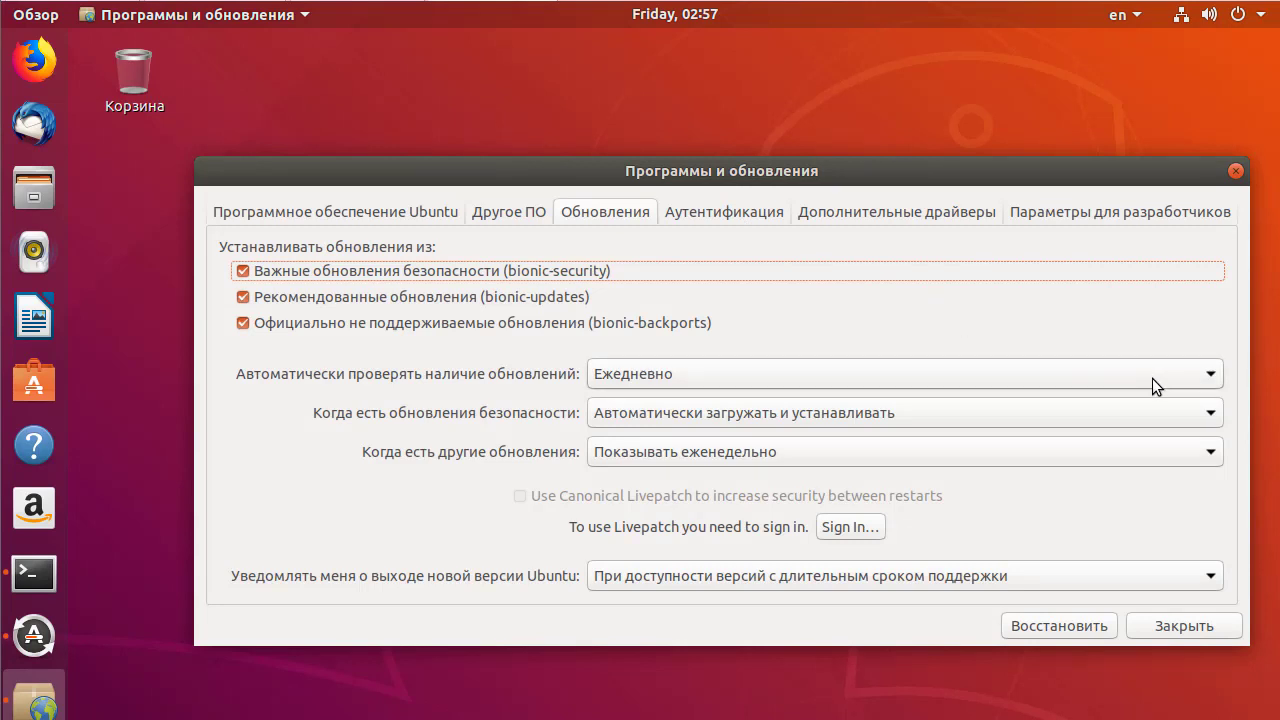
{"action": "left_click", "coordinate": [1213, 376]}
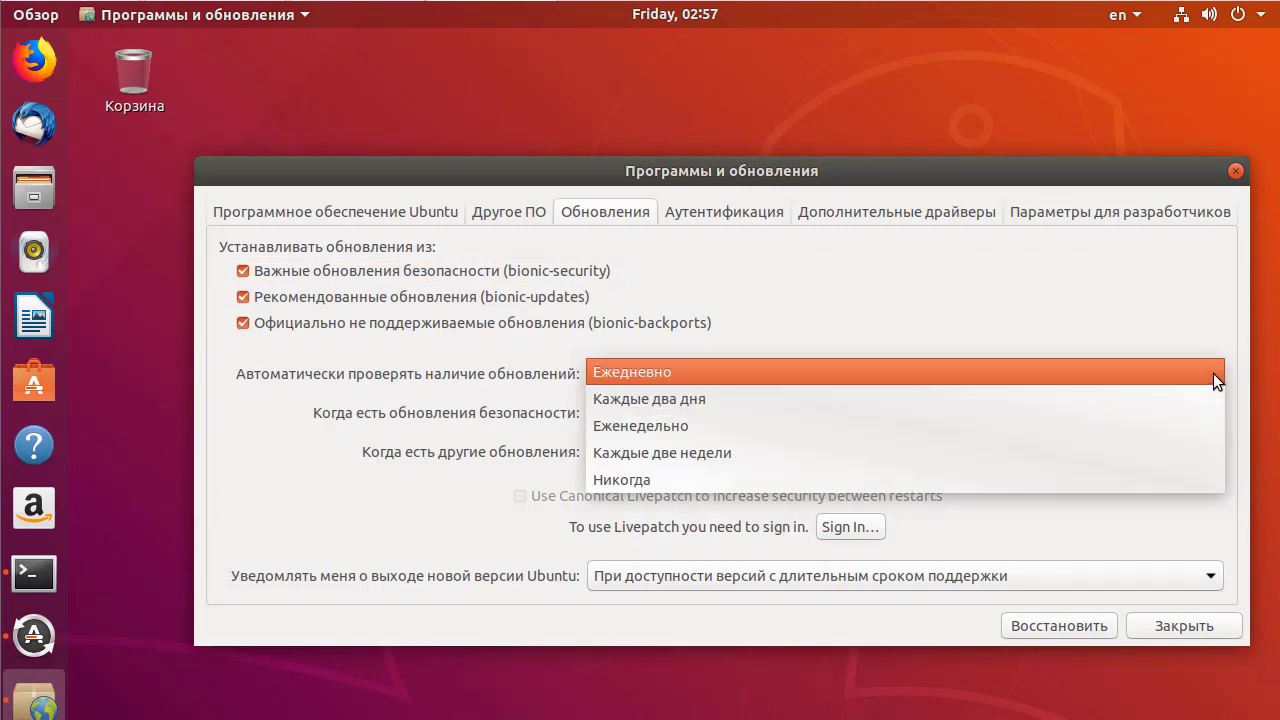
{"action": "left_click", "coordinate": [779, 452]}
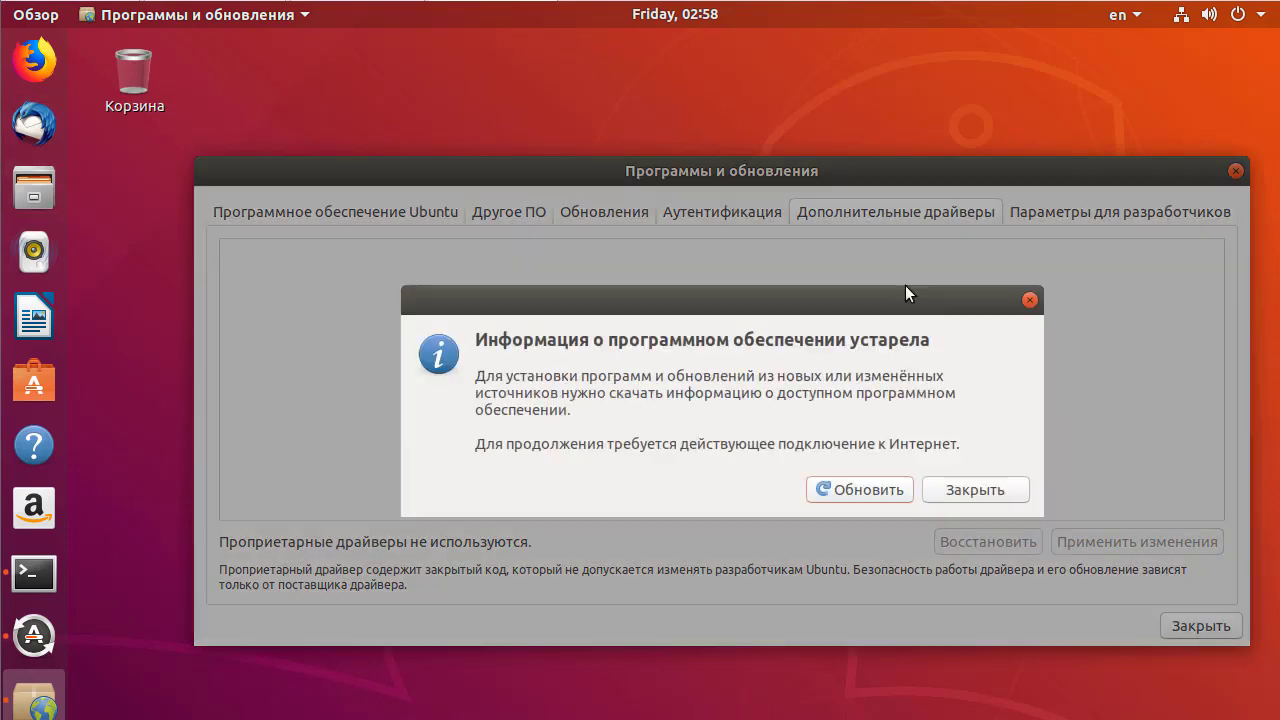
Step: Reload the outdated software source information with its details shown, and close the updater
{"action": "left_click", "coordinate": [872, 486]}
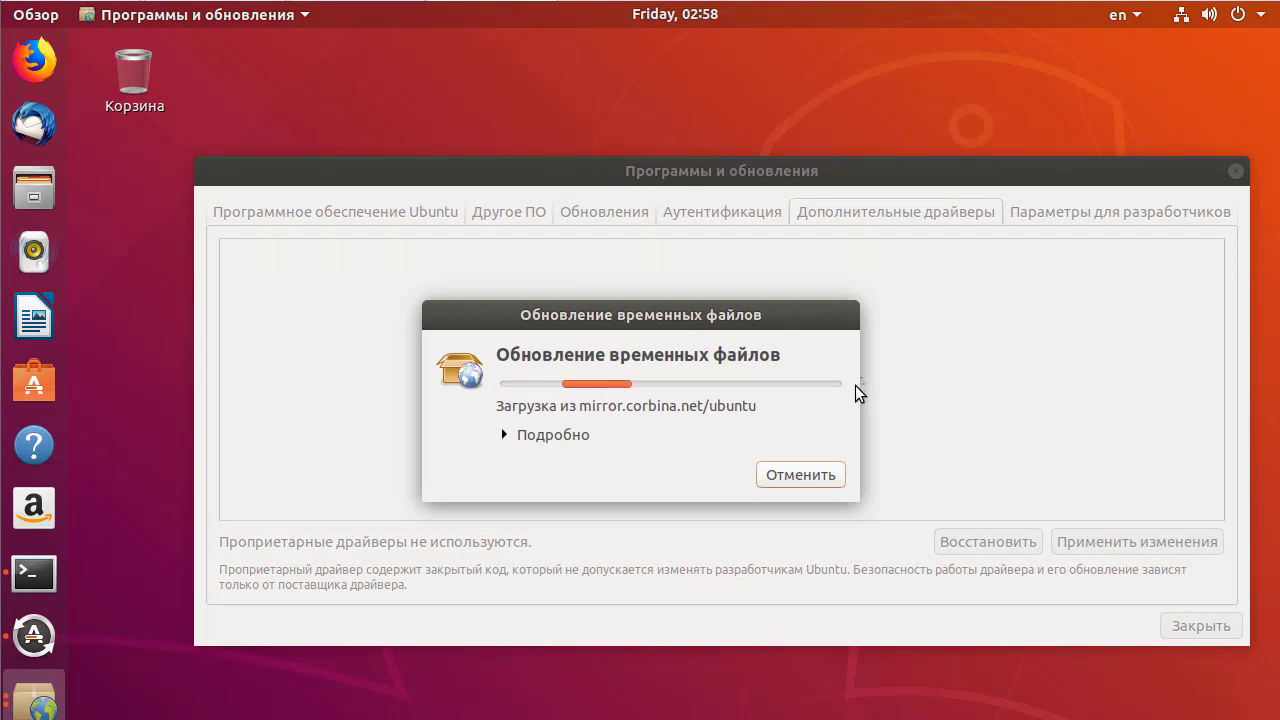
{"action": "left_click", "coordinate": [505, 435]}
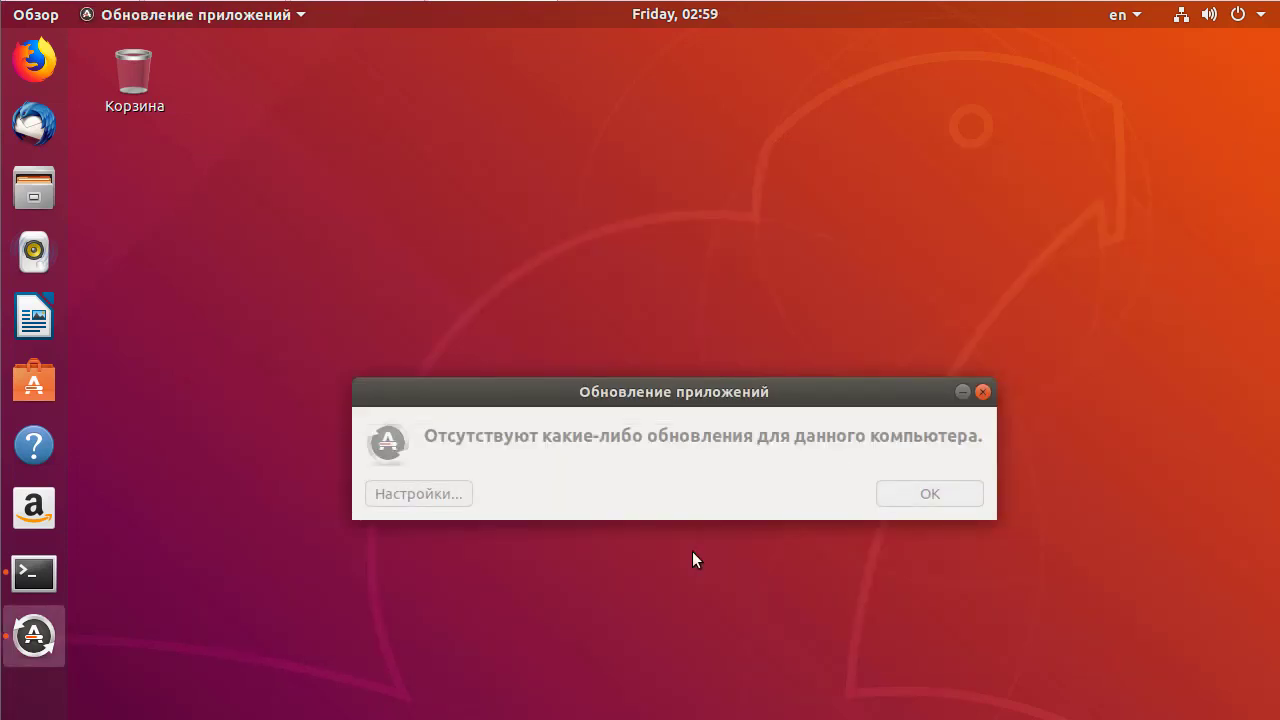
{"action": "left_click", "coordinate": [990, 405]}
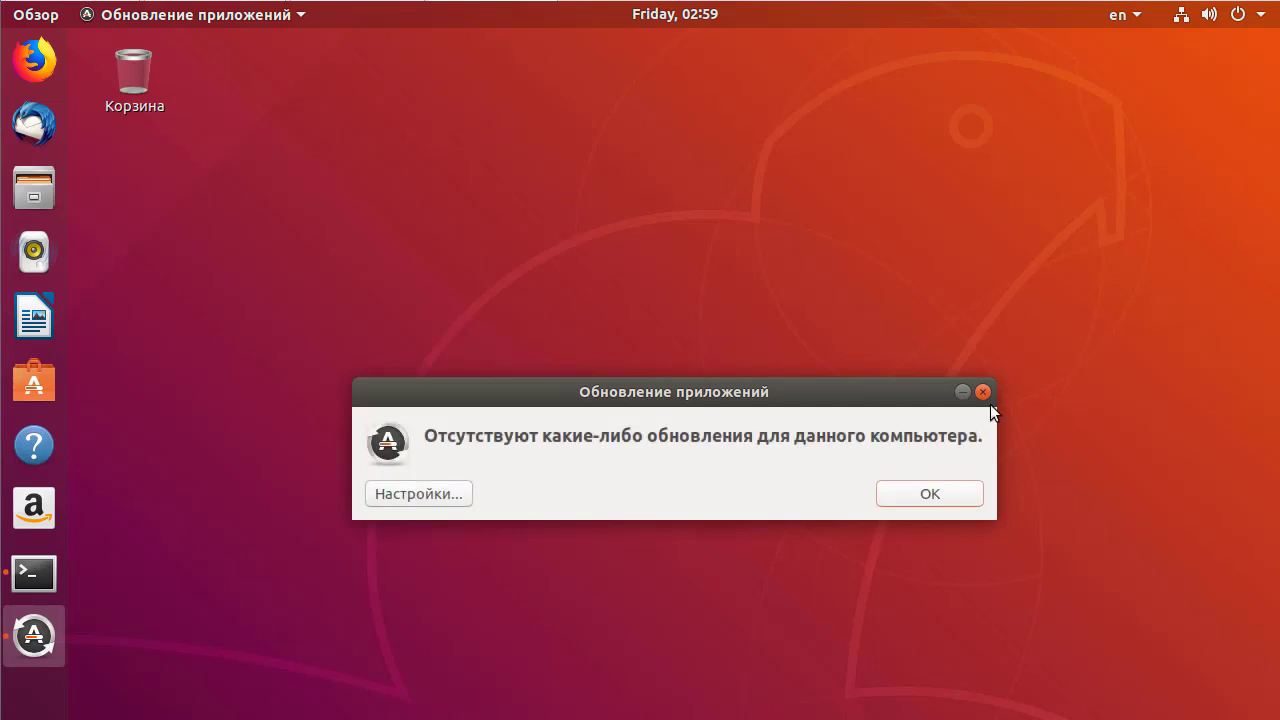
{"action": "left_click", "coordinate": [928, 500]}
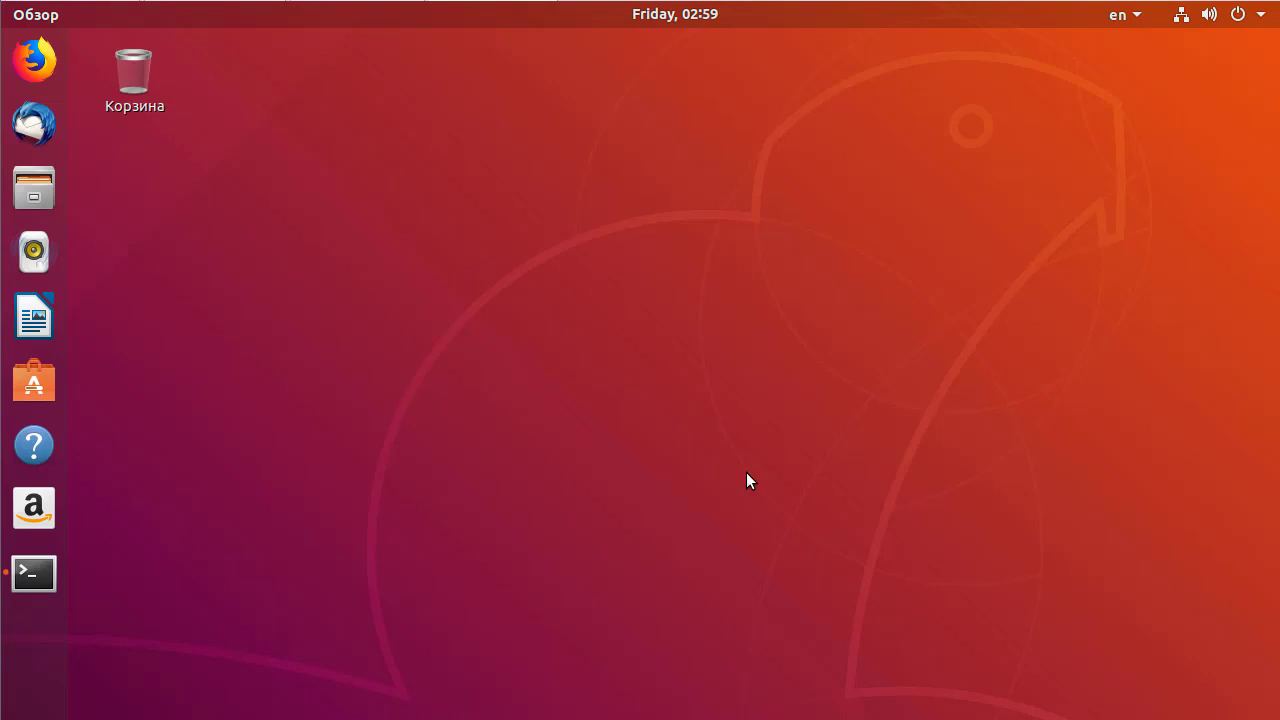
Step: Run "sudo apt install ubuntu-restricted-extras" in the minimized terminal and enter the account password
{"action": "left_click", "coordinate": [34, 573]}
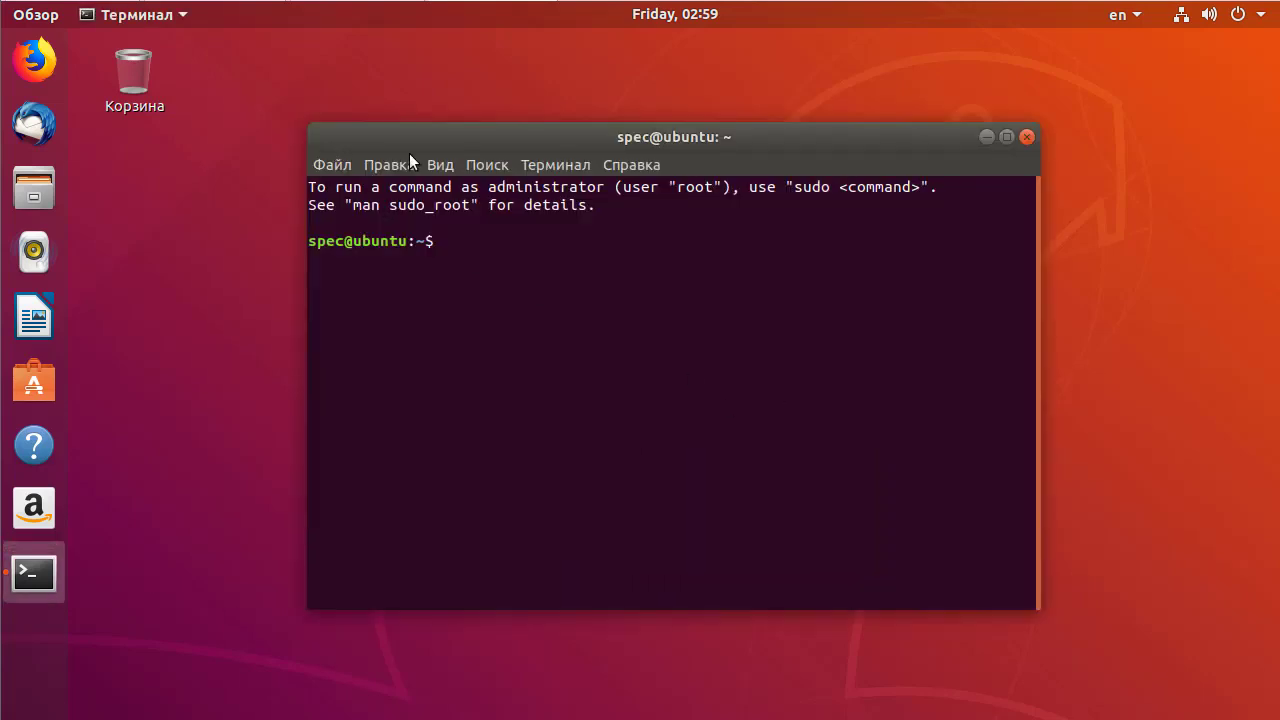
{"action": "right_click", "coordinate": [1116, 283]}
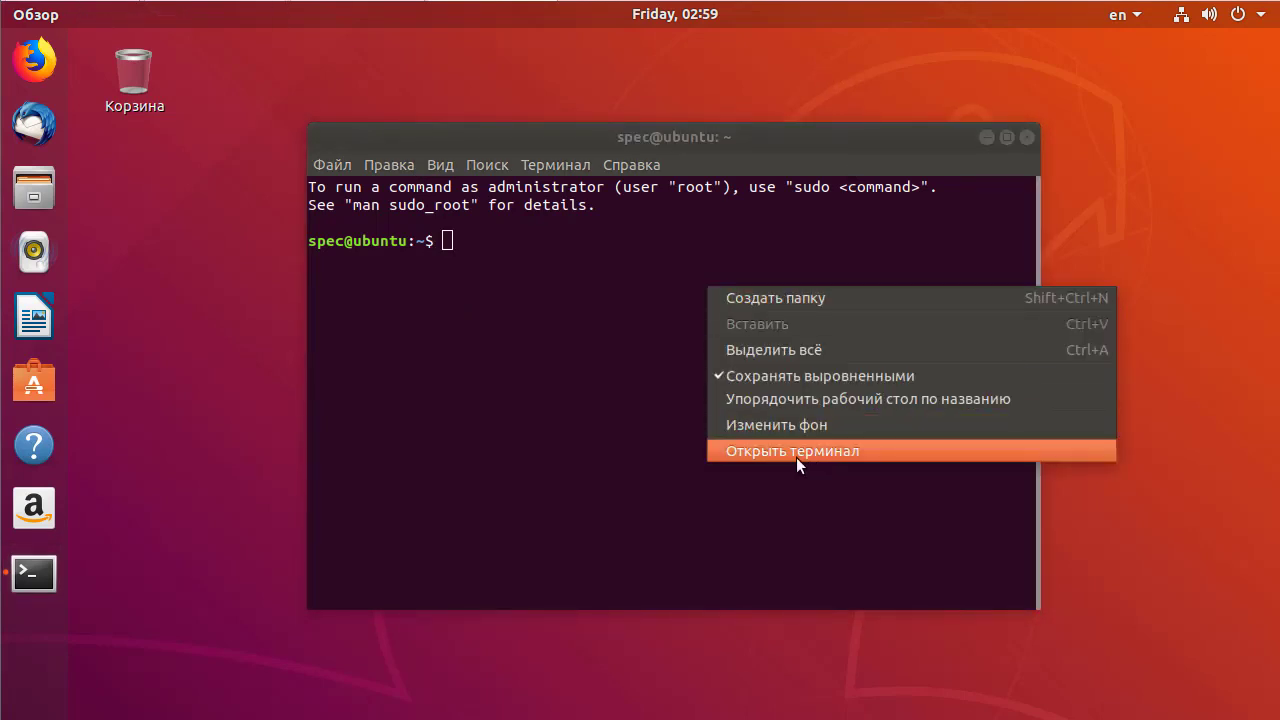
{"action": "left_click", "coordinate": [1128, 83]}
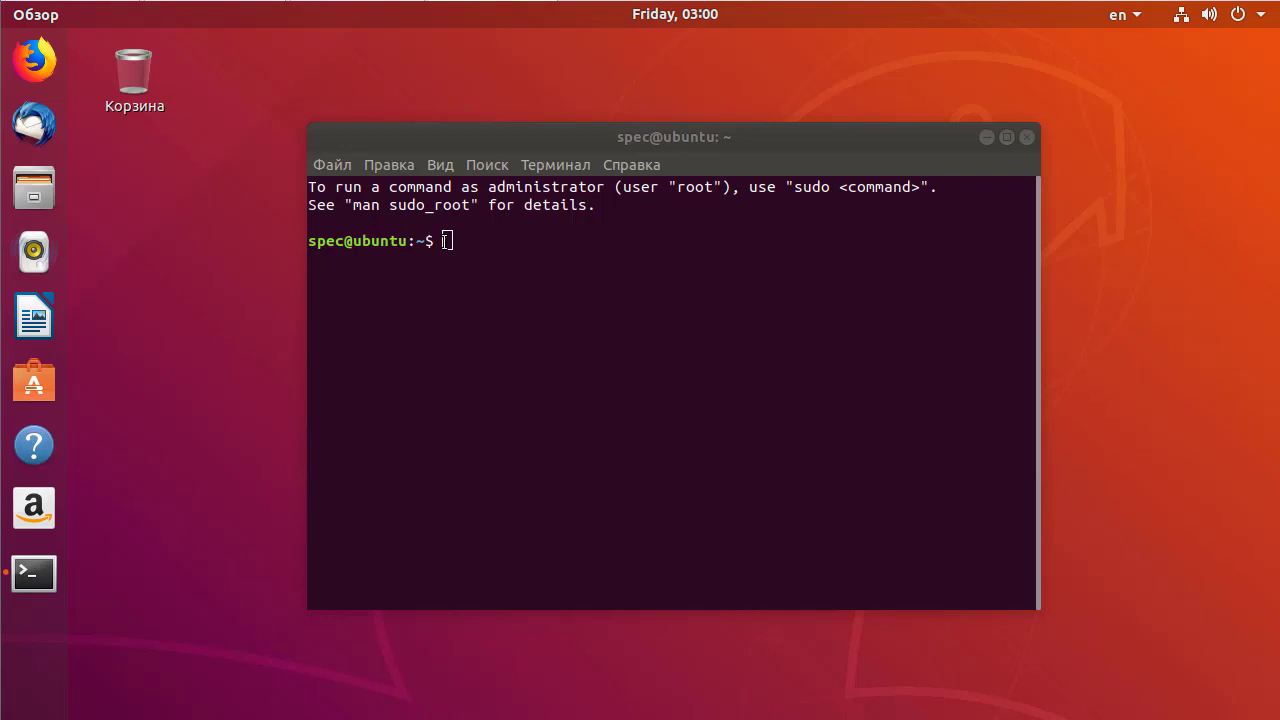
{"action": "left_click", "coordinate": [447, 240]}
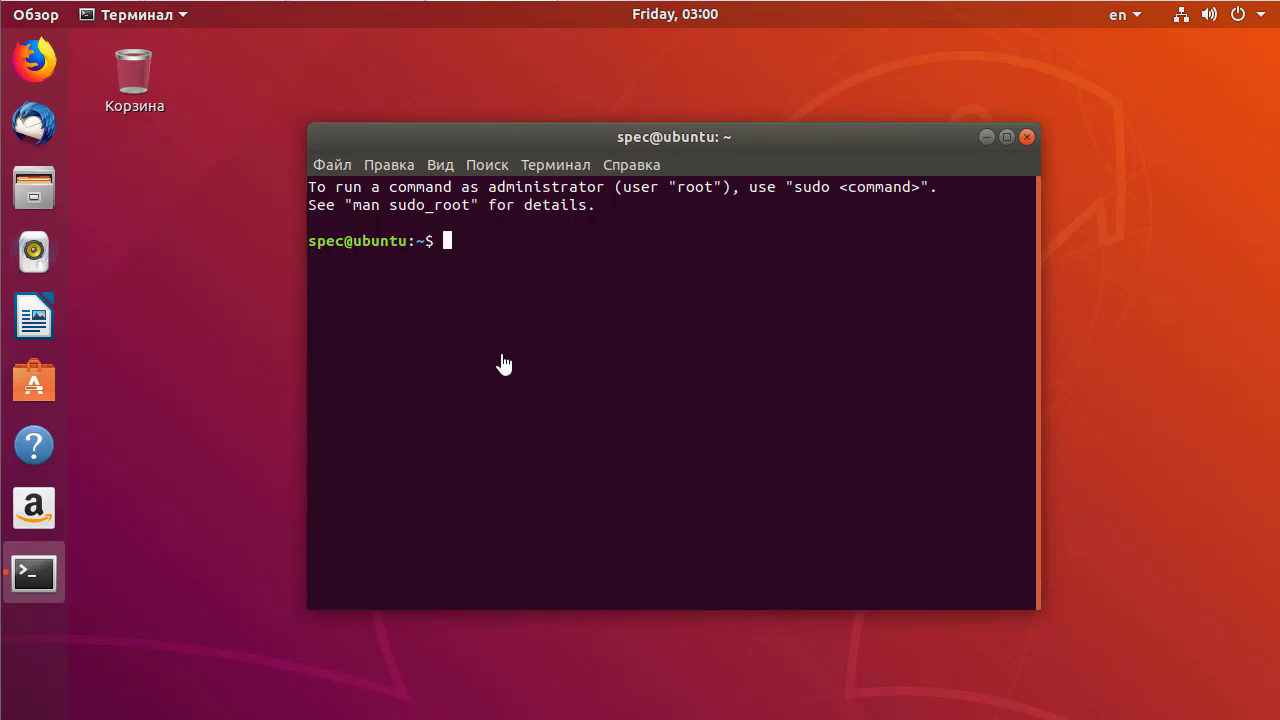
{"action": "right_click", "coordinate": [447, 241]}
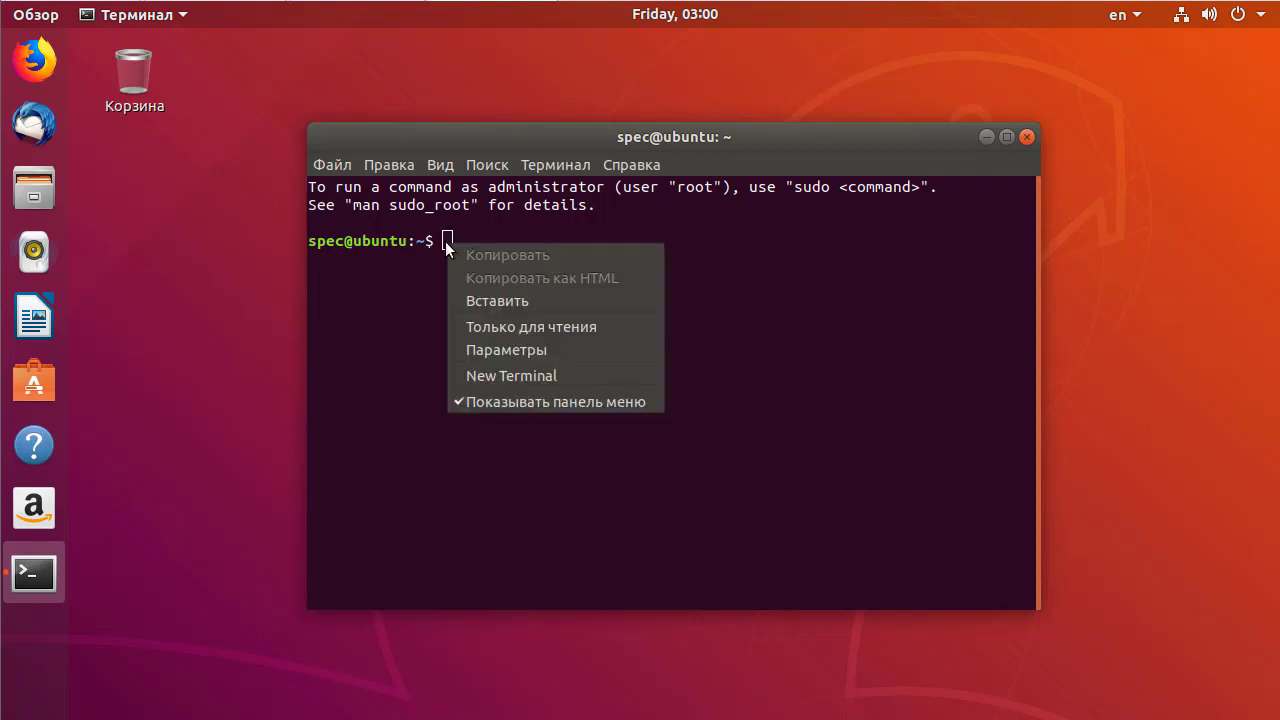
{"action": "left_click", "coordinate": [507, 296]}
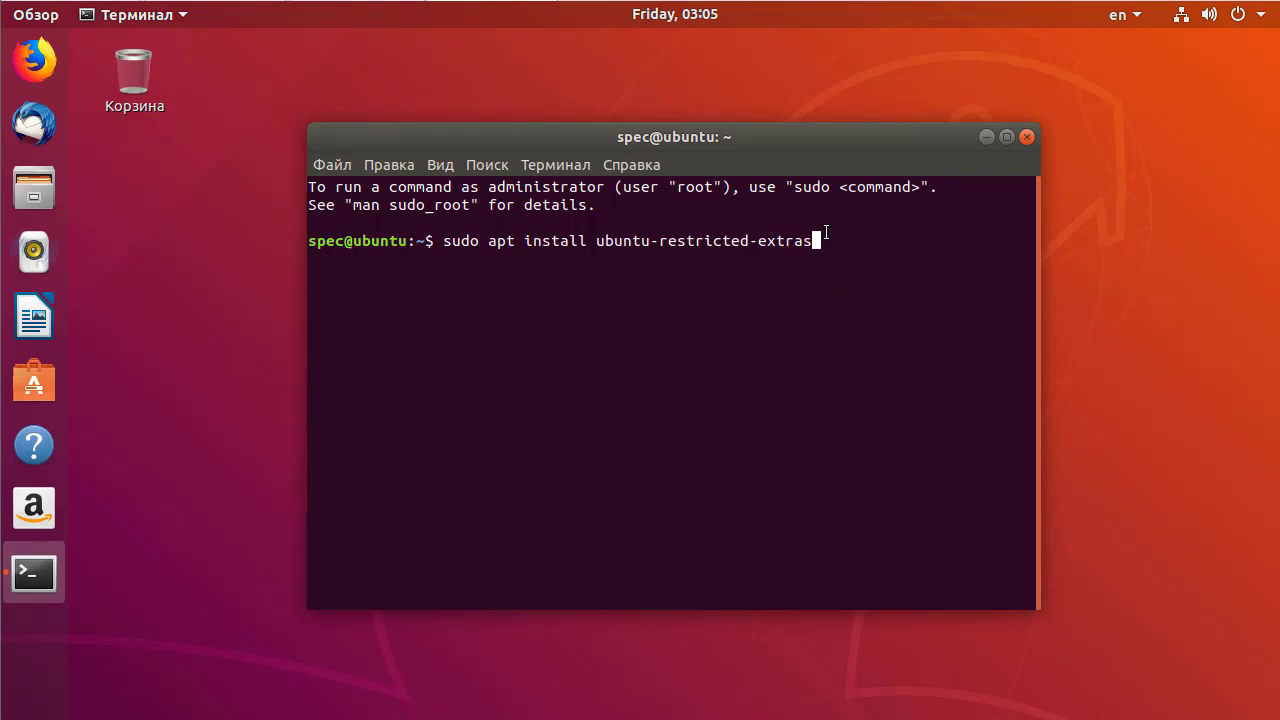
{"action": "key", "text": "Return"}
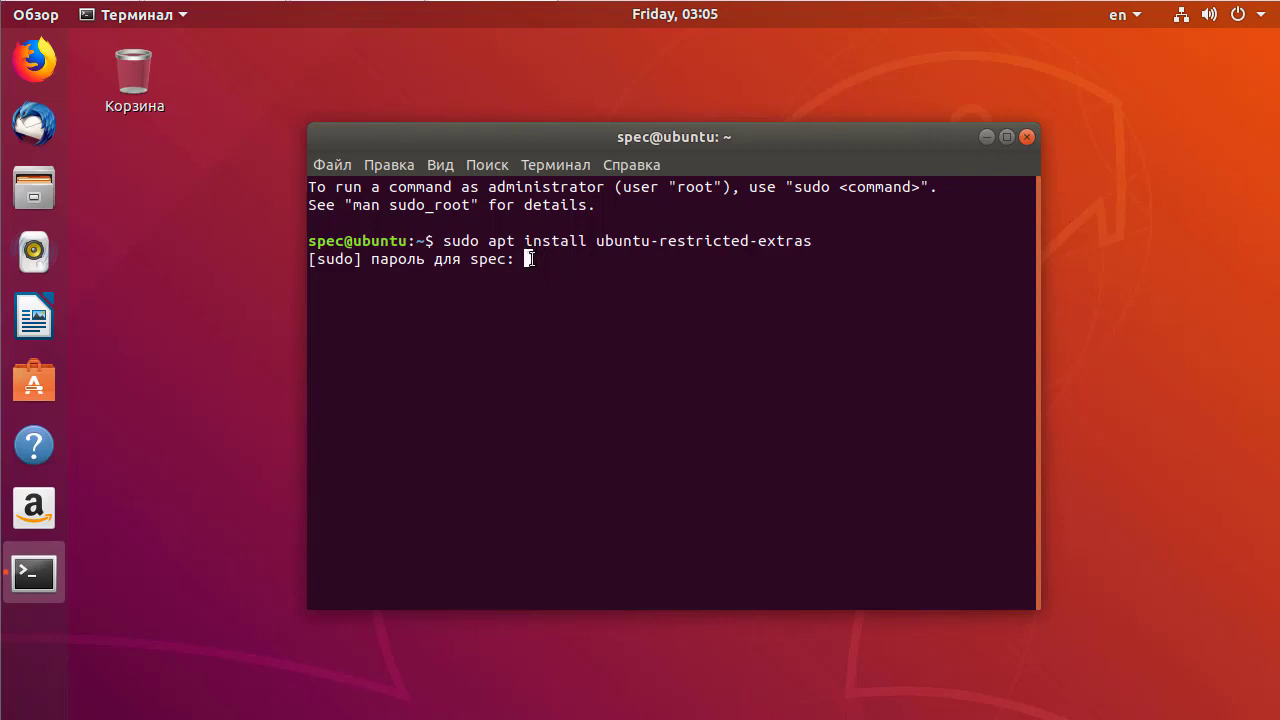
{"action": "key", "text": "Return"}
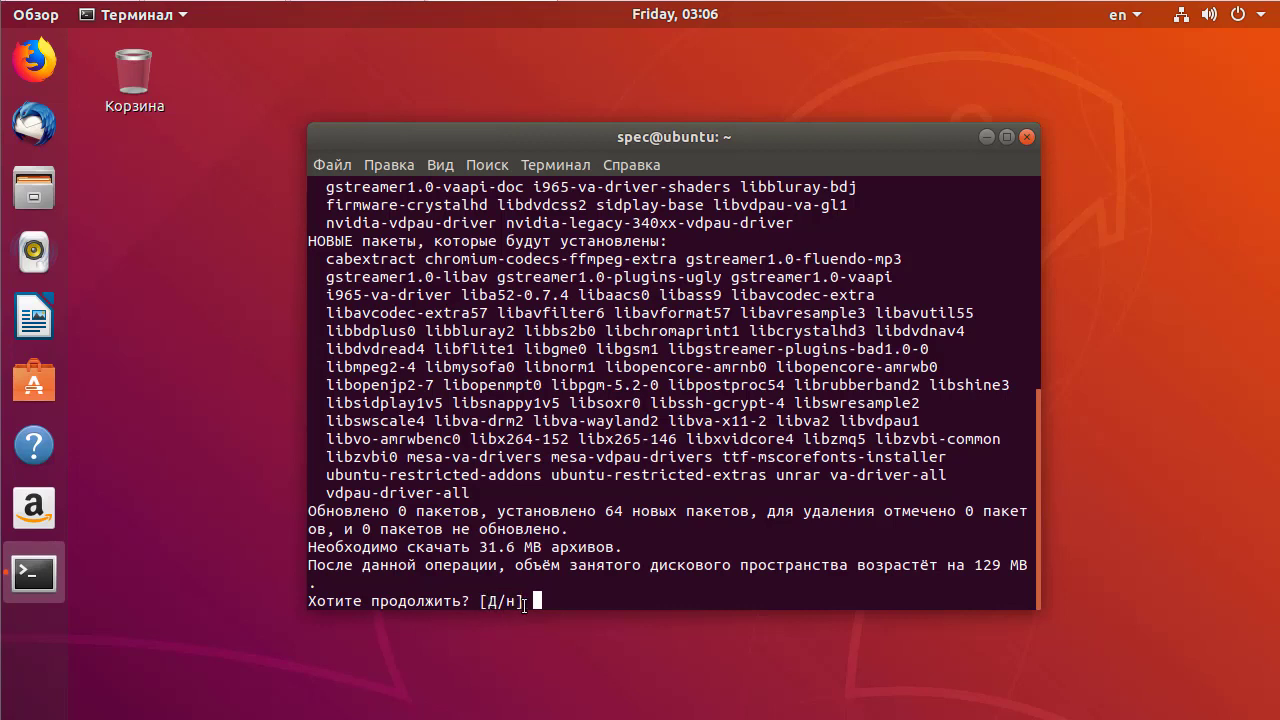
Step: Confirm the restricted extras installation with "y" and accept the EULA for ttf-mscorefonts-installer
{"action": "type", "text": "y"}
{"action": "key", "text": "Return"}
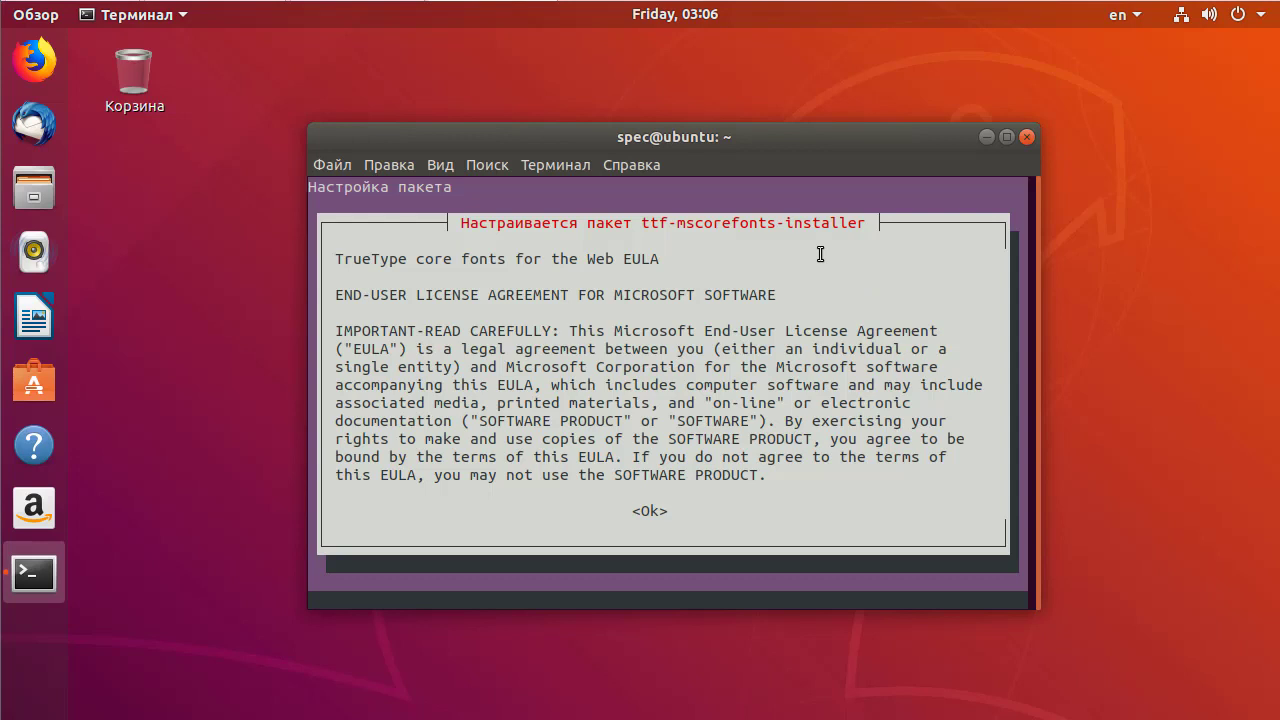
{"action": "key", "text": "Tab"}
{"action": "key", "text": "Return"}
{"action": "key", "text": "Left"}
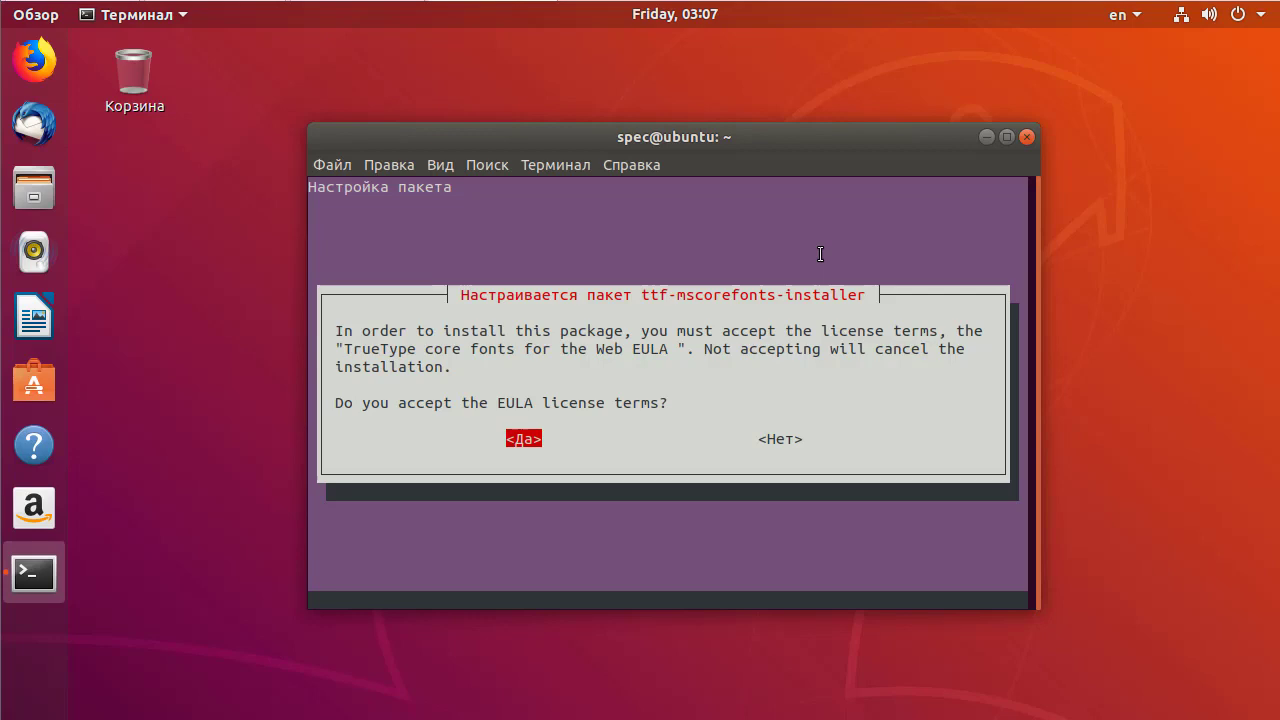
{"action": "key", "text": "Return"}
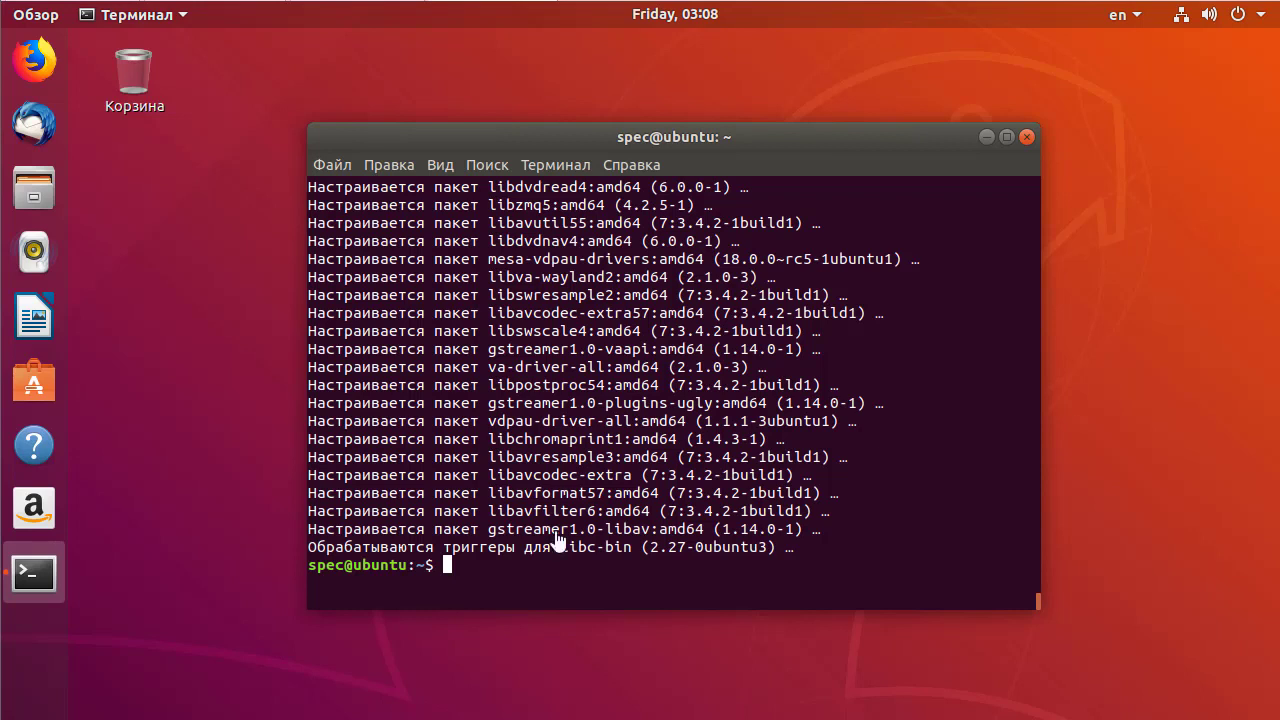
Step: Install the archive tools with "sudo apt-get install p7zip-rar rar unrar unace arj cabextract"
{"action": "right_click", "coordinate": [447, 565]}
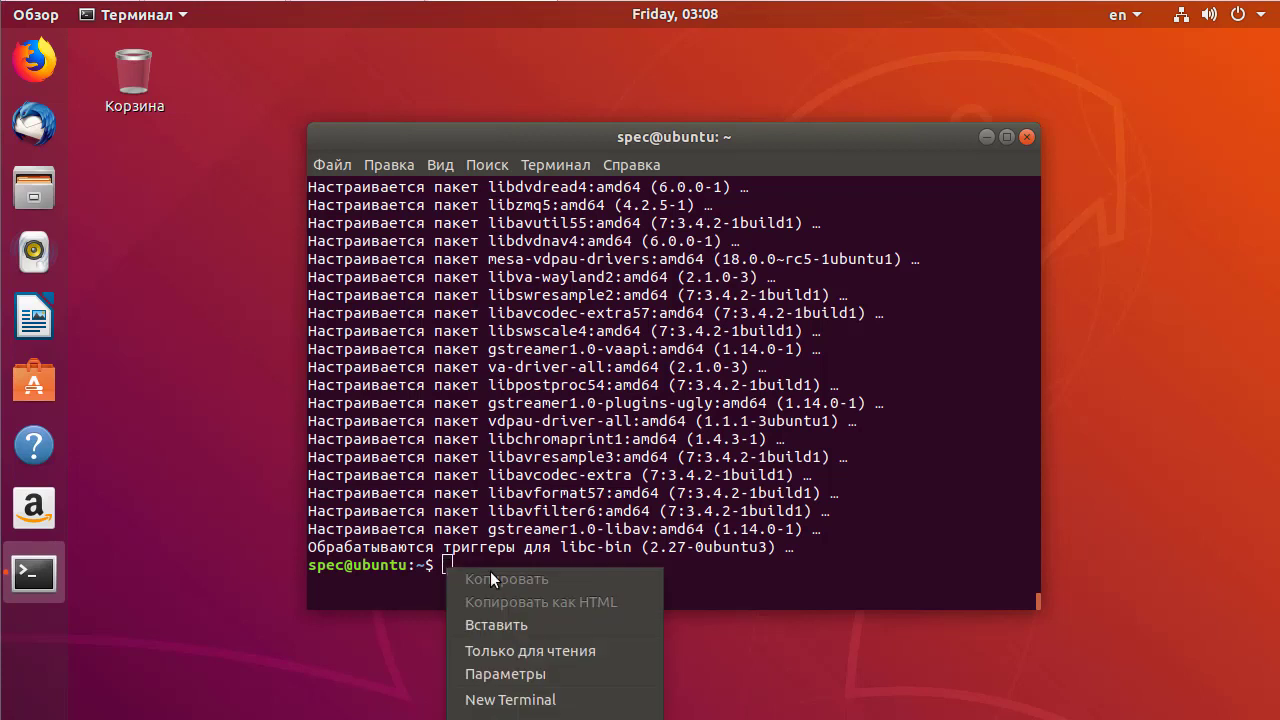
{"action": "left_click", "coordinate": [523, 622]}
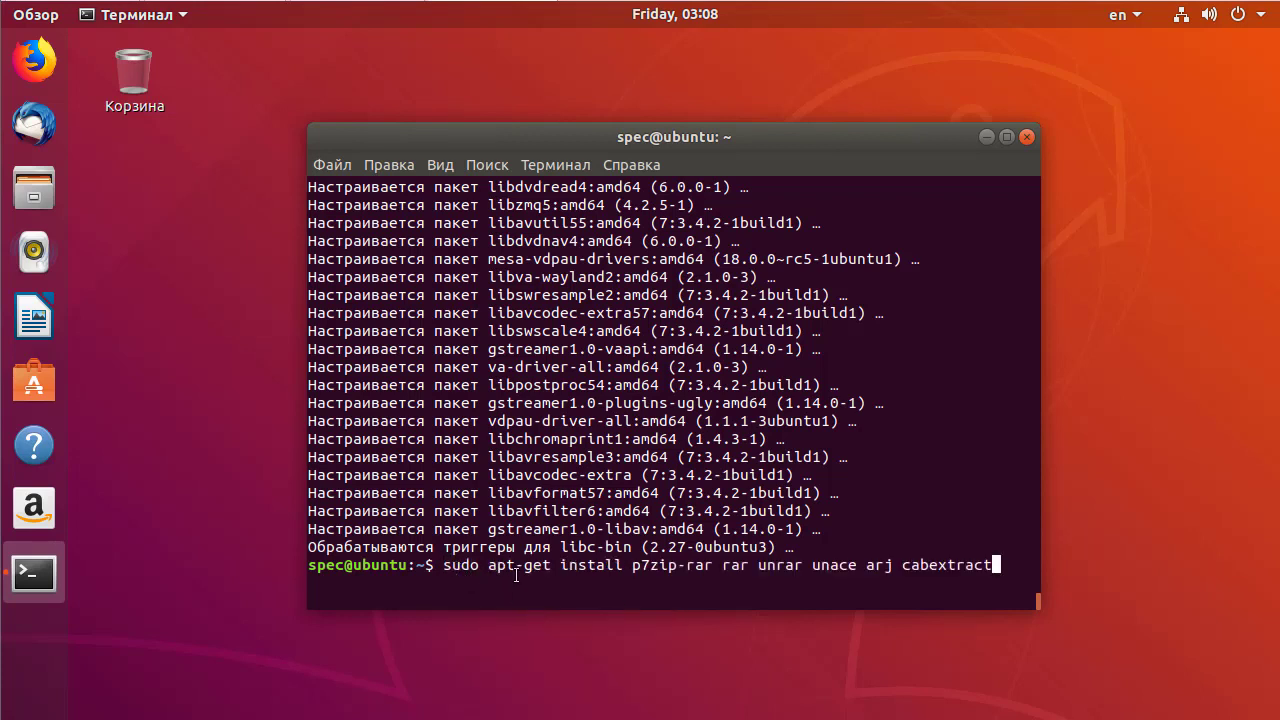
{"action": "key", "text": "Return"}
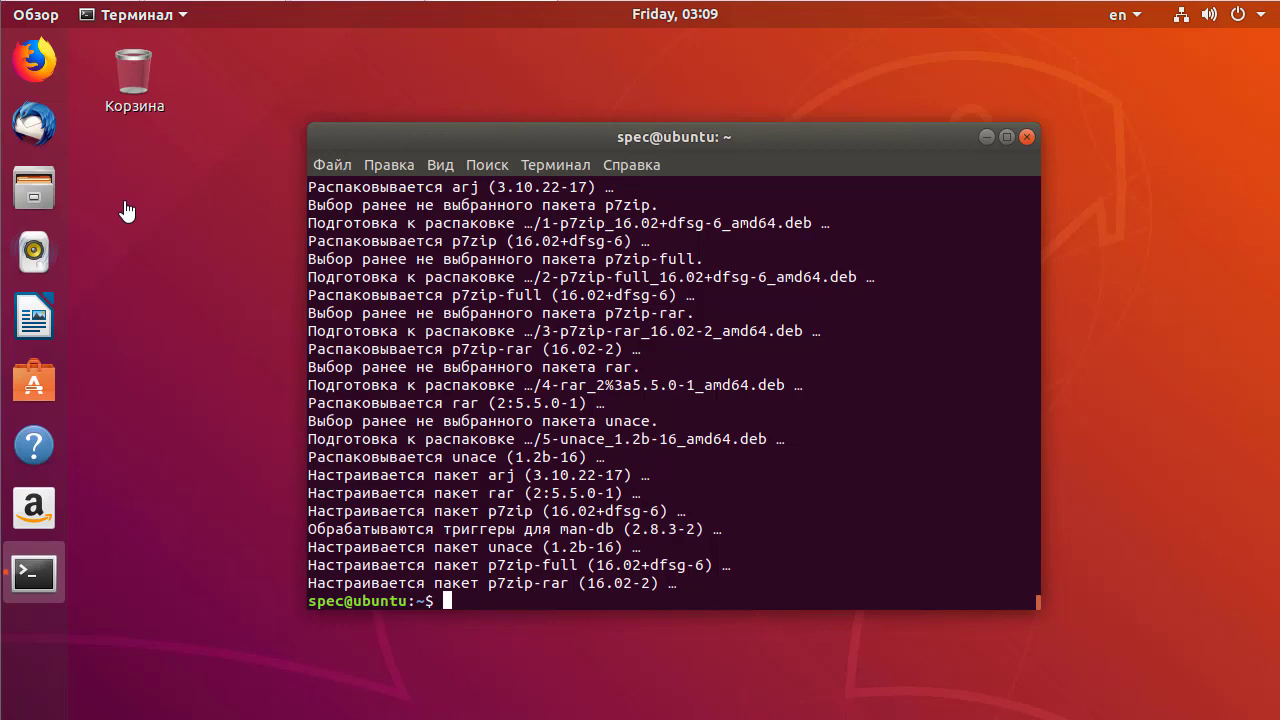
Step: Install GNOME Tweaks with "sudo apt install gnome-tweak-tool", confirming with "y", and close the terminal
{"action": "right_click", "coordinate": [450, 600]}
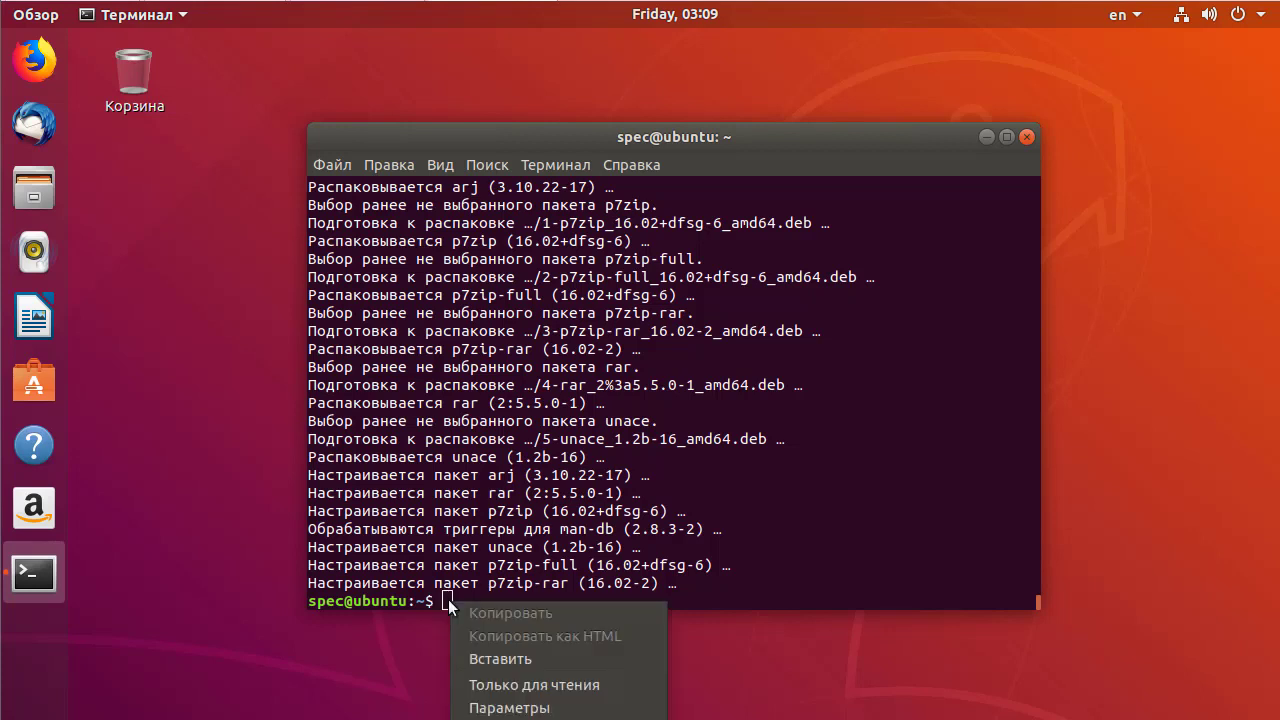
{"action": "left_click", "coordinate": [505, 659]}
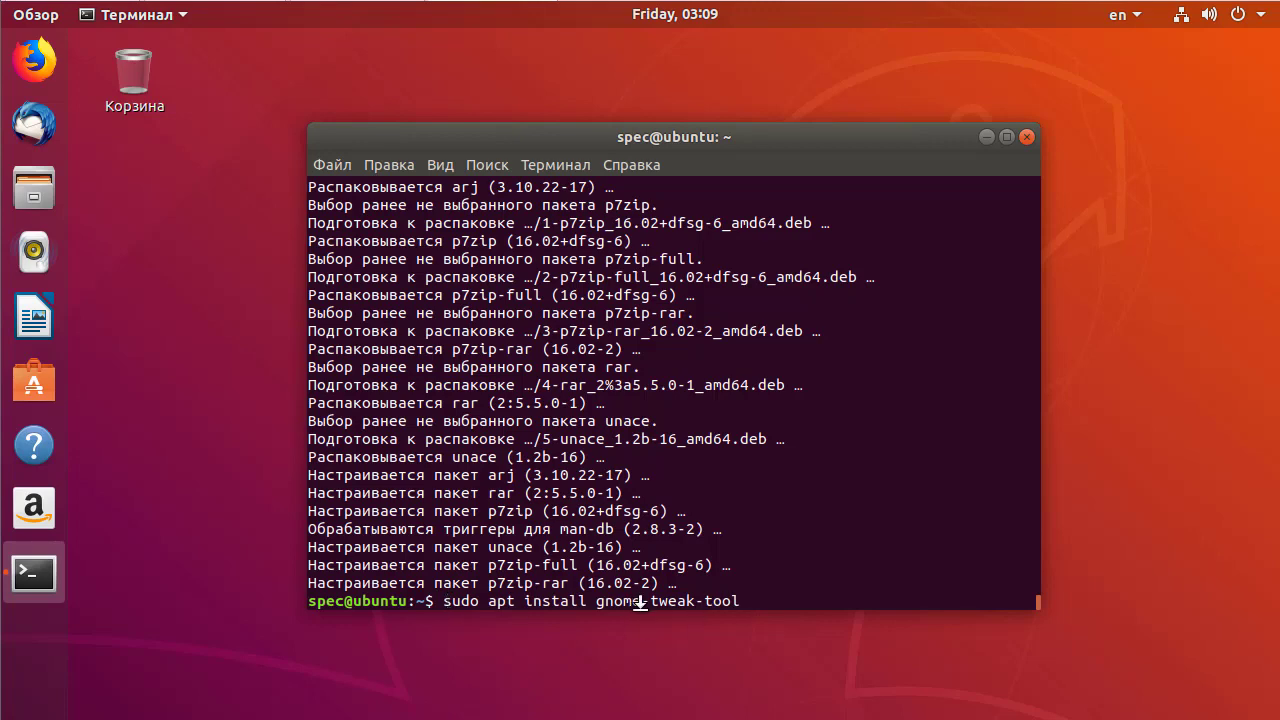
{"action": "key", "text": "Return"}
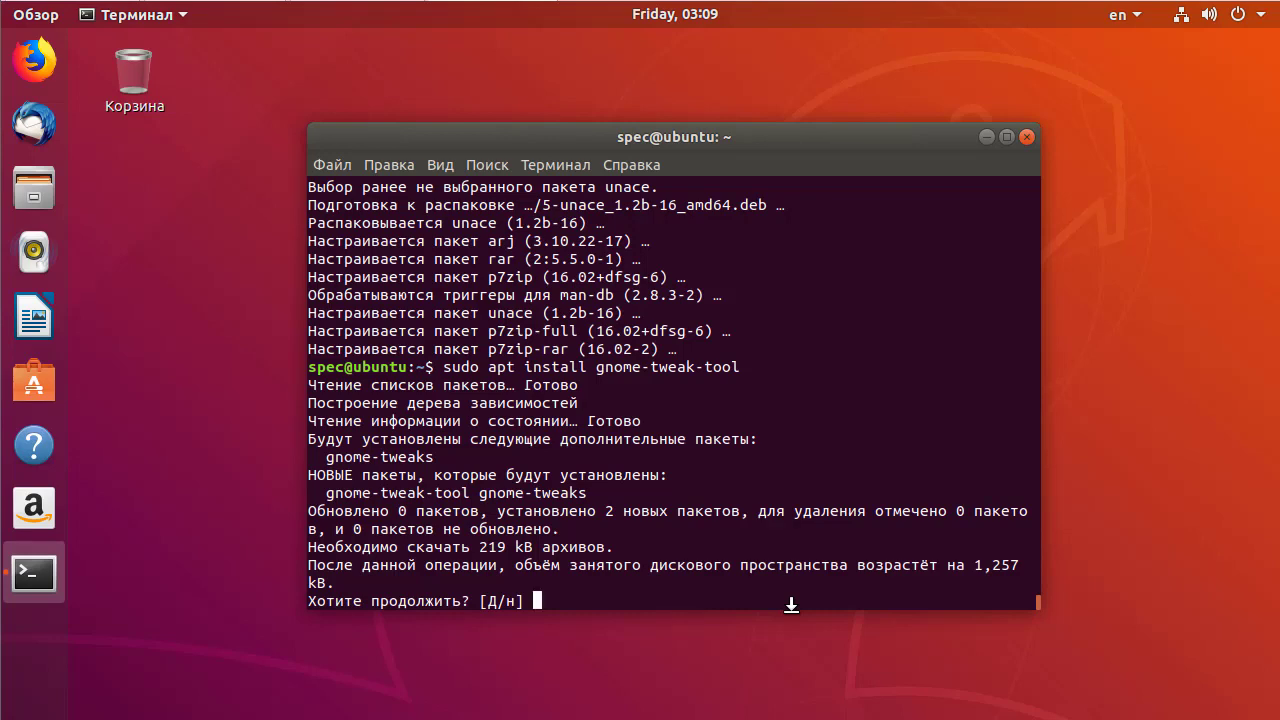
{"action": "type", "text": "y"}
{"action": "key", "text": "Return"}
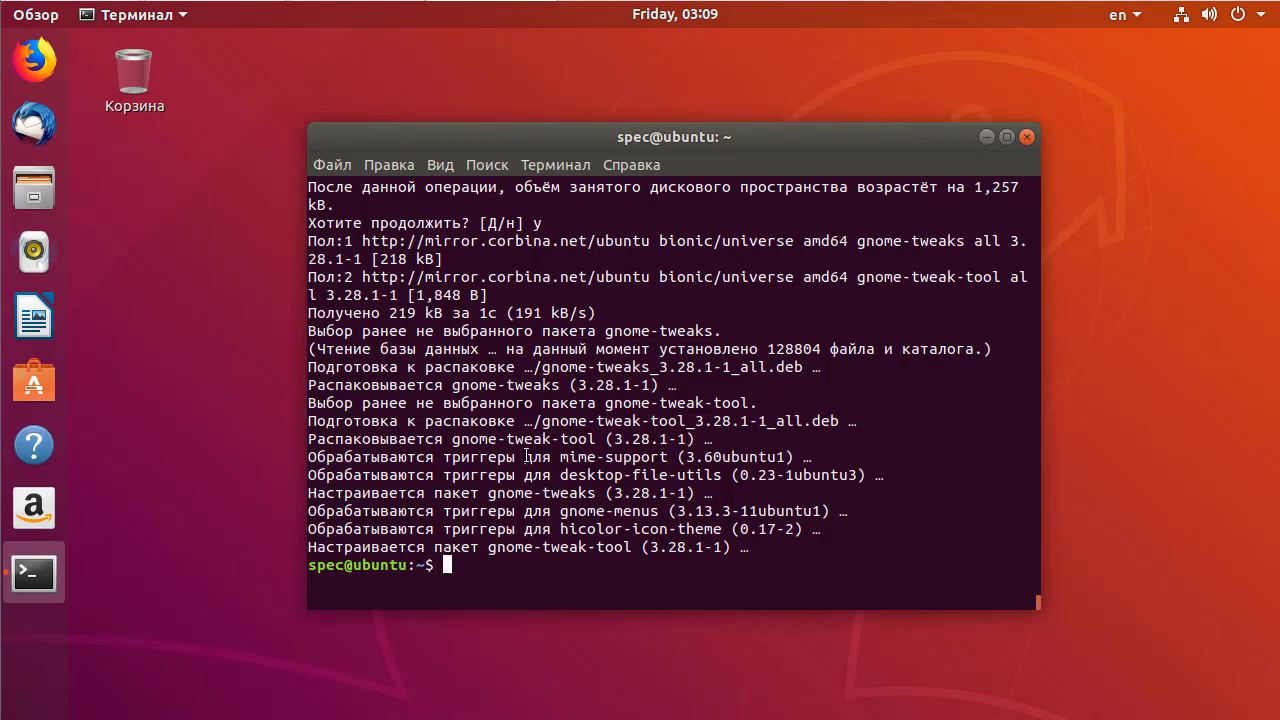
{"action": "left_click", "coordinate": [1027, 137]}
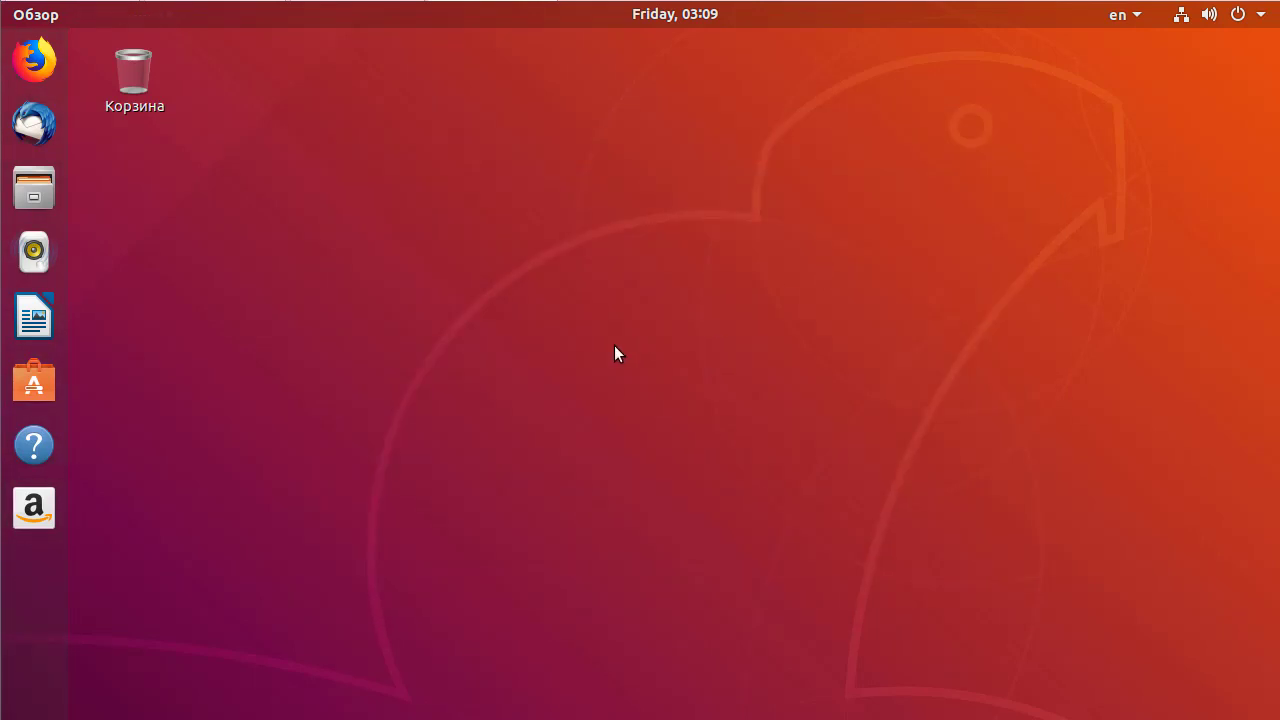
Step: Search the applications for "на" with the Russian keyboard layout and open the additional GNOME settings (Доп. настройки GNOME)
{"action": "left_click", "coordinate": [37, 22]}
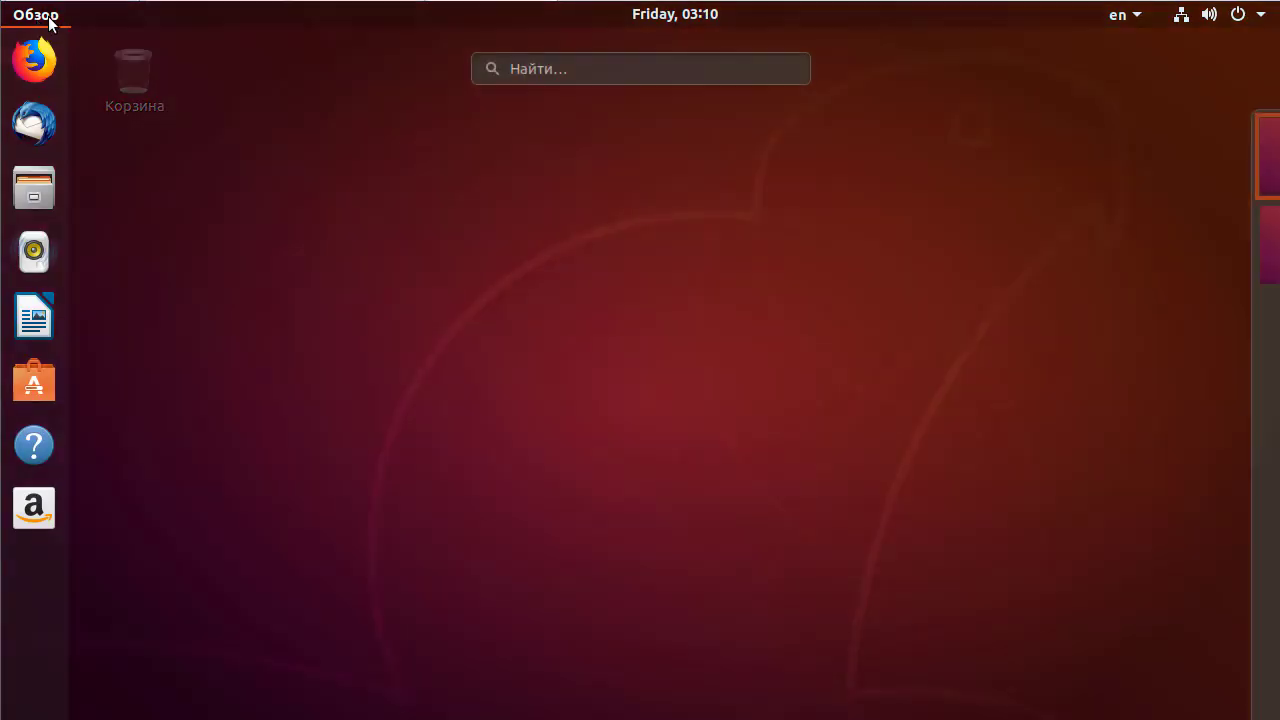
{"action": "left_click", "coordinate": [585, 72]}
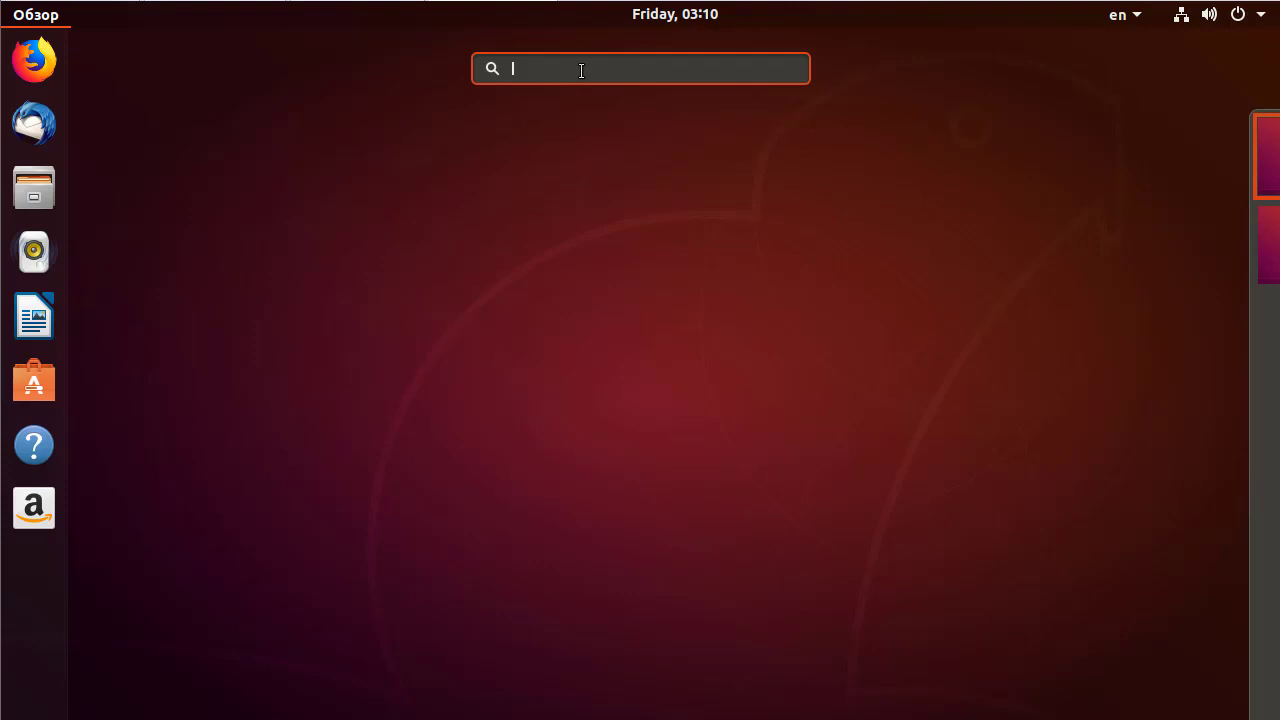
{"action": "key", "text": "super+space"}
{"action": "type", "text": "на"}
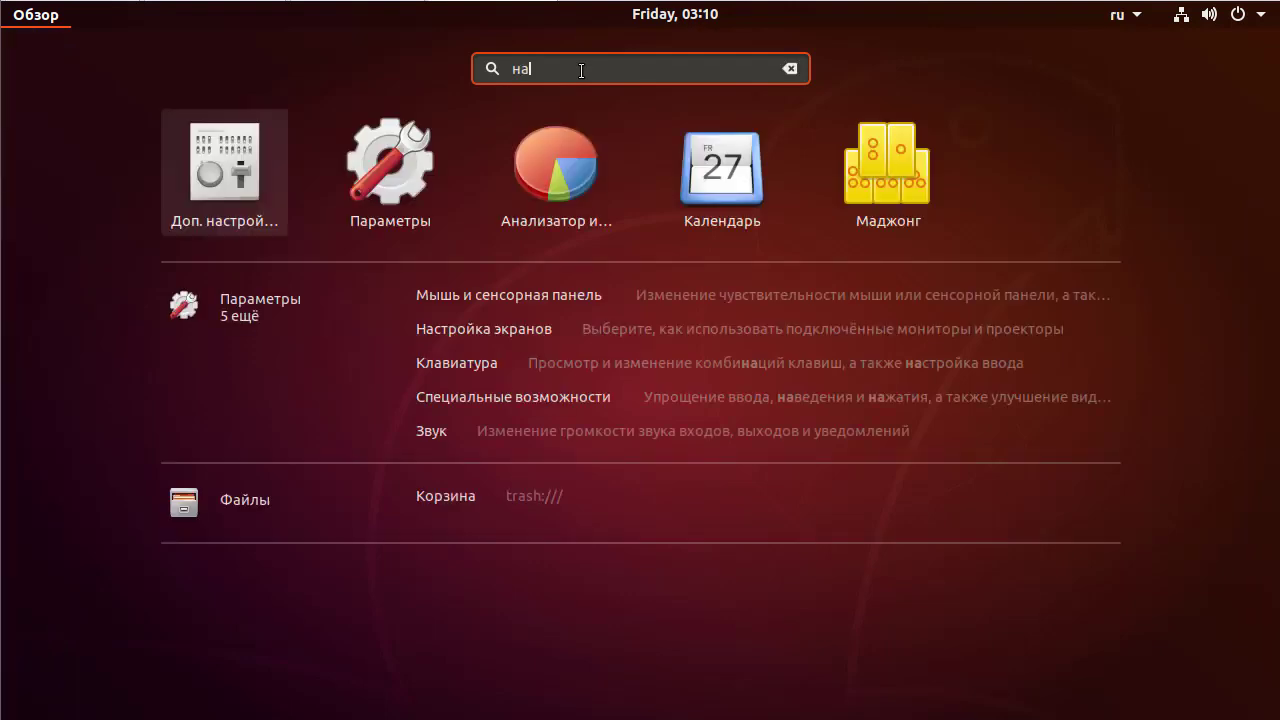
{"action": "left_click", "coordinate": [207, 181]}
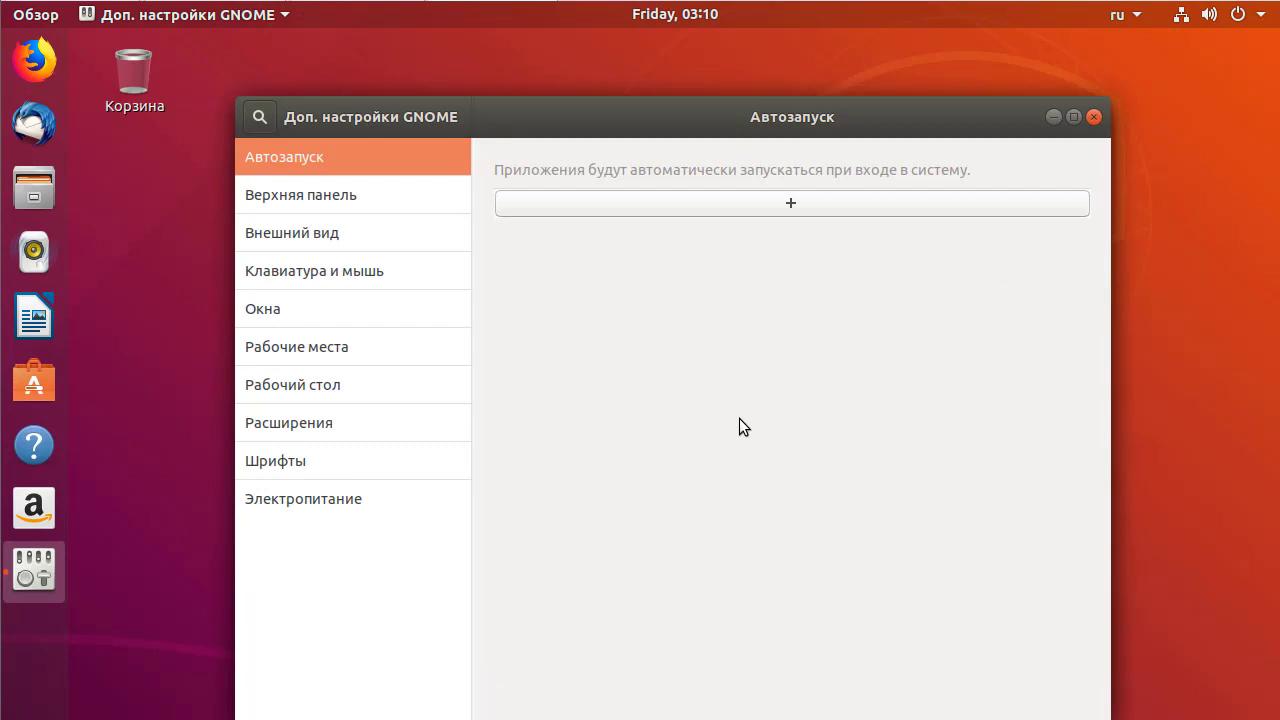
Step: Enable the Ubuntu appindicators and Ubuntu dock extensions, and close the GNOME settings window
{"action": "left_click", "coordinate": [296, 424]}
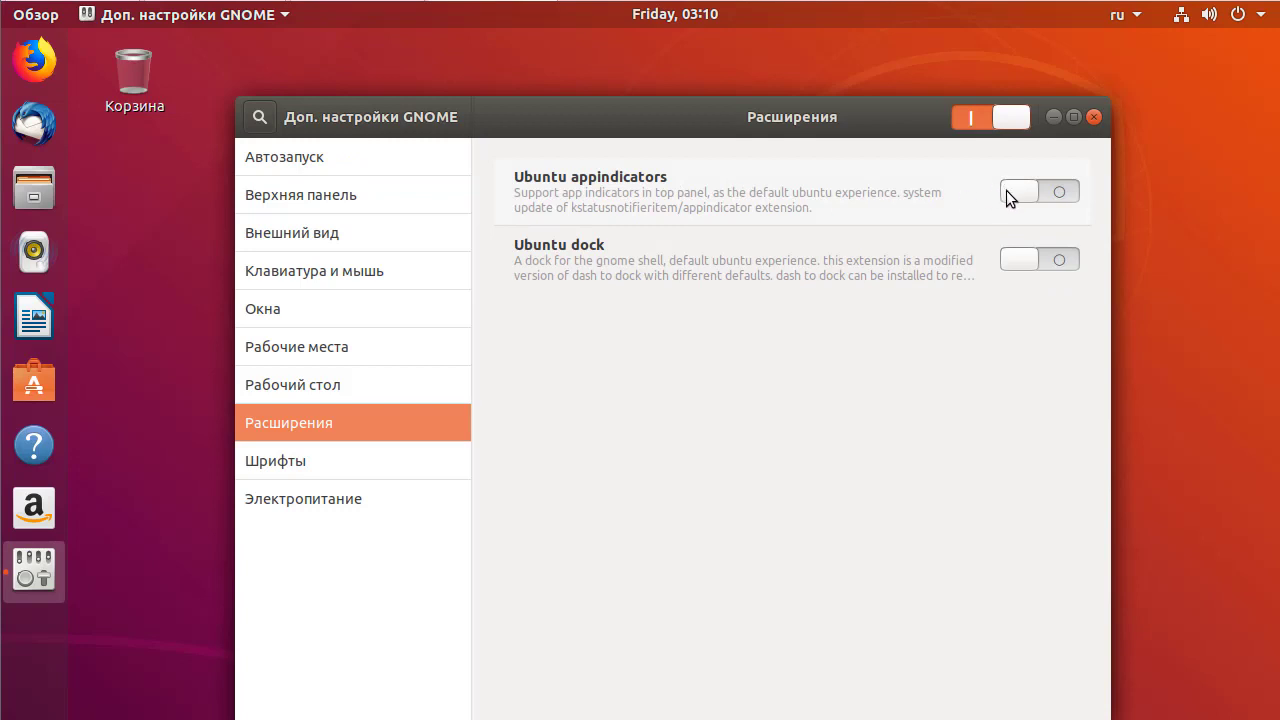
{"action": "left_click_drag", "start_coordinate": [1015, 195], "coordinate": [1083, 191]}
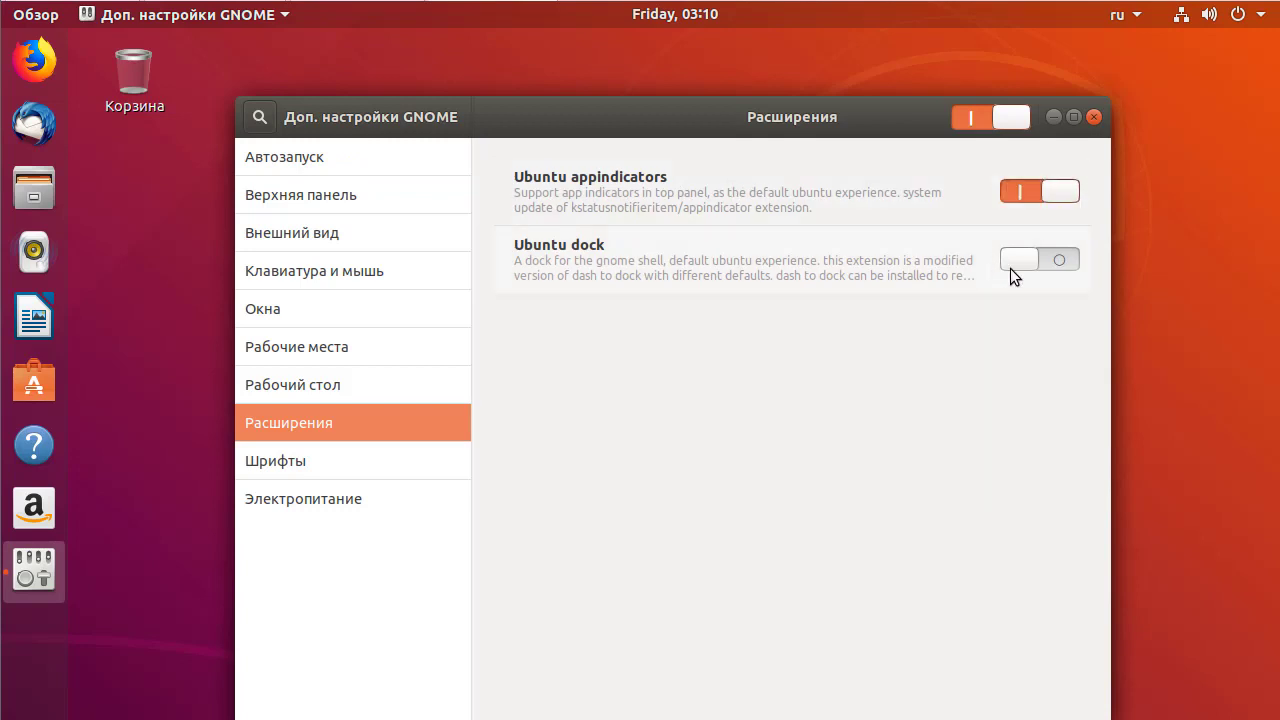
{"action": "left_click_drag", "start_coordinate": [1022, 267], "coordinate": [1076, 262]}
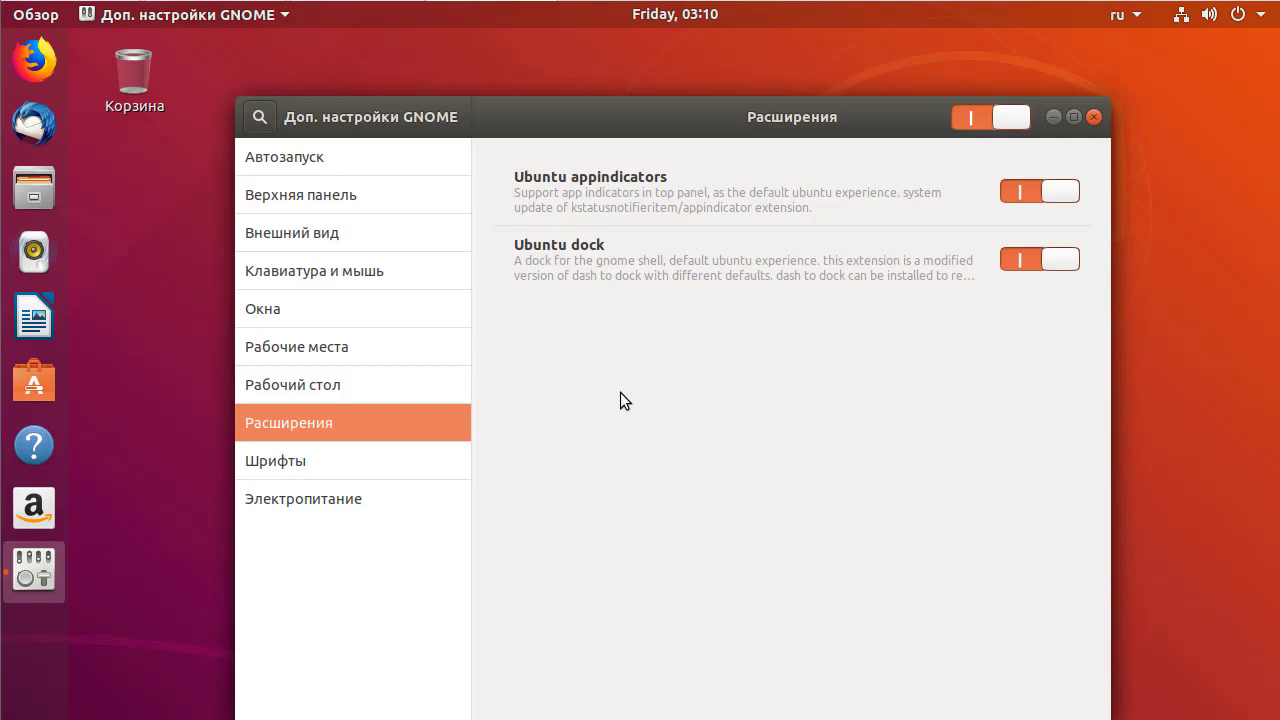
{"action": "left_click", "coordinate": [1094, 117]}
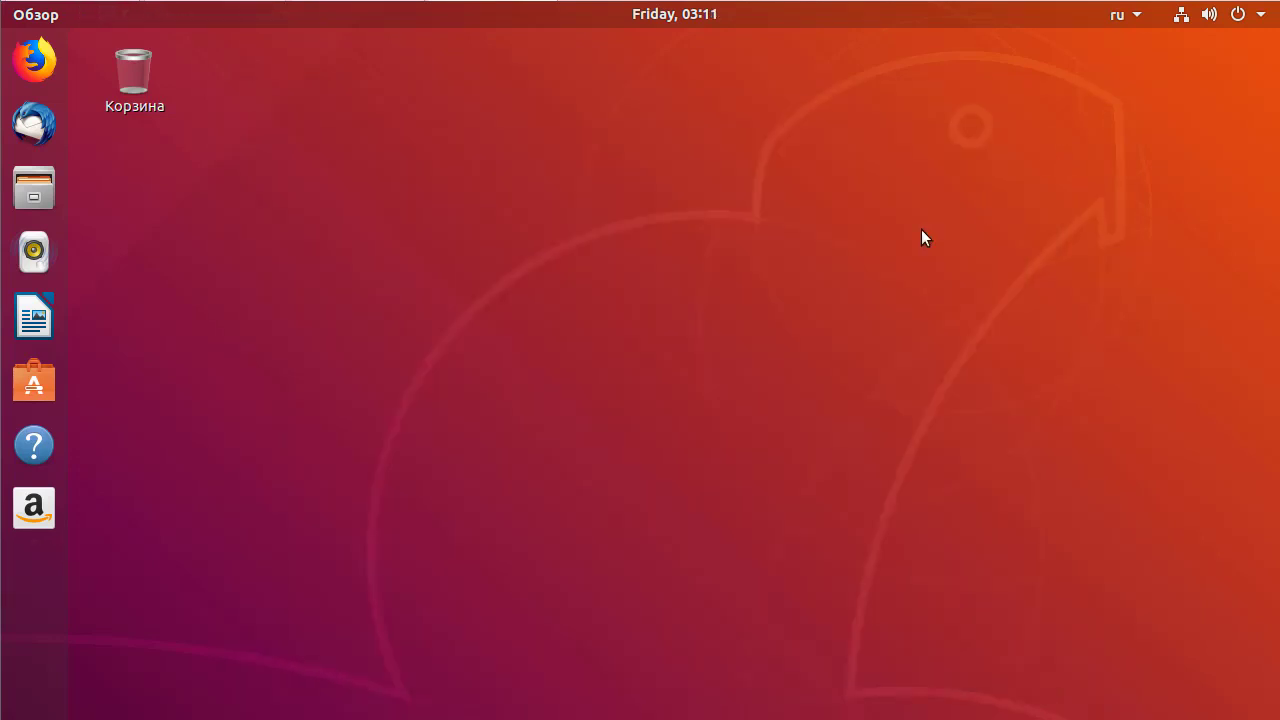
Step: Run "sudo apt install chrome-gnome-shell" in a new terminal, enter the account password, and close the terminal
{"action": "right_click", "coordinate": [700, 288]}
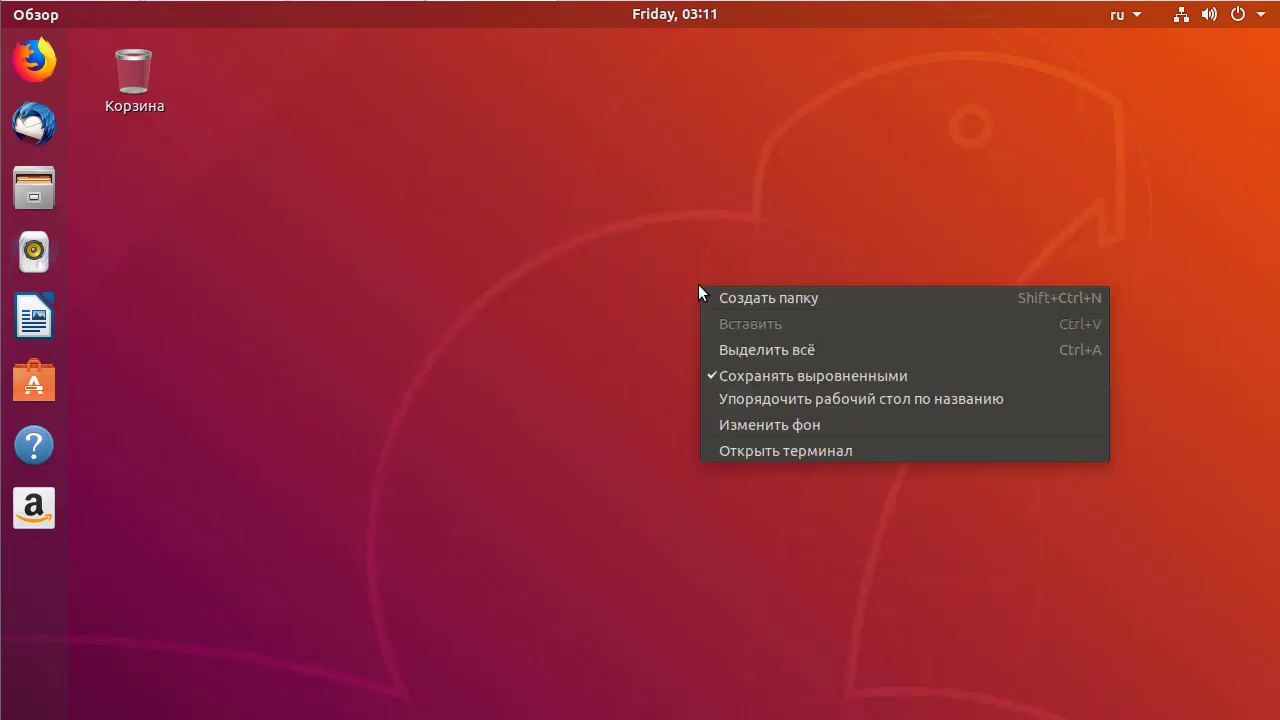
{"action": "left_click", "coordinate": [739, 455]}
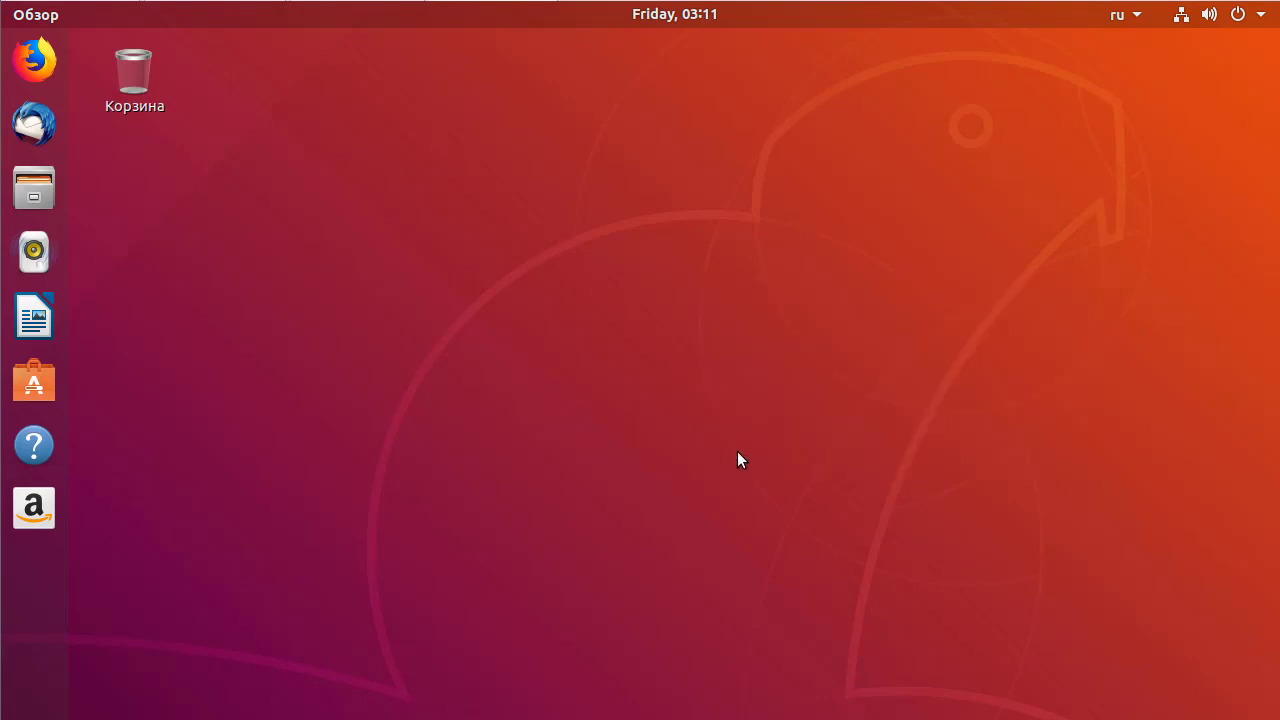
{"action": "right_click", "coordinate": [739, 460]}
{"action": "left_click", "coordinate": [794, 597]}
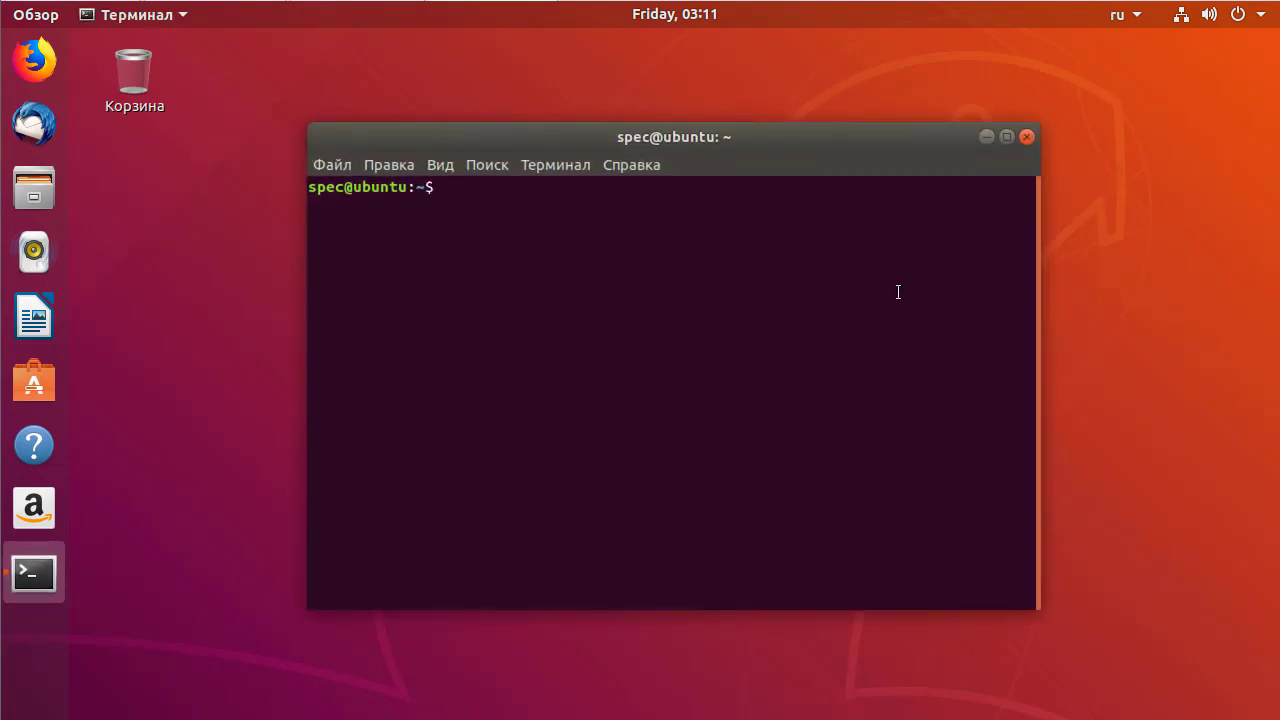
{"action": "right_click", "coordinate": [451, 190]}
{"action": "left_click", "coordinate": [518, 249]}
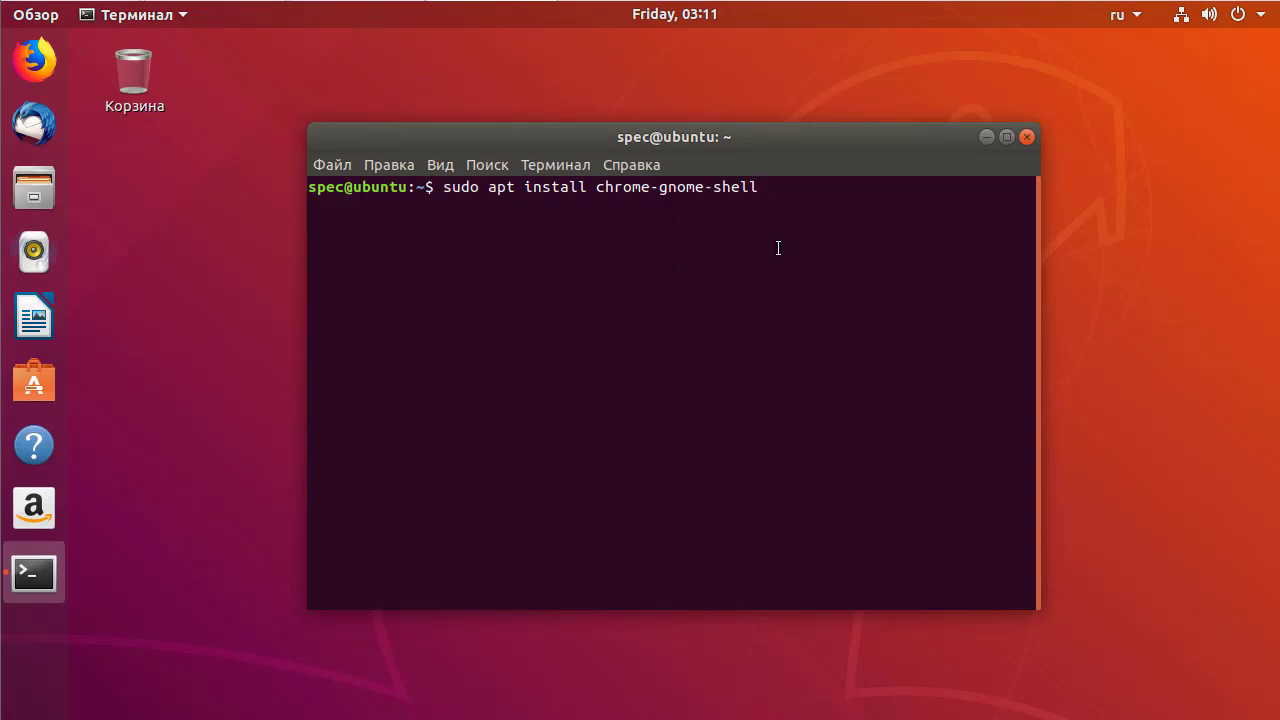
{"action": "key", "text": "Return"}
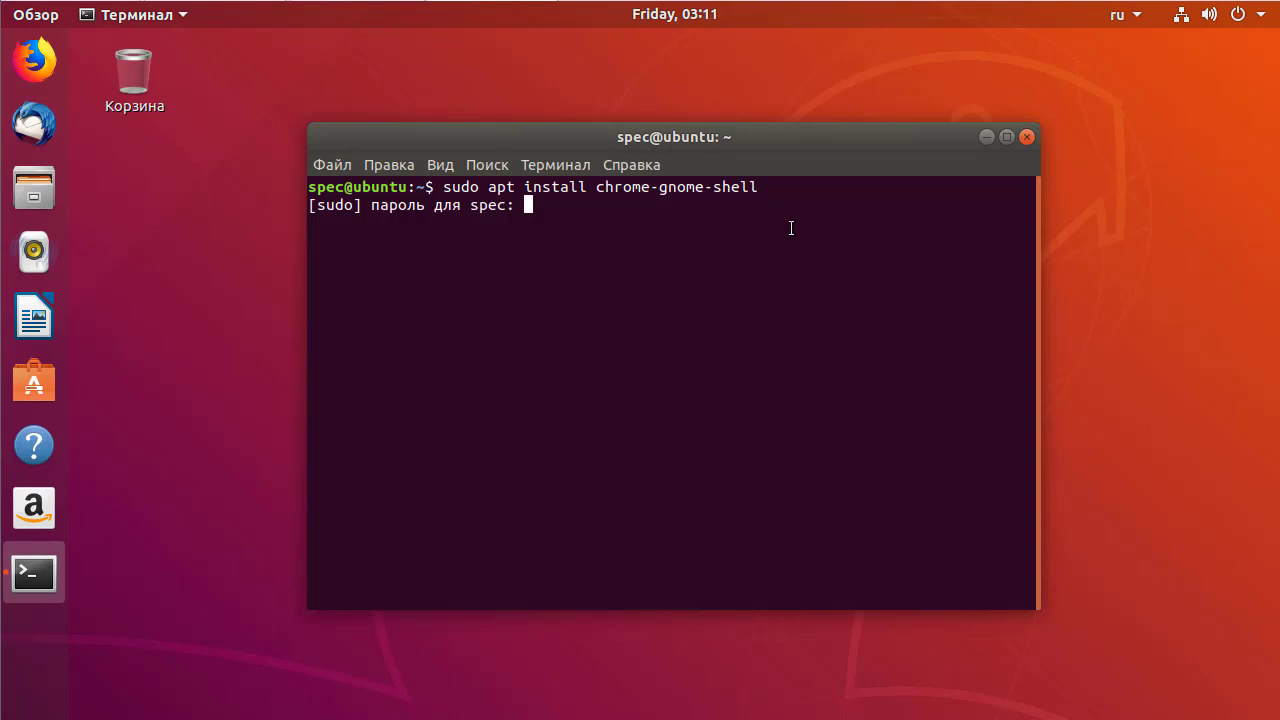
{"action": "key", "text": "Return"}
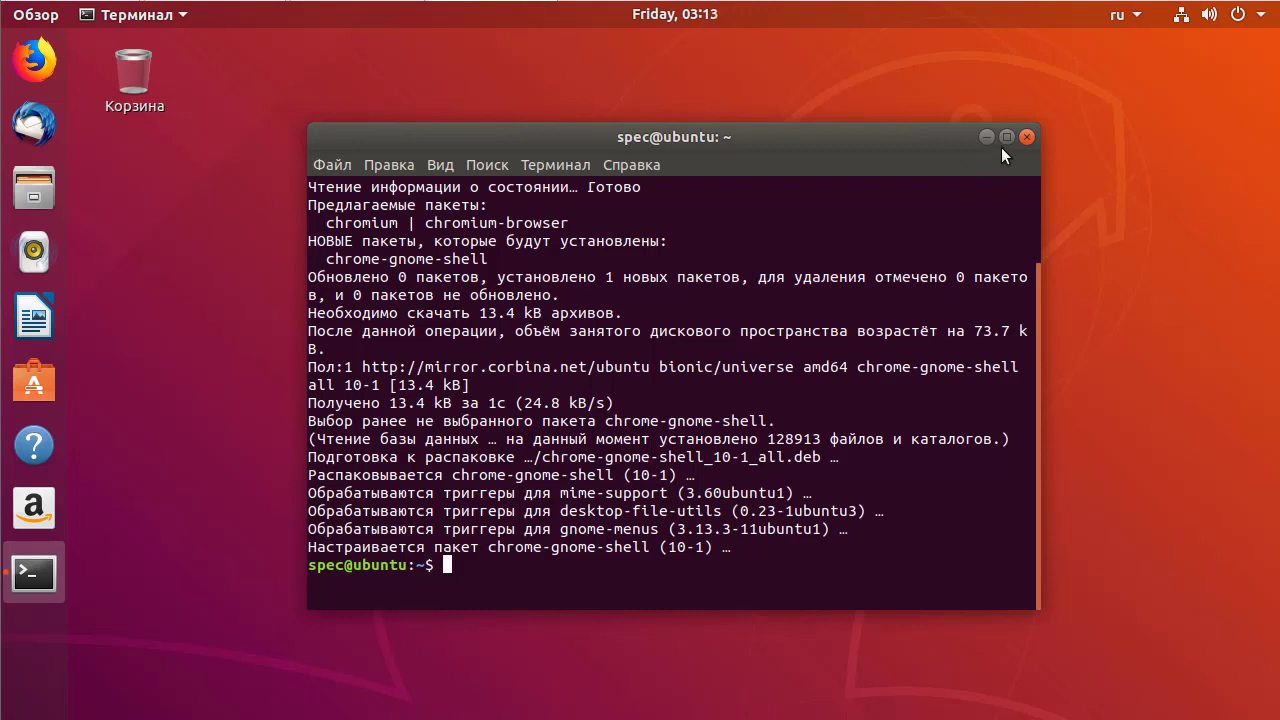
{"action": "left_click", "coordinate": [1025, 138]}
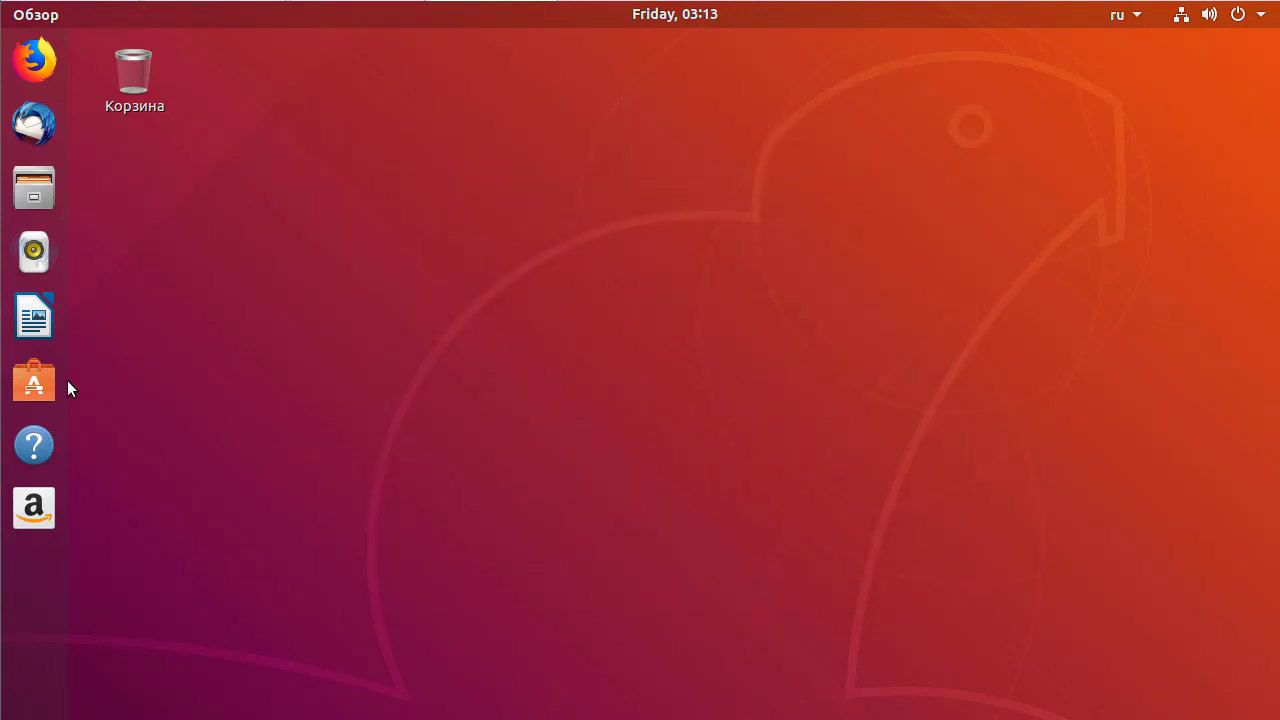
Step: Remove Amazon from the dock favorites
{"action": "right_click", "coordinate": [57, 506]}
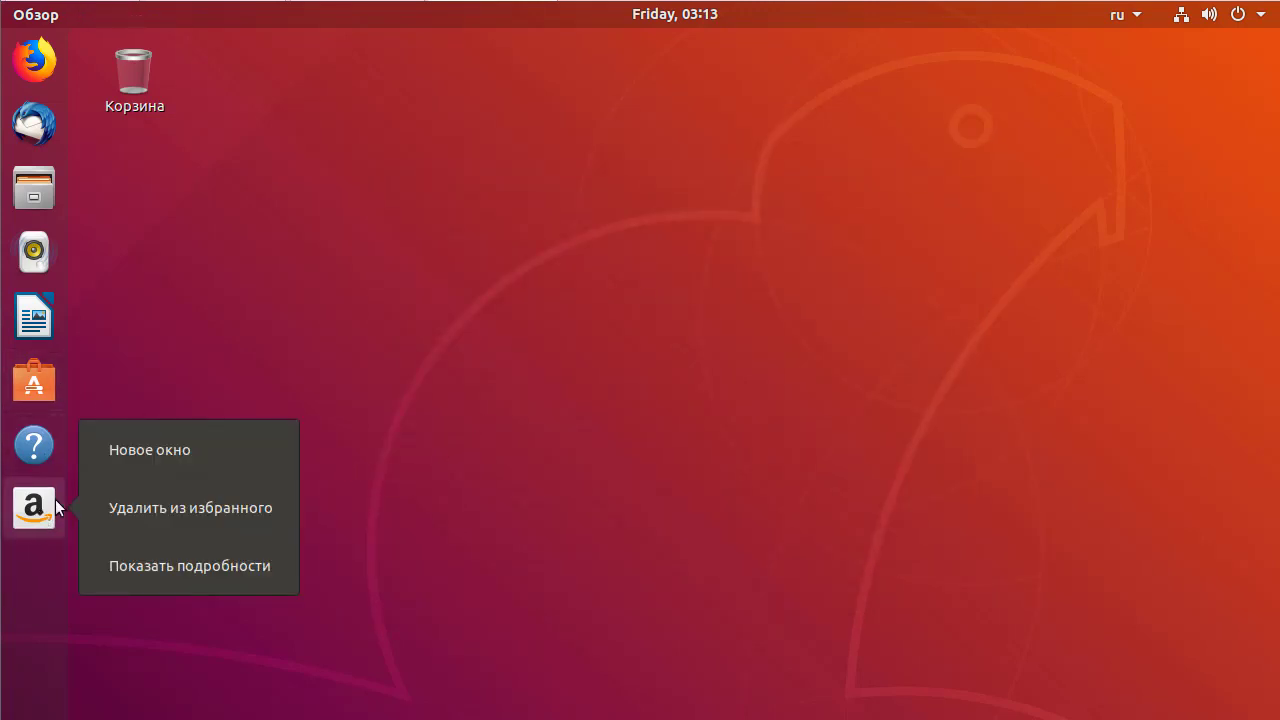
{"action": "left_click", "coordinate": [165, 504]}
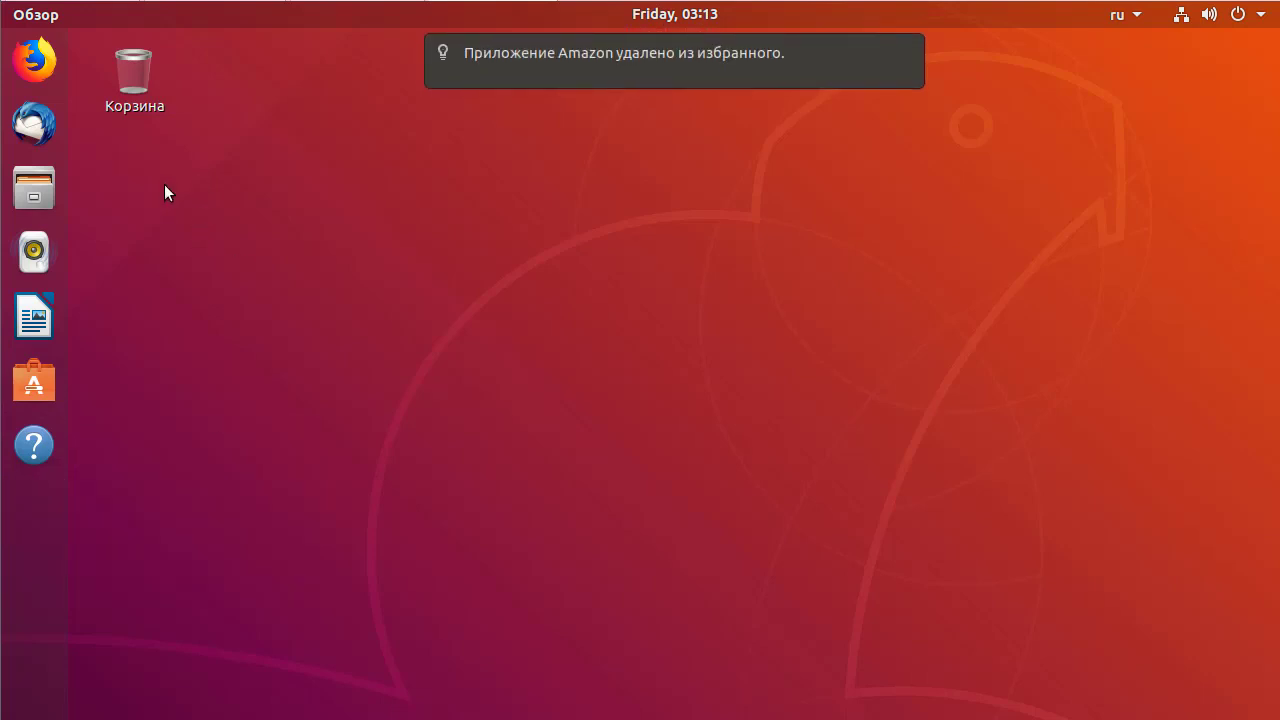
Step: Launch LibreOffice Calc from the full application list, add it to the dock favorites, and close its window
{"action": "left_click", "coordinate": [36, 14]}
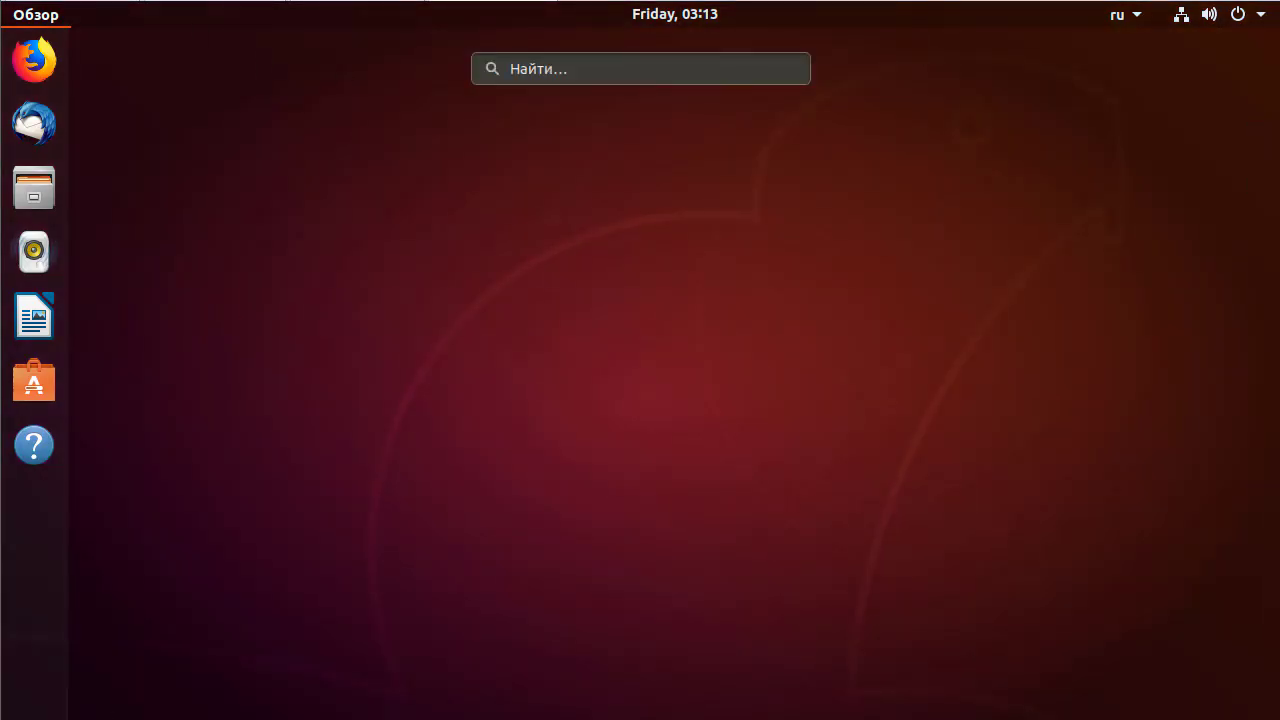
{"action": "key", "text": "super+a"}
{"action": "key", "text": "super+a"}
{"action": "key", "text": "super+a"}
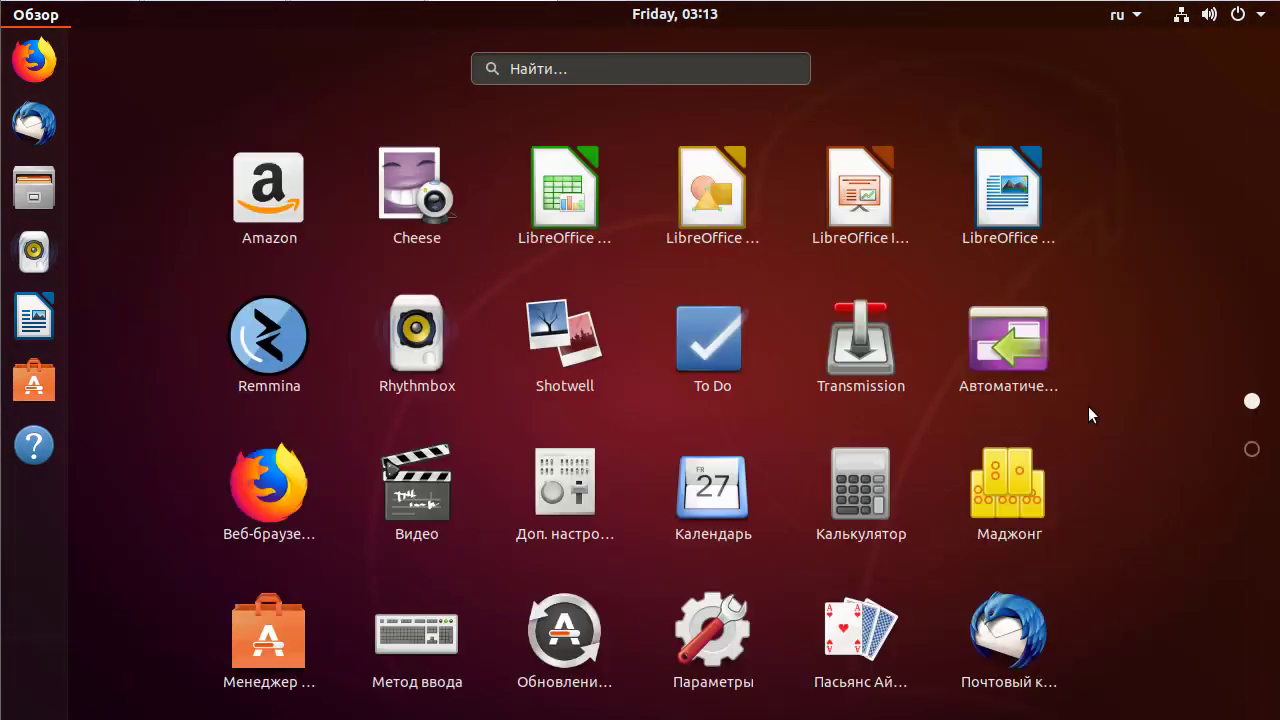
{"action": "left_click", "coordinate": [565, 192]}
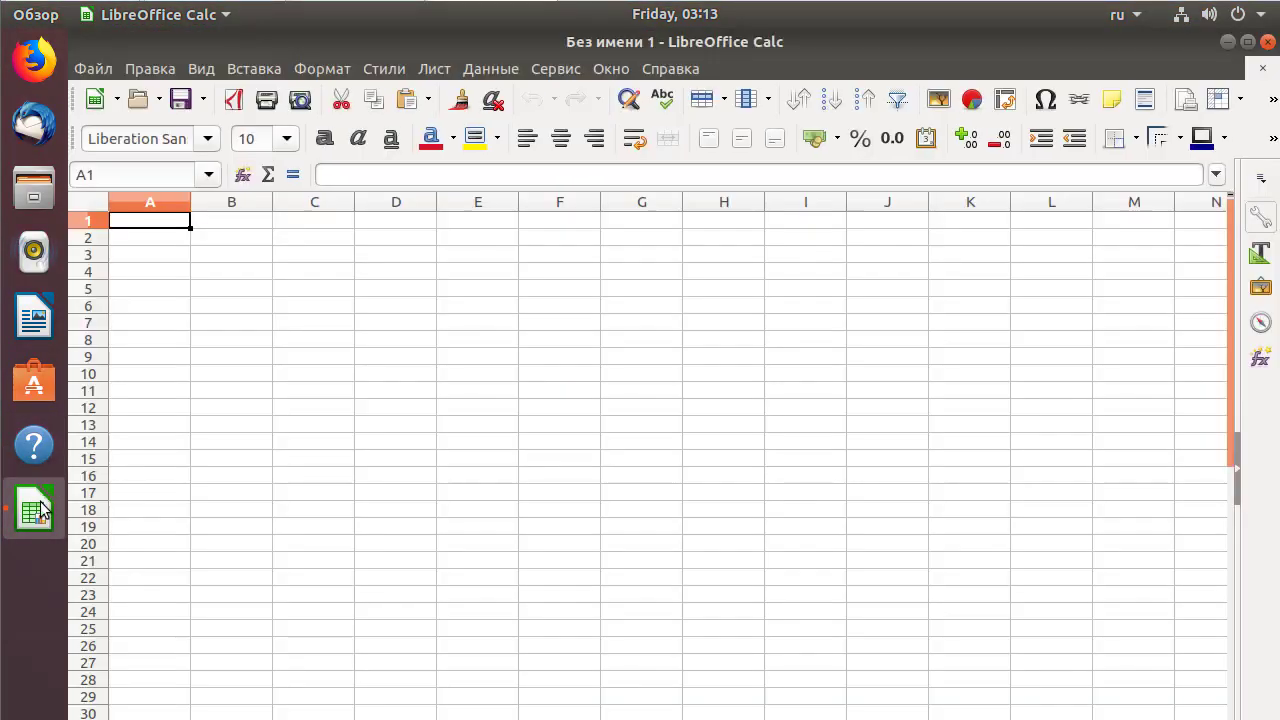
{"action": "right_click", "coordinate": [38, 510]}
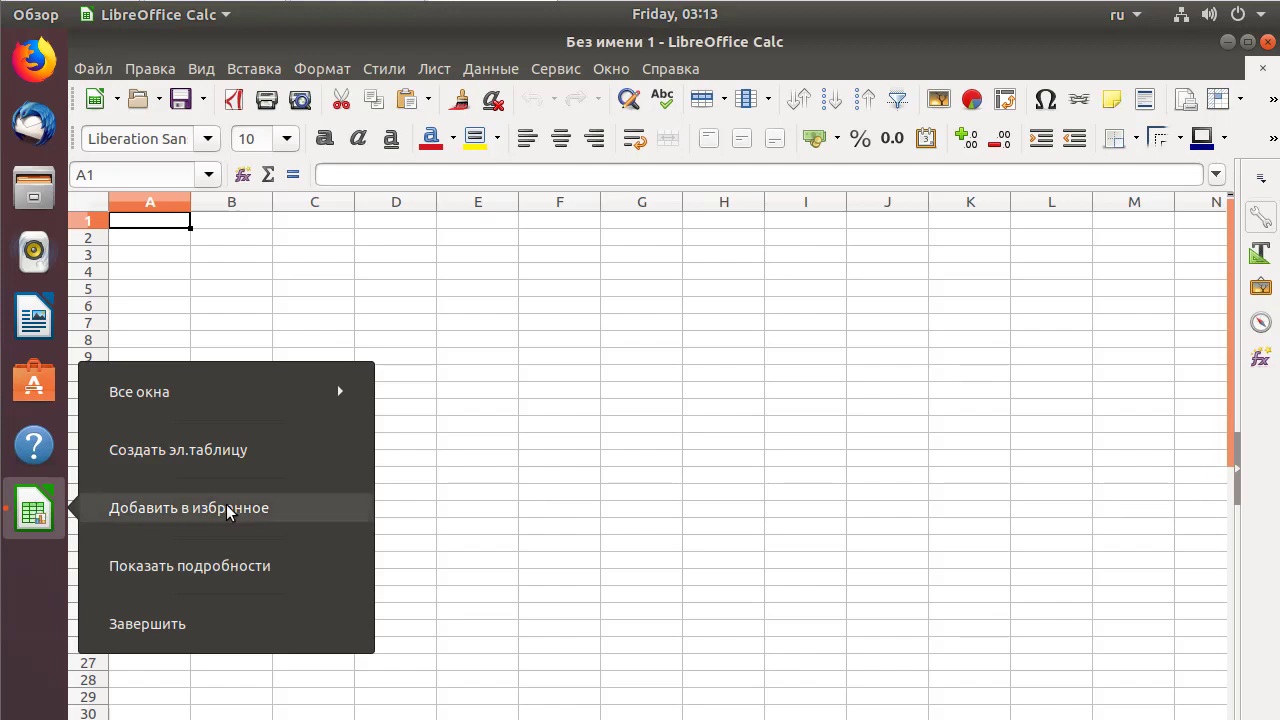
{"action": "left_click", "coordinate": [190, 510]}
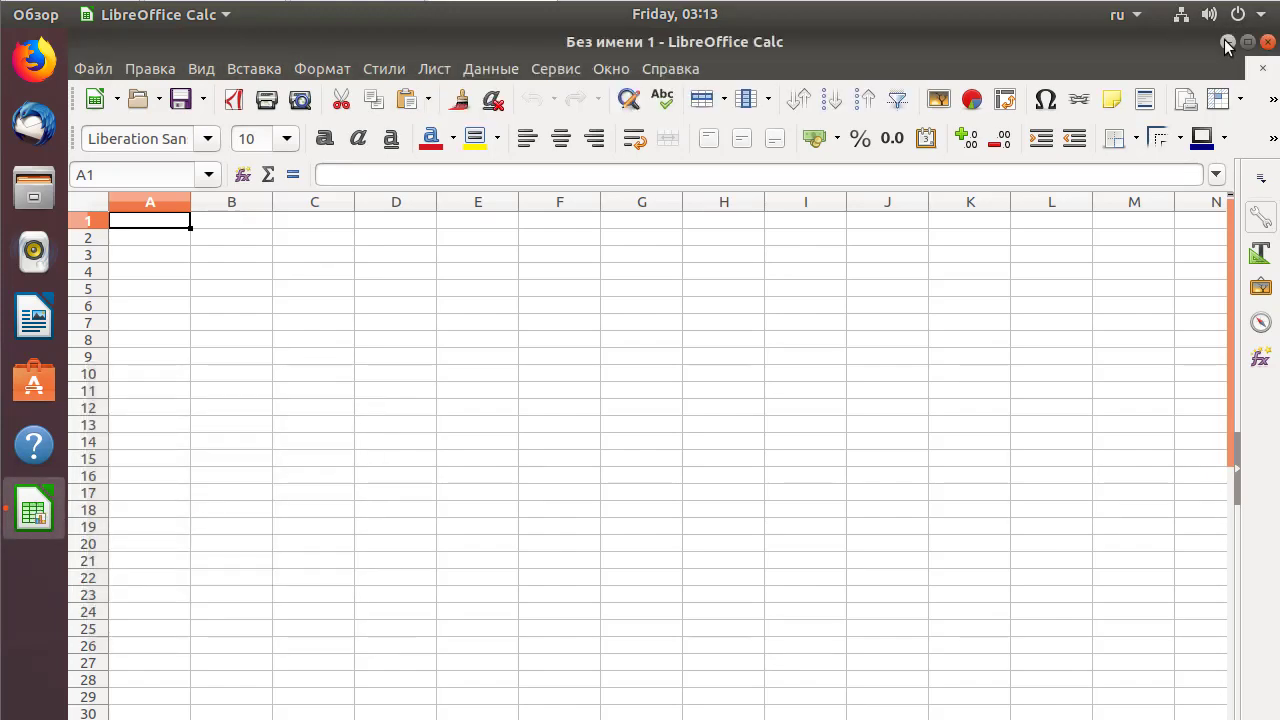
{"action": "left_click", "coordinate": [34, 510]}
{"action": "left_click", "coordinate": [32, 511]}
{"action": "left_click", "coordinate": [34, 511]}
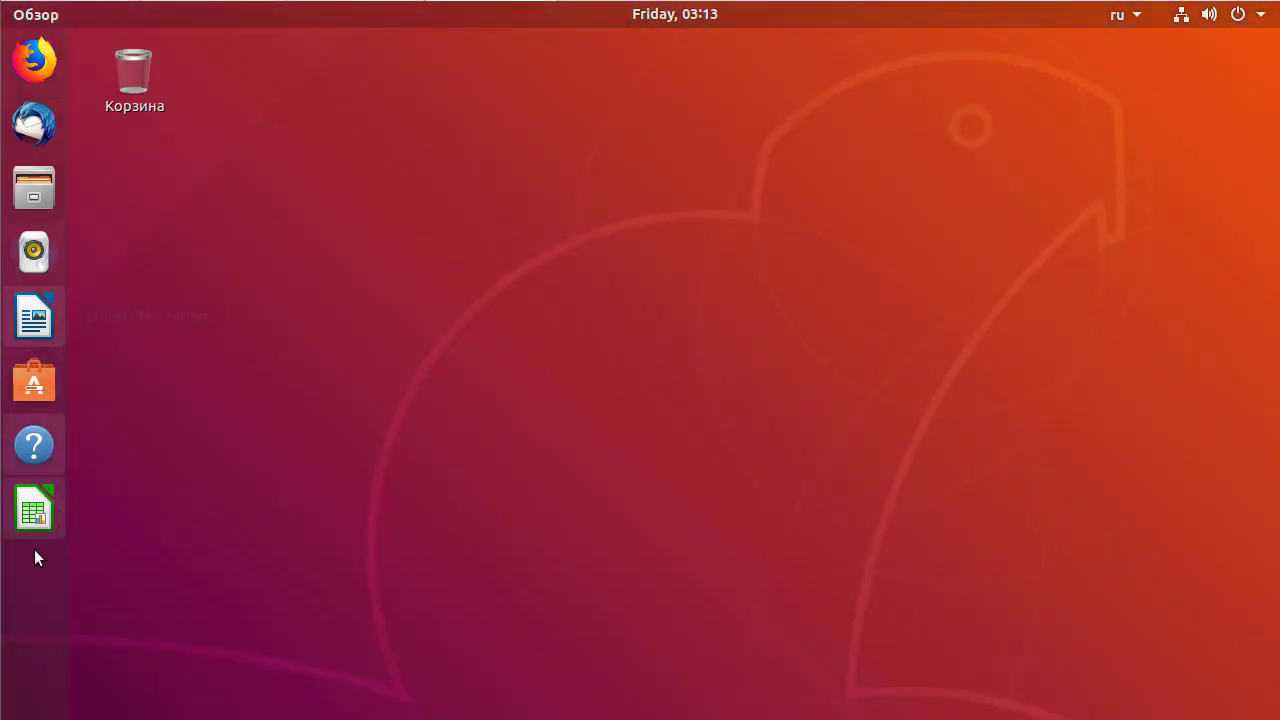
Step: Examine the contents of the computer's root file system under Other Places in Files, and close the window
{"action": "left_click", "coordinate": [34, 188]}
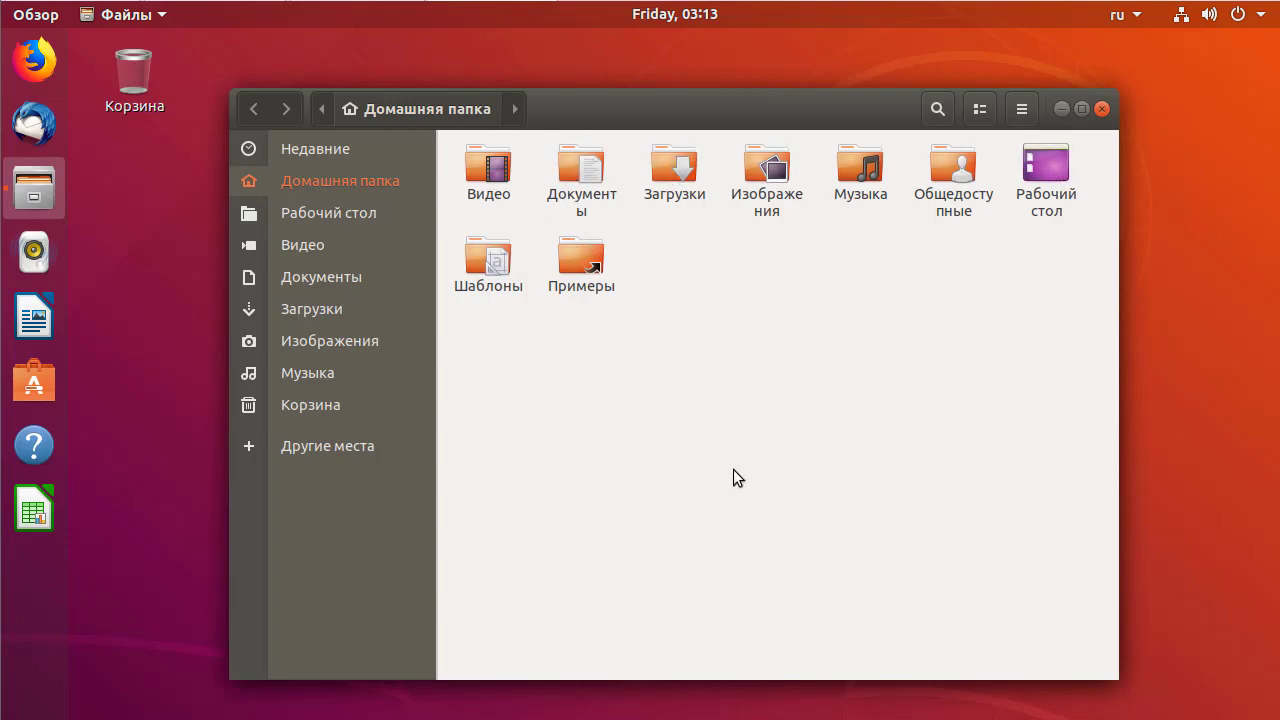
{"action": "left_click", "coordinate": [348, 444]}
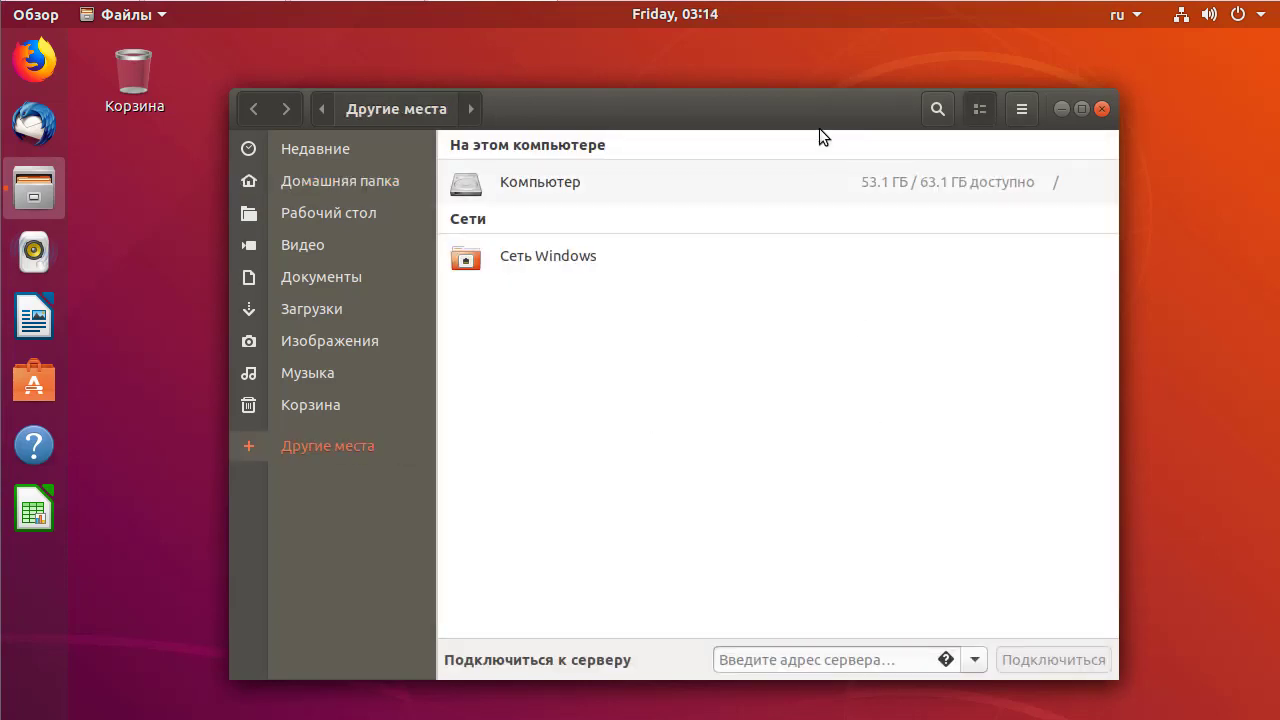
{"action": "left_click", "coordinate": [700, 181]}
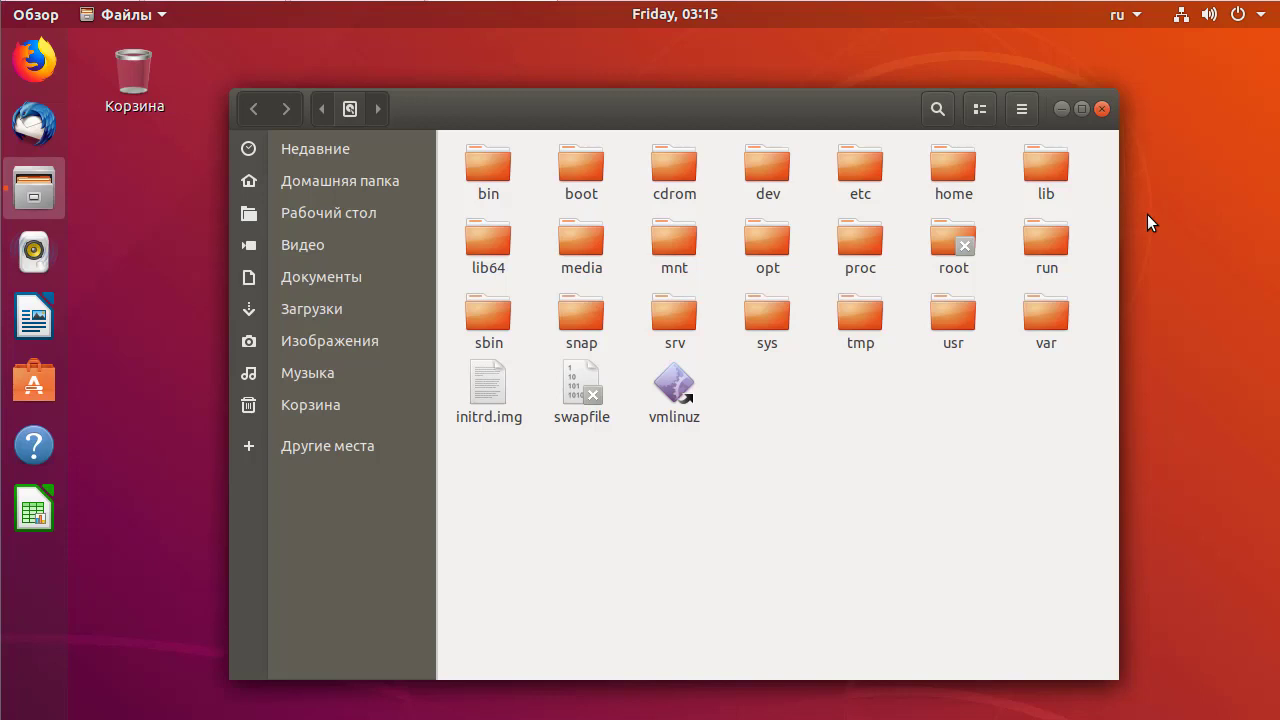
{"action": "left_click", "coordinate": [1101, 108]}
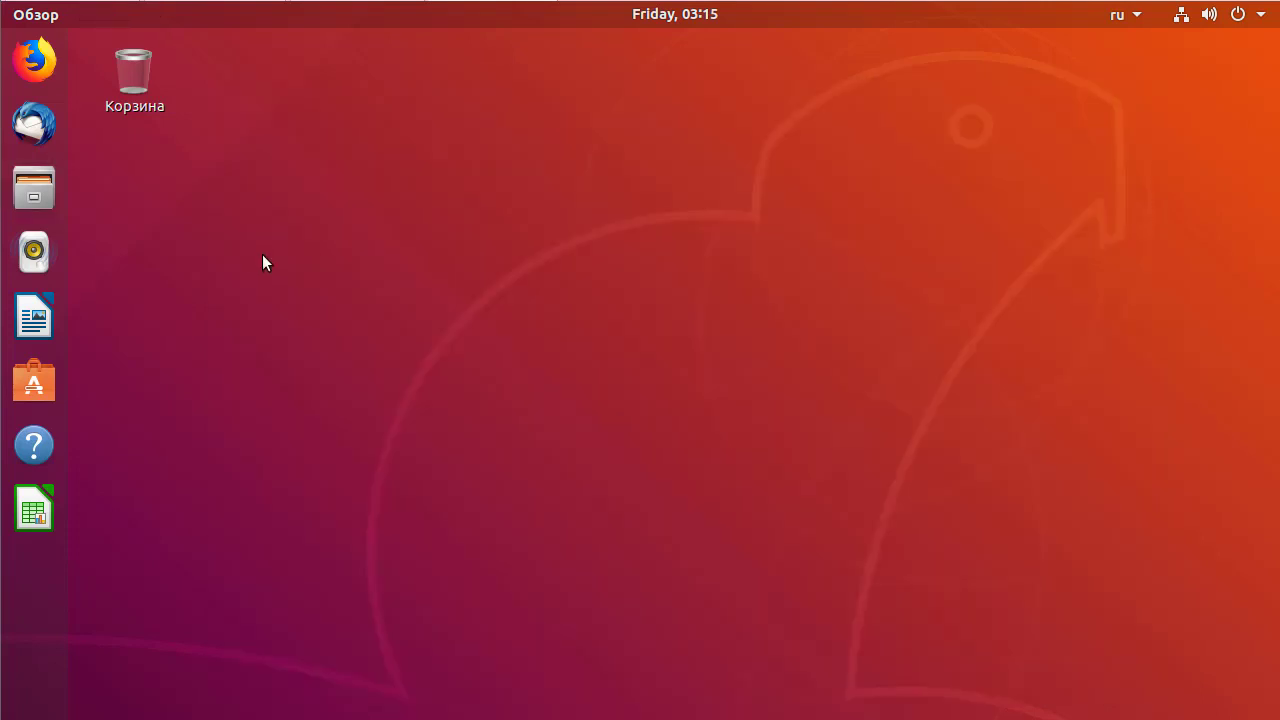
Step: Switch to Firefox, replace the welcome and privacy notice tabs with a new tab, and open YouTube from the top sites
{"action": "left_click", "coordinate": [34, 60]}
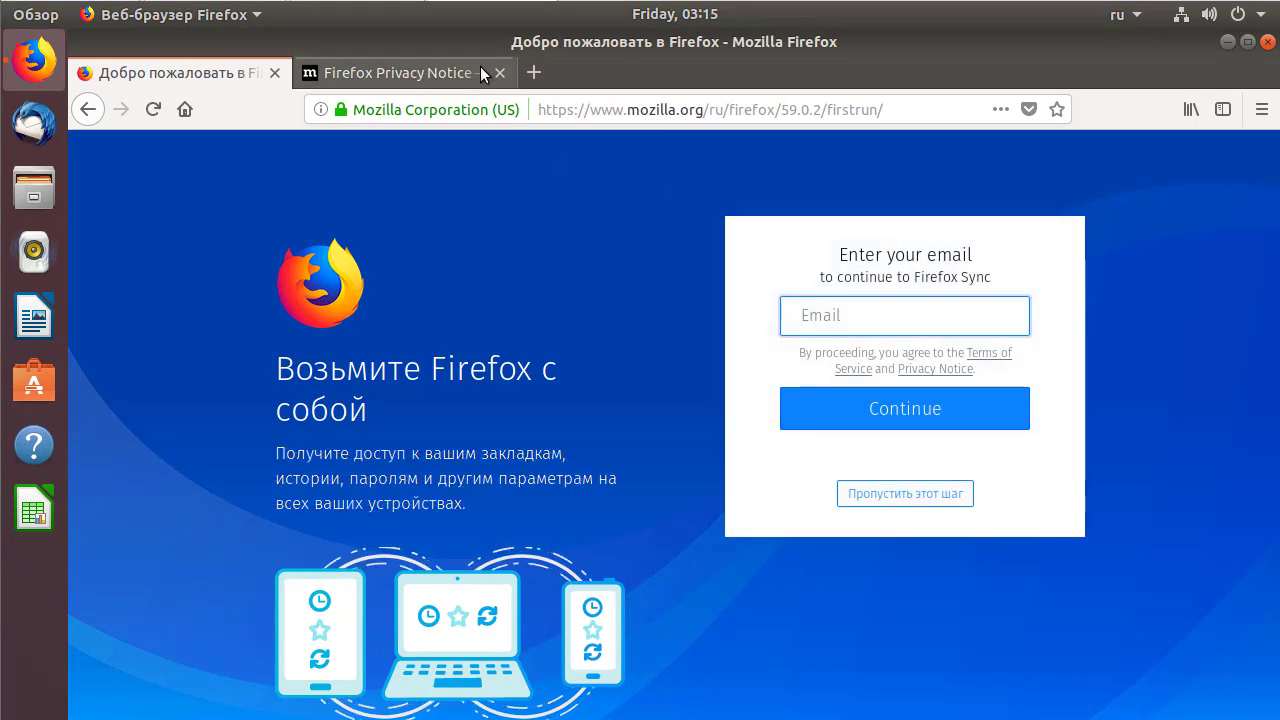
{"action": "left_click", "coordinate": [533, 72]}
{"action": "left_click", "coordinate": [500, 73]}
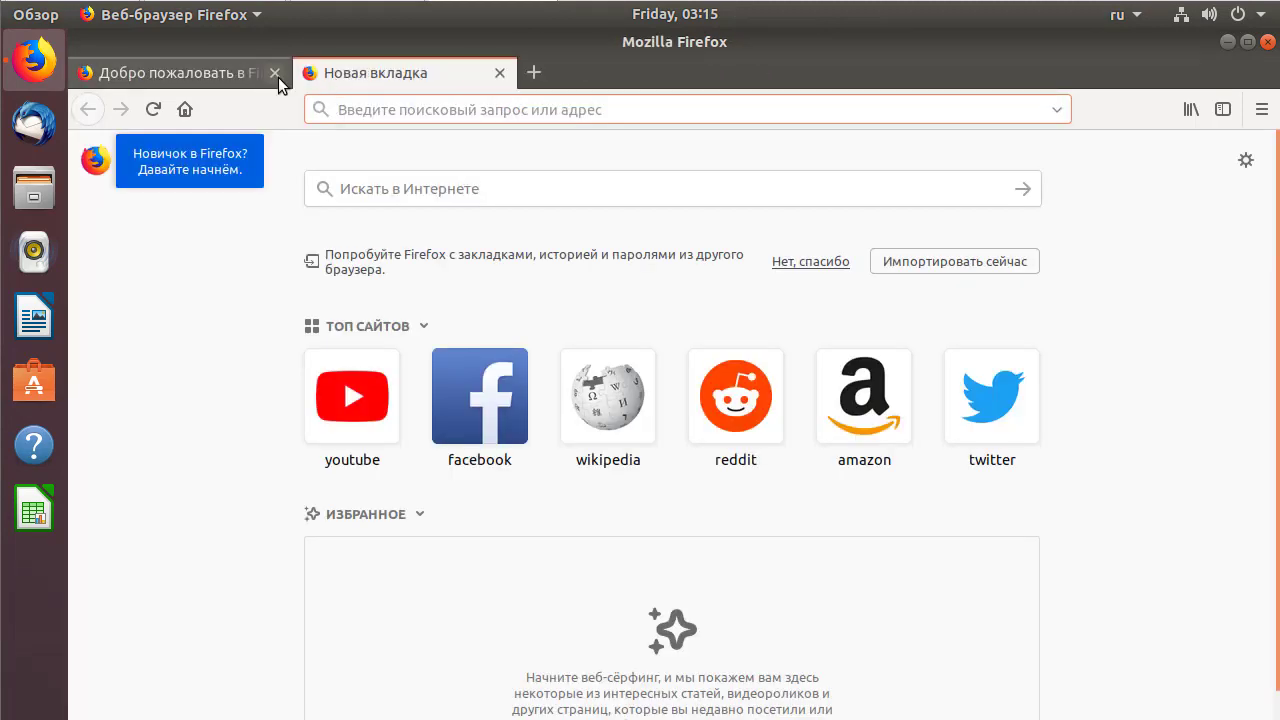
{"action": "left_click", "coordinate": [276, 75]}
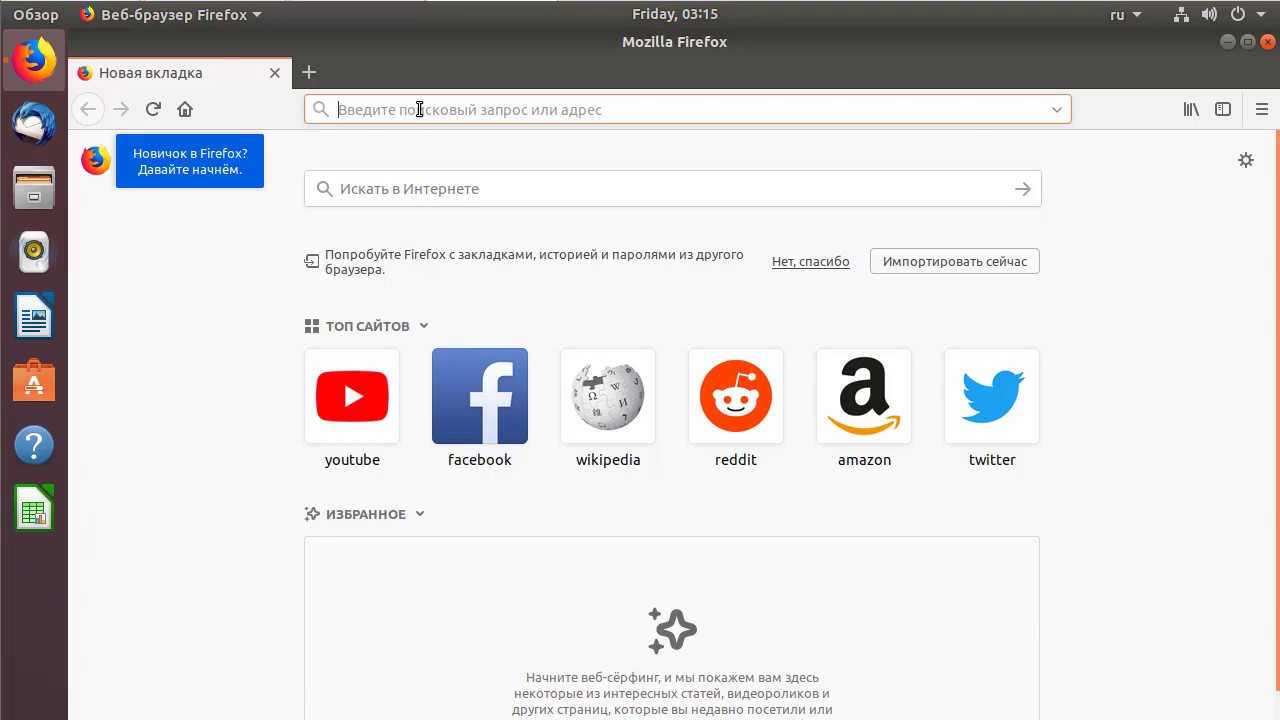
{"action": "left_click", "coordinate": [332, 420]}
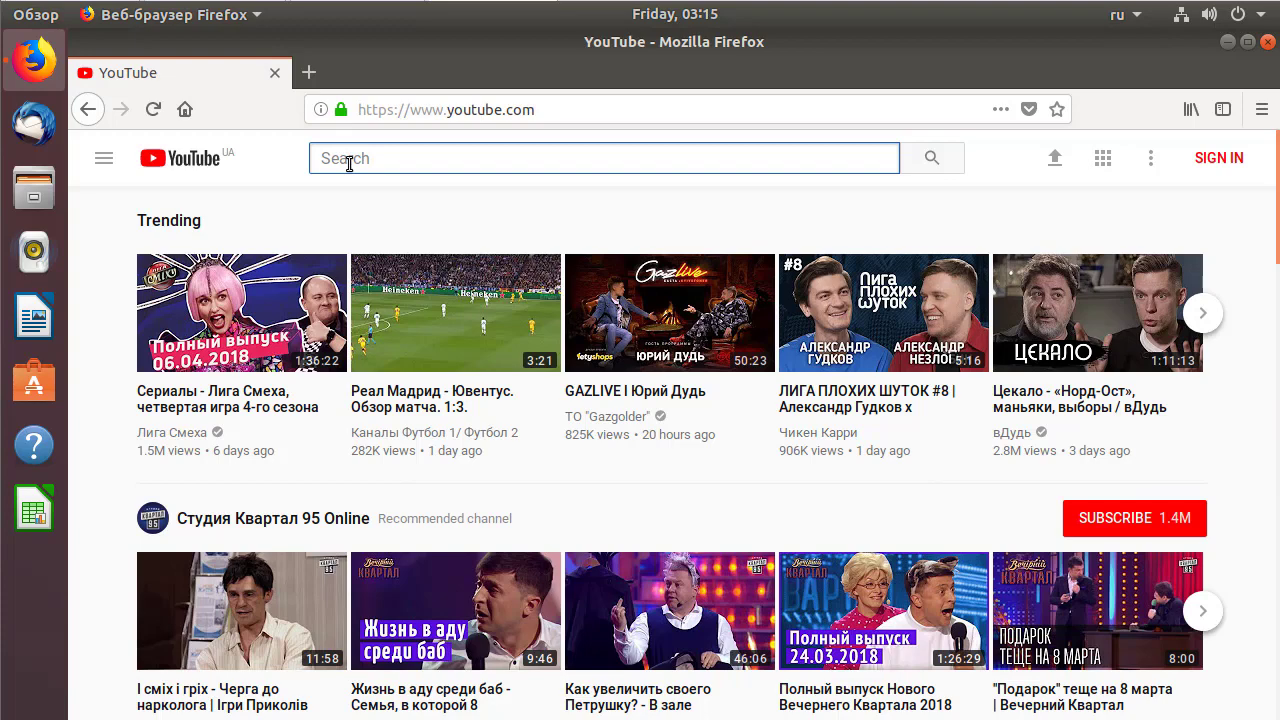
Step: Search YouTube for the channel author's name and play the video "УНИЧТОЖАЕМ 100% вирусов на компе!", skipping the advertisement
{"action": "type", "text": "павел "}
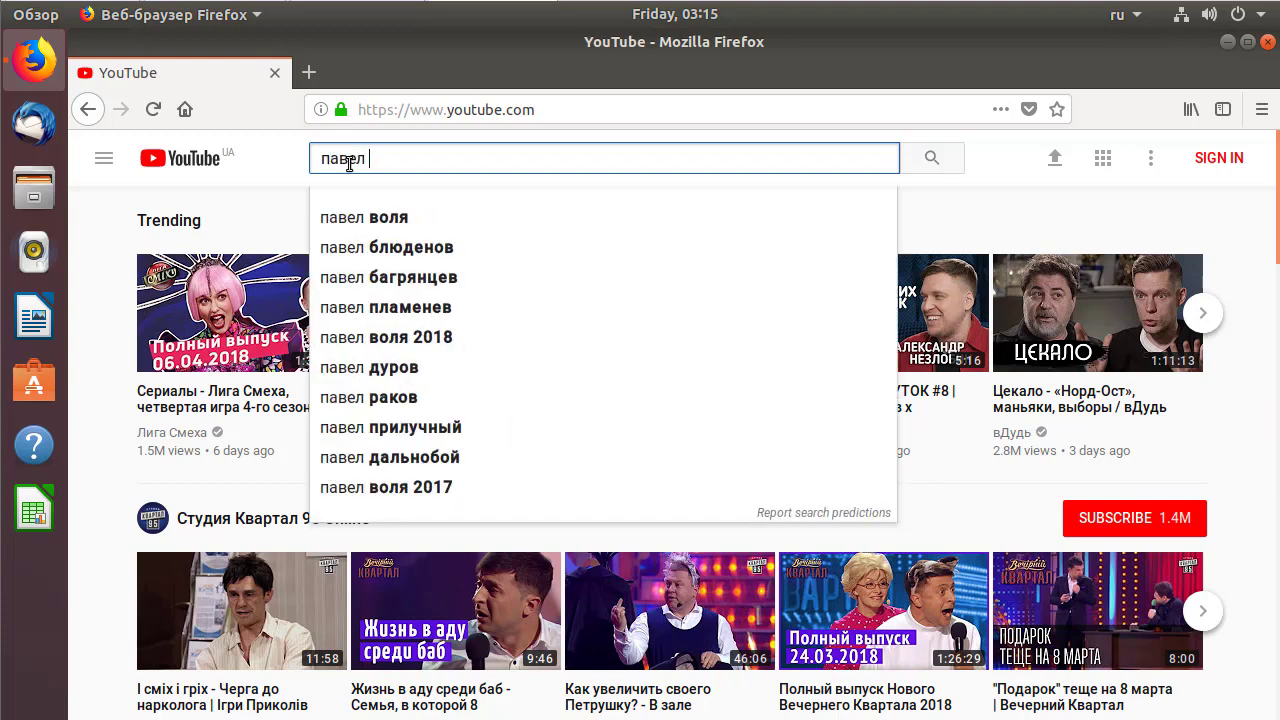
{"action": "type", "text": "мудрый"}
{"action": "key", "text": "Return"}
{"action": "left_click", "coordinate": [630, 415]}
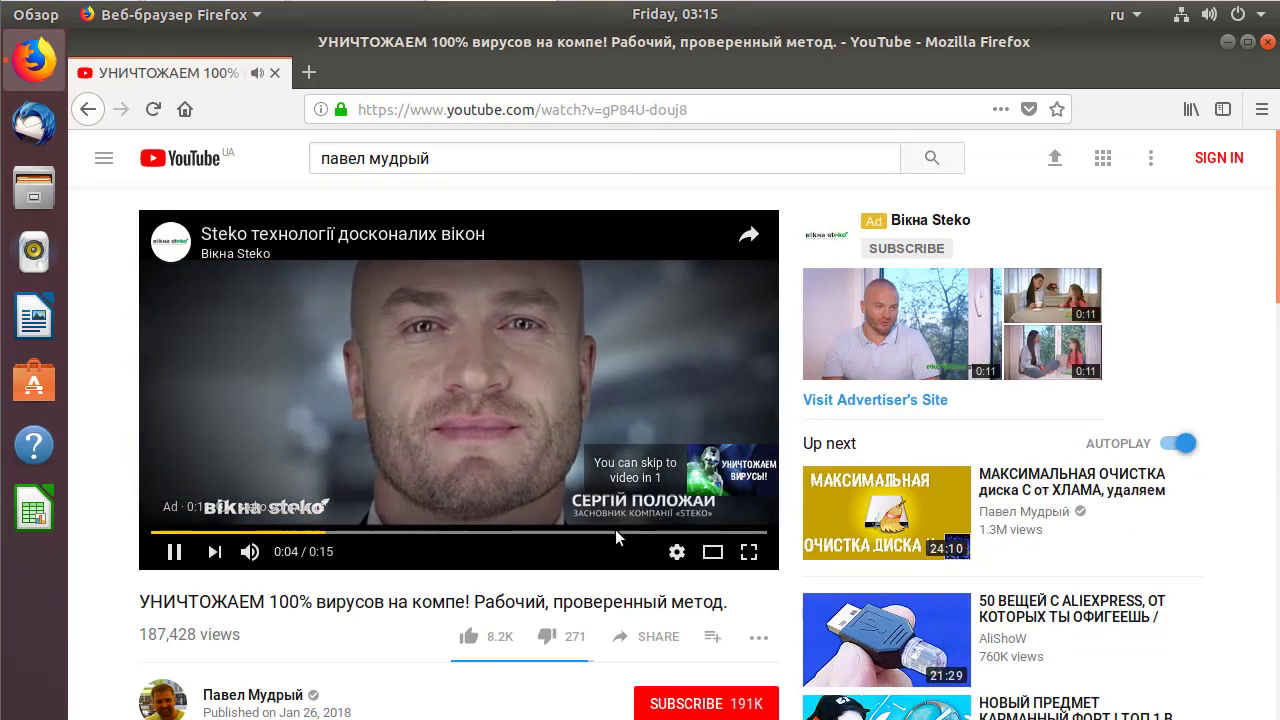
{"action": "left_click", "coordinate": [710, 474]}
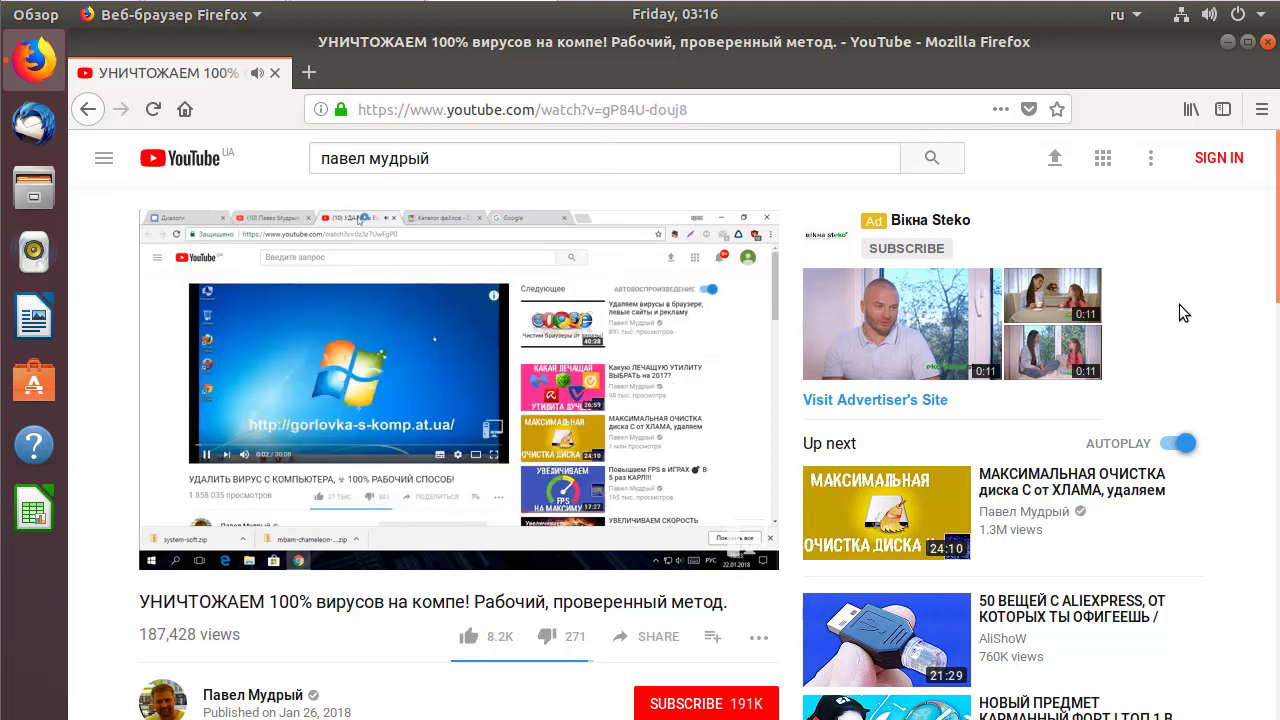
{"action": "mouse_move", "coordinate": [686, 263]}
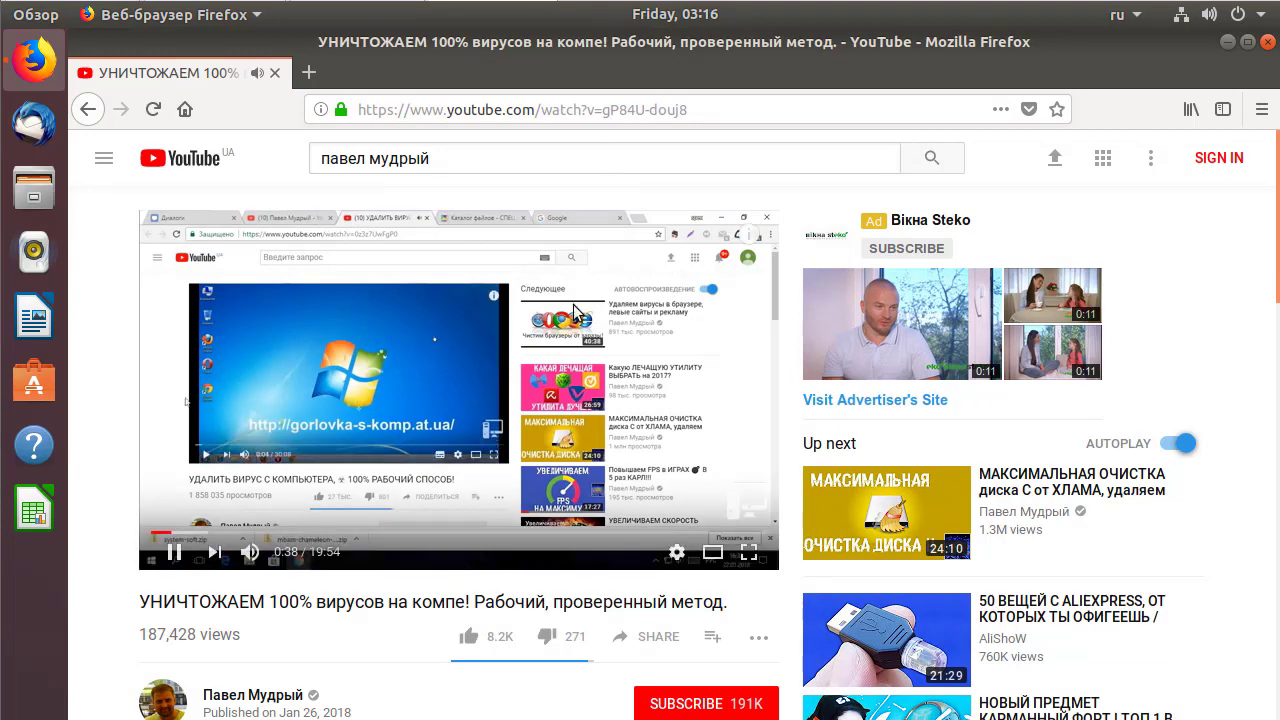